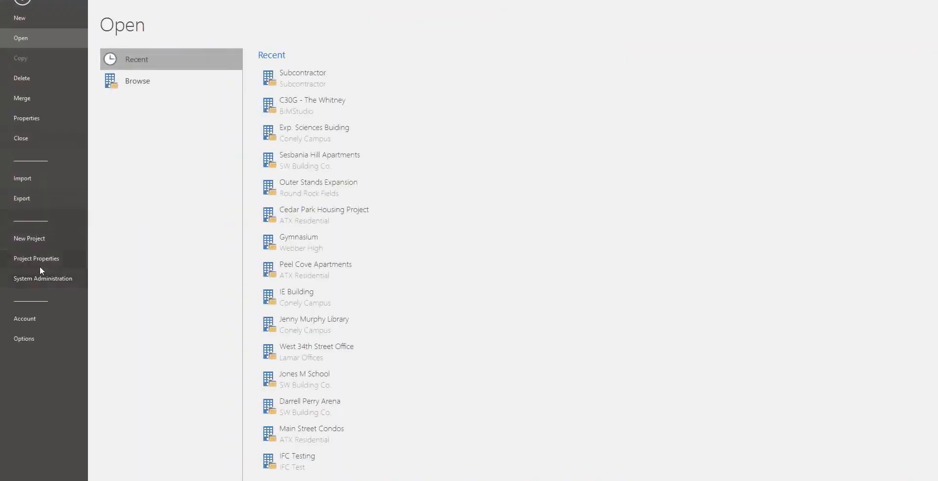
Start a new subcontractor named AAA Concrete in the costing Subcontractors list of System Administration
{"action": "left_click", "coordinate": [40, 275]}
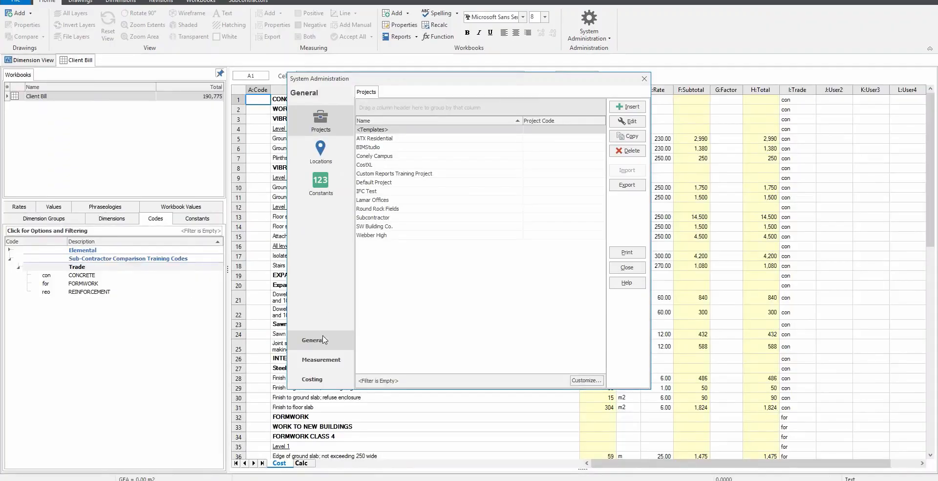
{"action": "left_click", "coordinate": [326, 378]}
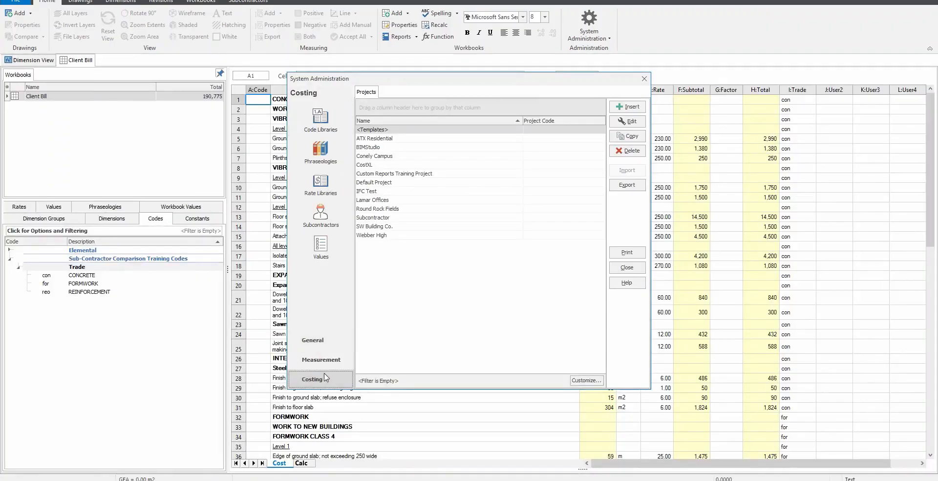
{"action": "left_click", "coordinate": [330, 222]}
{"action": "left_click", "coordinate": [629, 118]}
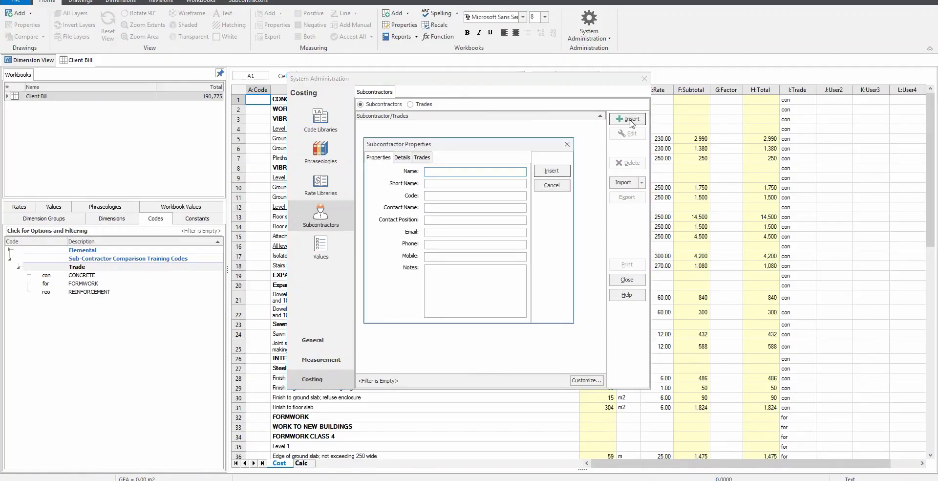
{"action": "type", "text": "AAA Concrete"}
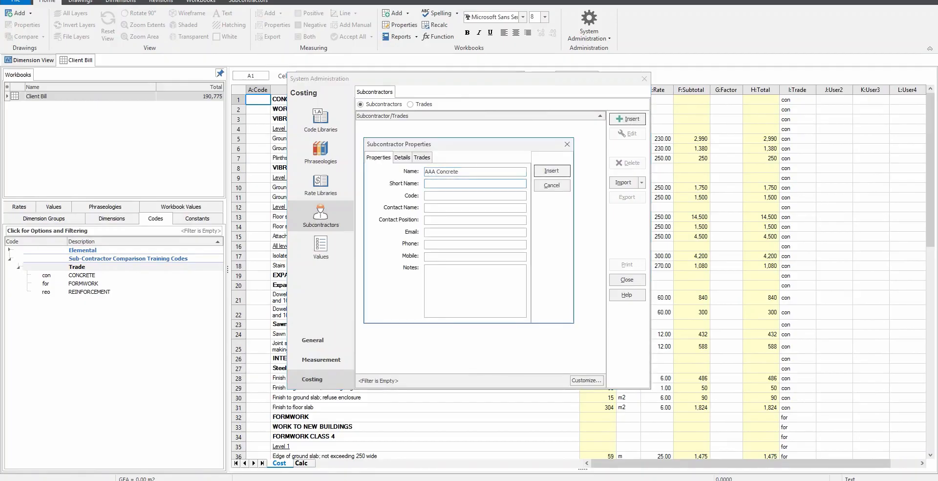
Assign a new Concrete trade to AAA Concrete and insert the subcontractor into the list
{"action": "left_click", "coordinate": [421, 157]}
{"action": "left_click", "coordinate": [555, 215]}
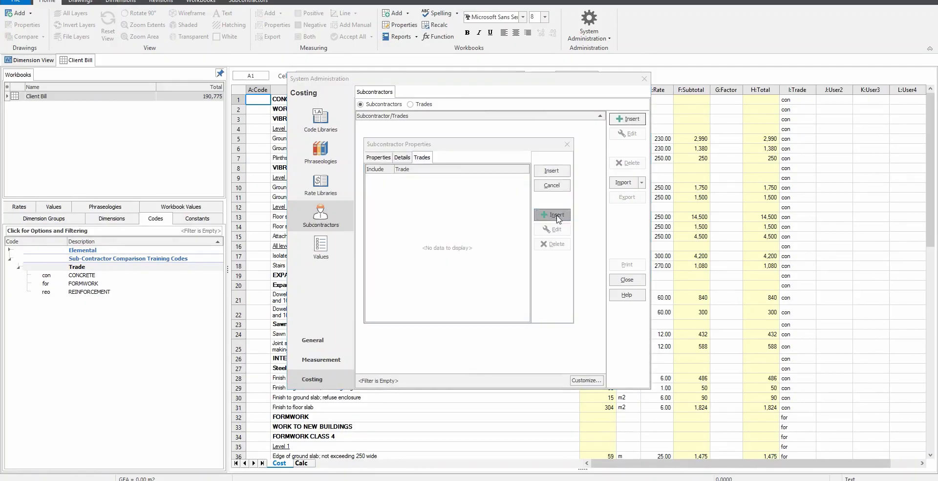
{"action": "type", "text": "Concrete"}
{"action": "left_click", "coordinate": [542, 231]}
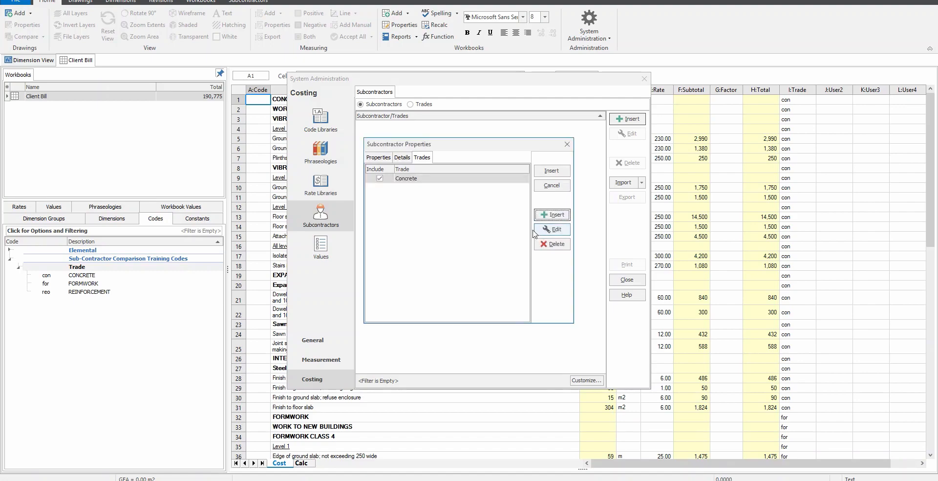
{"action": "left_click", "coordinate": [549, 171]}
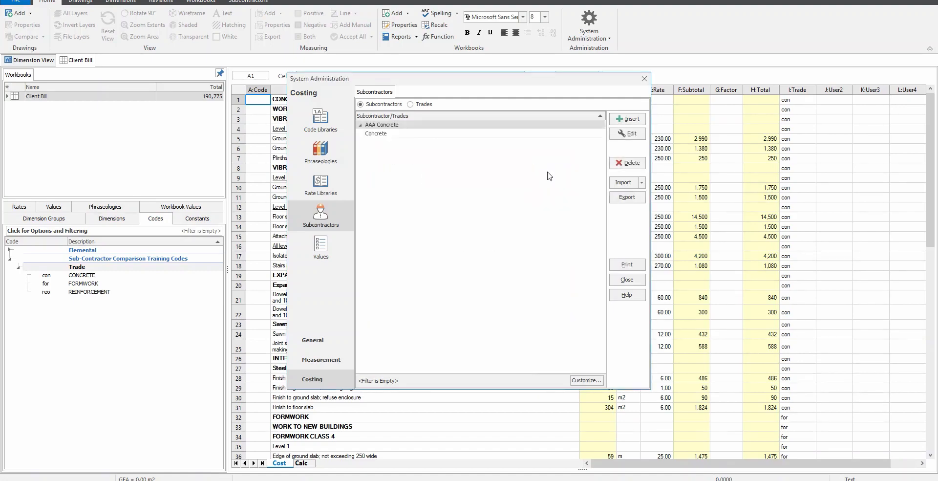
Add a second subcontractor named BBB Concrete with the short name BBB and the Concrete trade
{"action": "left_click", "coordinate": [627, 119]}
{"action": "type", "text": "BBB Concrete"}
{"action": "key", "text": "Tab"}
{"action": "type", "text": "BBB"}
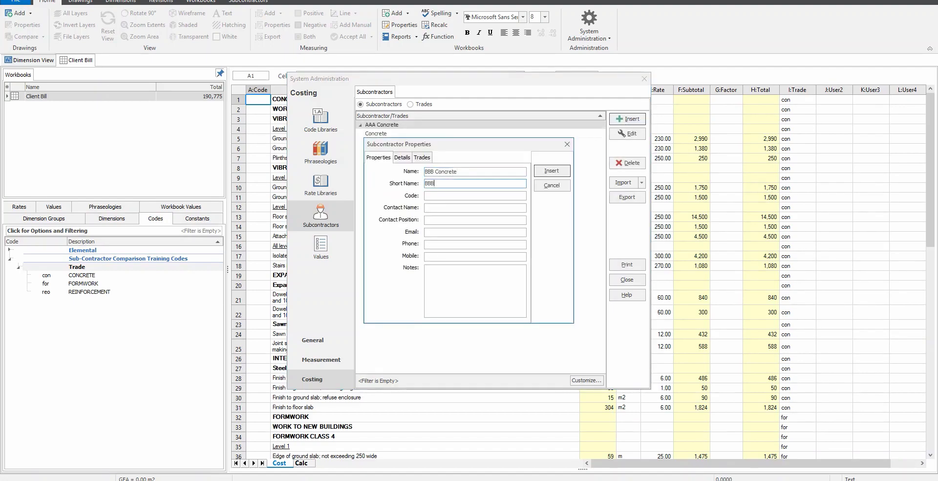
{"action": "left_click", "coordinate": [423, 157]}
{"action": "left_click", "coordinate": [553, 215]}
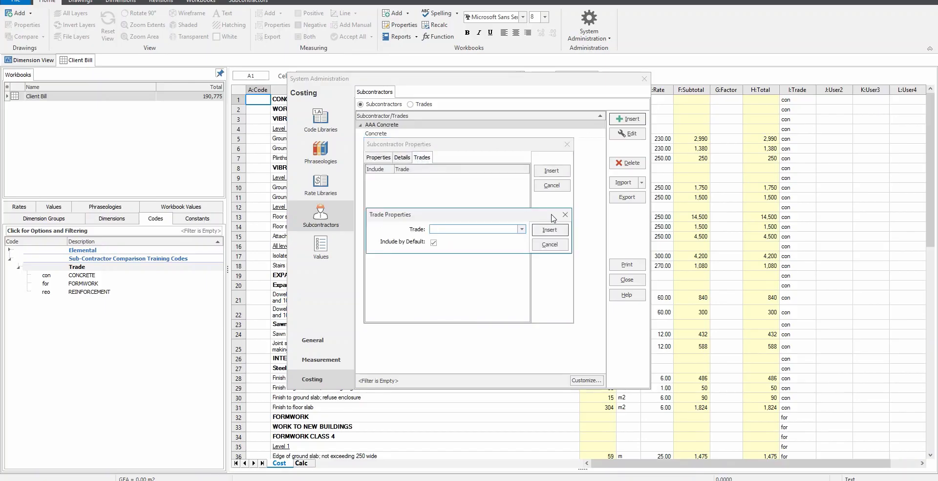
{"action": "left_click", "coordinate": [551, 231]}
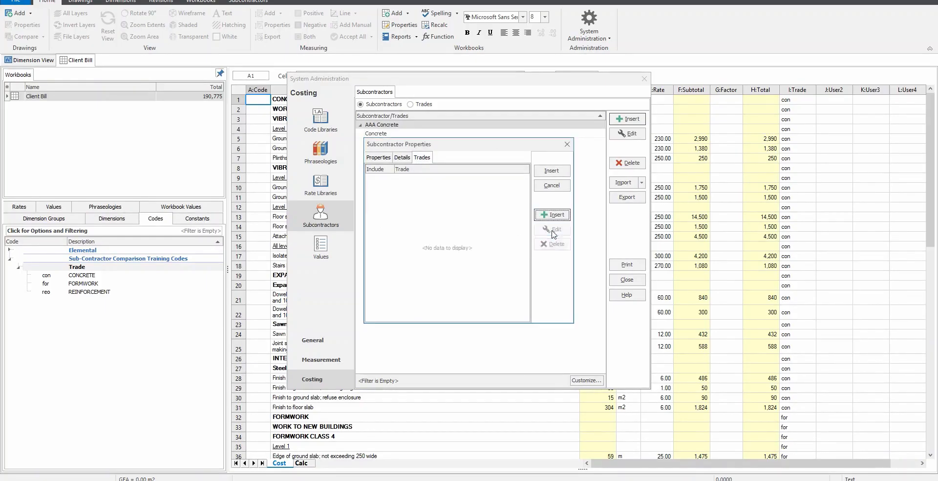
{"action": "left_click", "coordinate": [555, 171]}
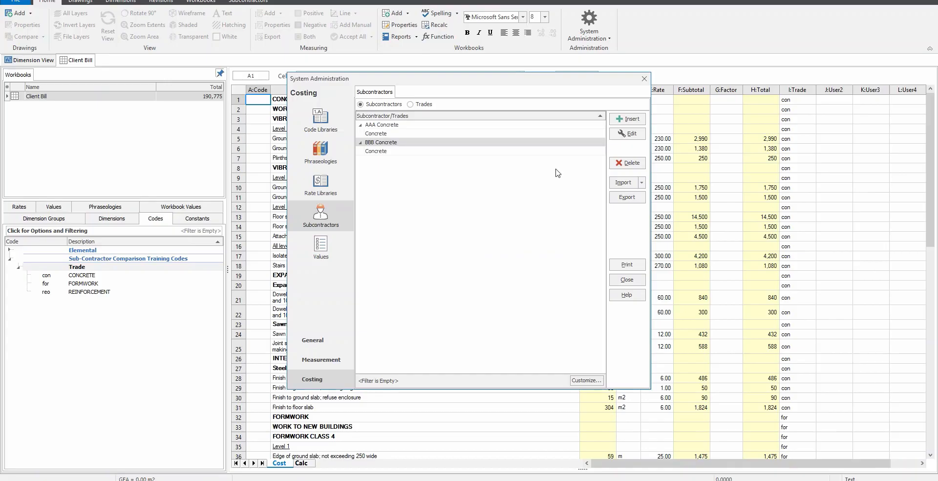
Check the import options available for subcontractors and close System Administration
{"action": "left_click", "coordinate": [642, 183]}
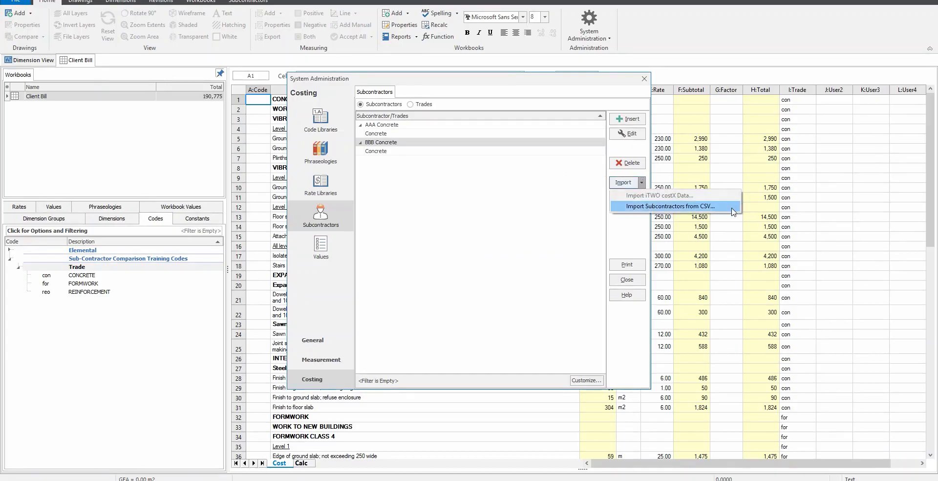
{"action": "left_click", "coordinate": [574, 209]}
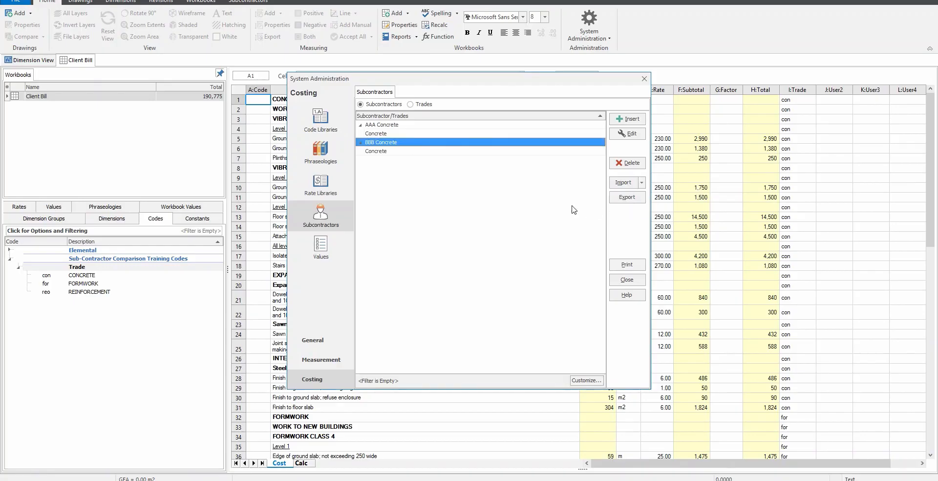
{"action": "left_click", "coordinate": [617, 280]}
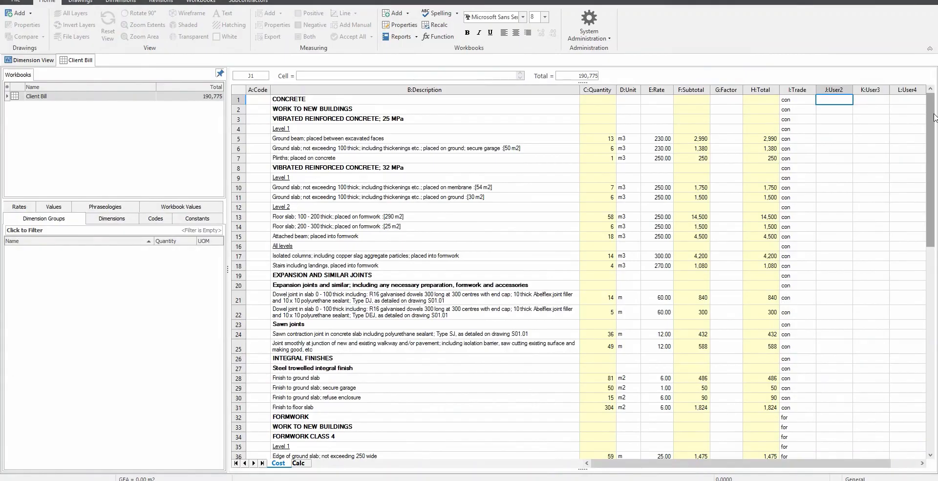
Review the trade codes in Client Bill and start generating a workbook grouped by code, named Trade Sort
{"action": "left_click_drag", "start_coordinate": [934, 114], "coordinate": [934, 113]}
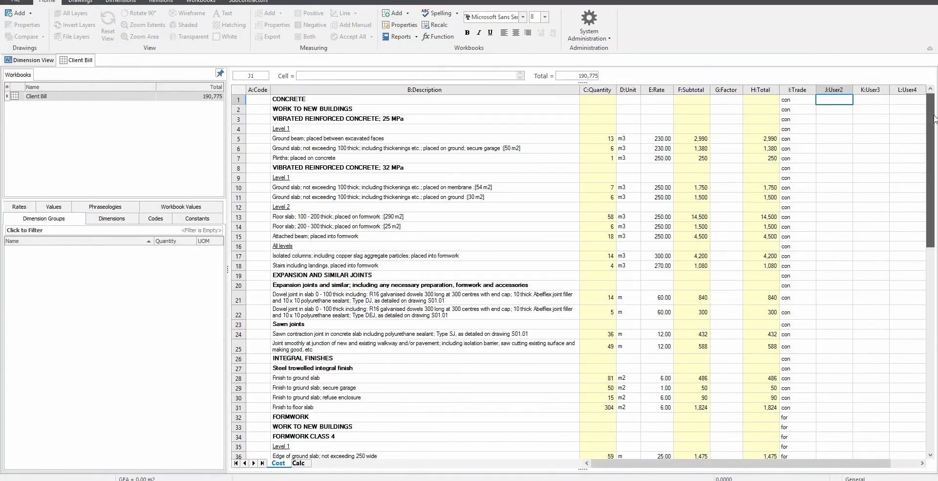
{"action": "left_click_drag", "start_coordinate": [934, 118], "coordinate": [933, 325]}
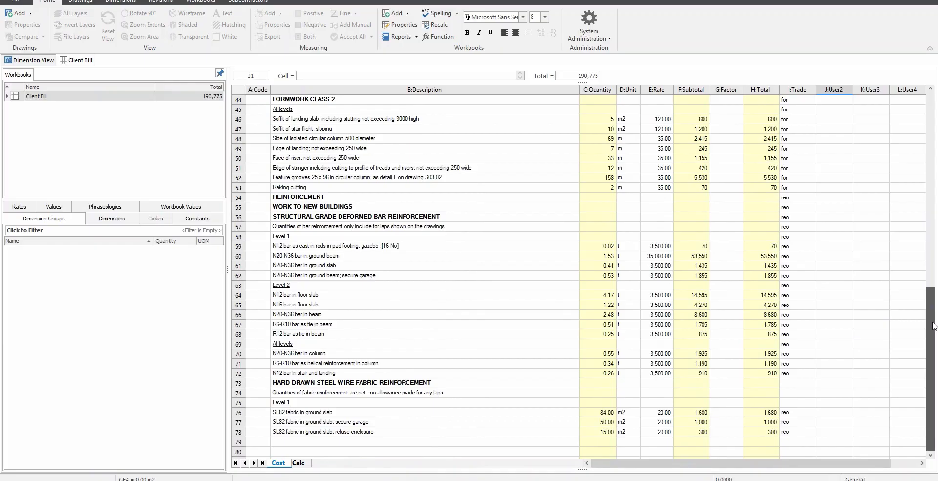
{"action": "left_click_drag", "start_coordinate": [934, 326], "coordinate": [903, 87]}
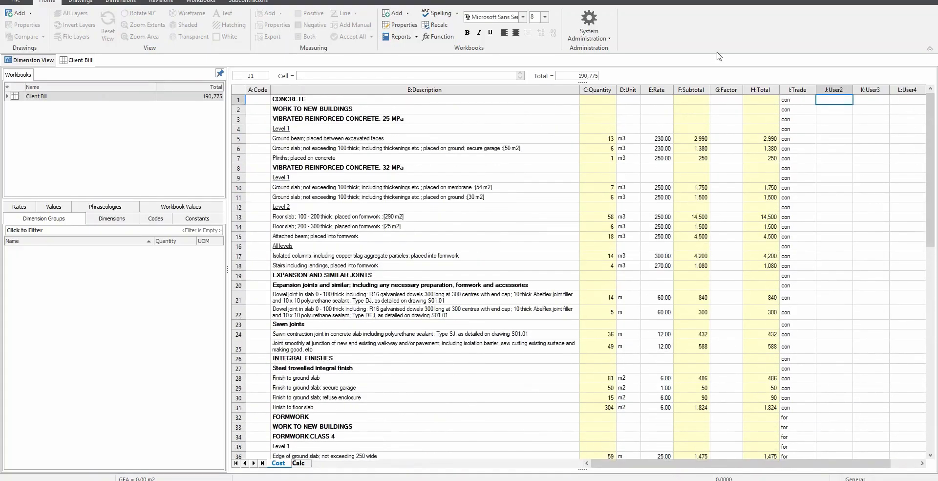
{"action": "left_click", "coordinate": [195, 1]}
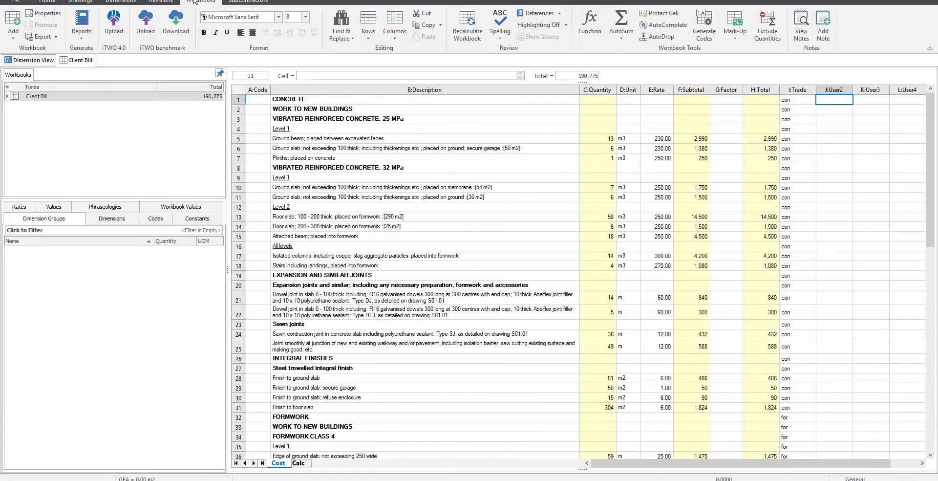
{"action": "left_click", "coordinate": [13, 29]}
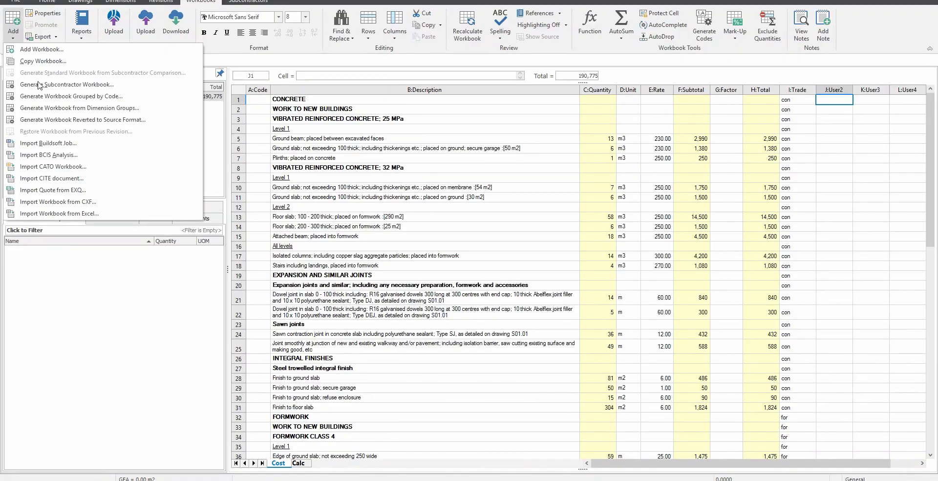
{"action": "left_click", "coordinate": [44, 96]}
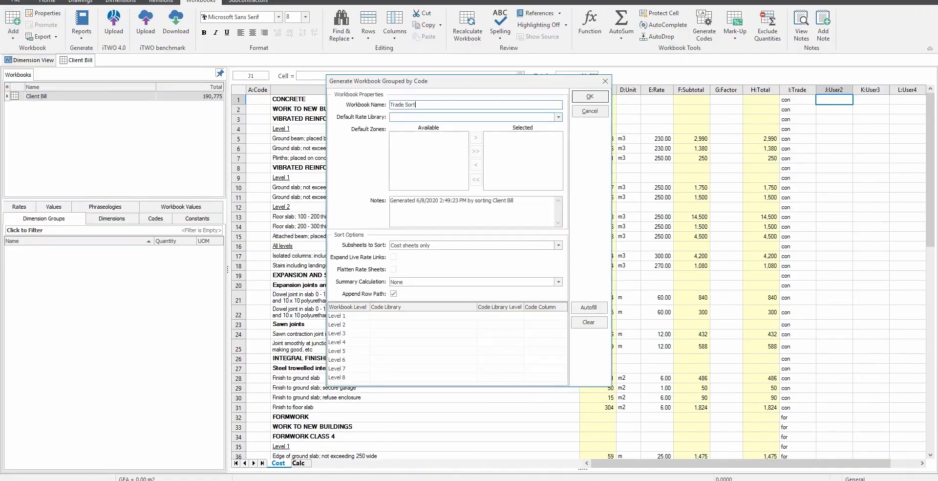
Group Level 1 by the Sub-Contractor Comparison Training Codes library at Level 2, using column I: Trade, and generate the workbook
{"action": "left_click", "coordinate": [423, 318]}
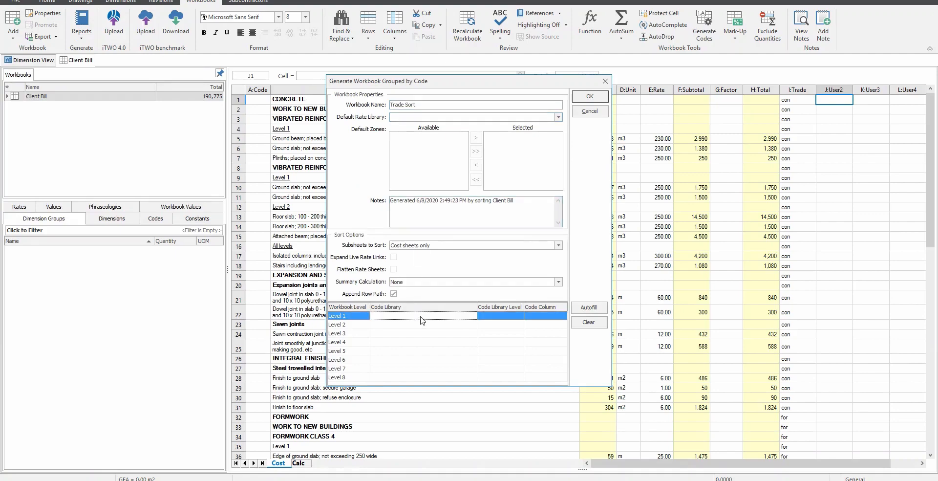
{"action": "left_click", "coordinate": [473, 316]}
{"action": "left_click", "coordinate": [413, 332]}
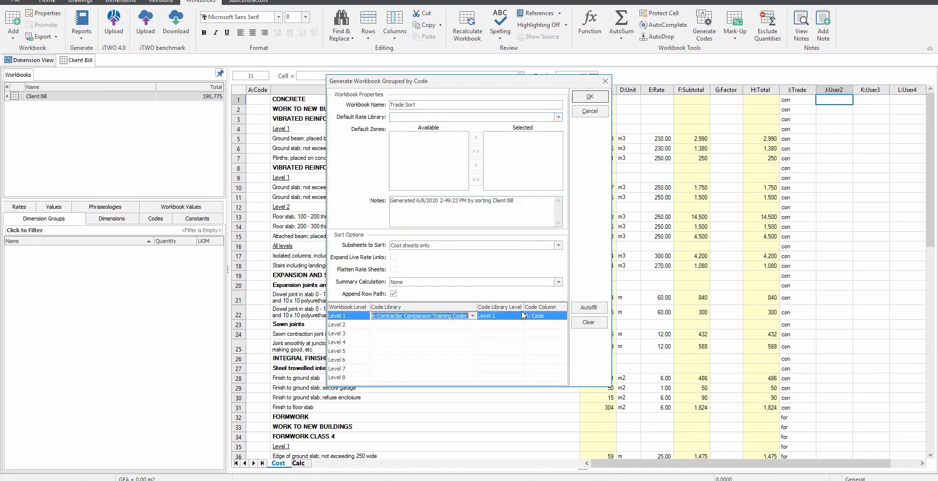
{"action": "left_click", "coordinate": [563, 317]}
{"action": "left_click", "coordinate": [562, 317]}
{"action": "left_click", "coordinate": [541, 336]}
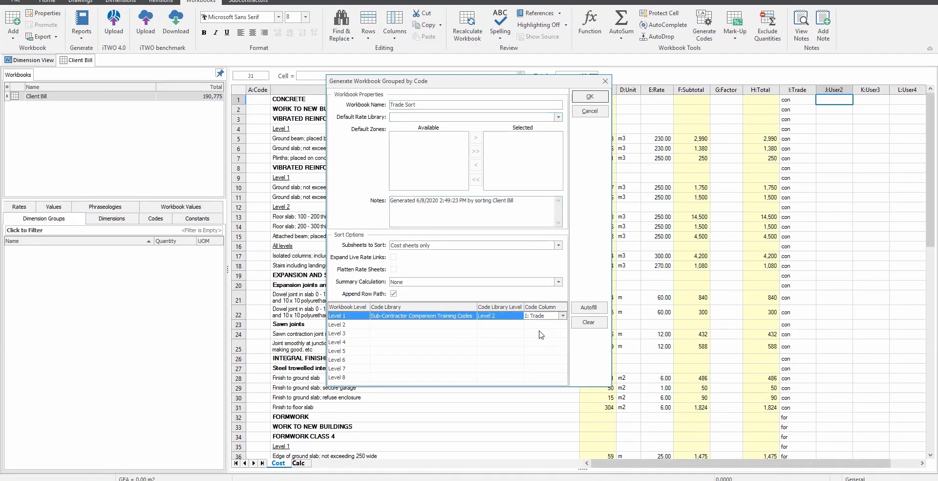
{"action": "left_click", "coordinate": [590, 97]}
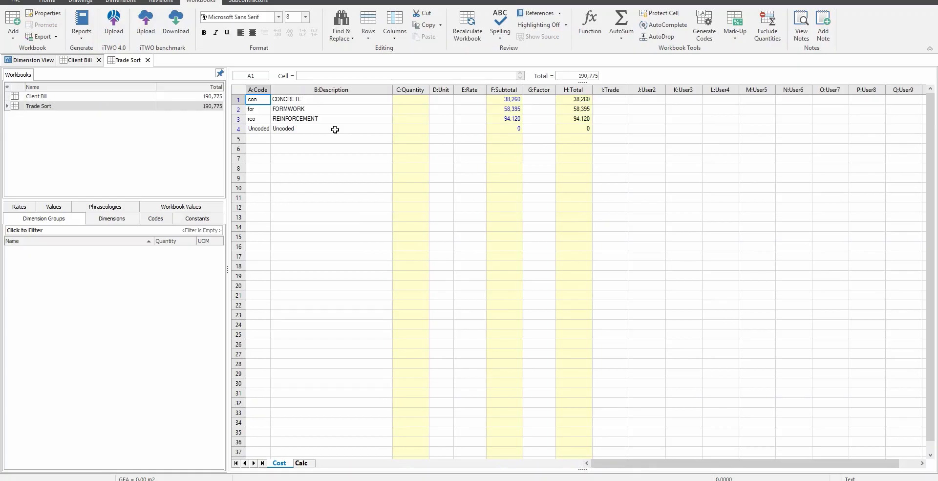
Start a subcontractor workbook from Trade Sort, keeping the name Trade Sort Subcontractor Comparison and the preferred subcontractor option Leave Blank Initially
{"action": "left_click_drag", "start_coordinate": [501, 128], "coordinate": [503, 97]}
{"action": "left_click", "coordinate": [460, 101]}
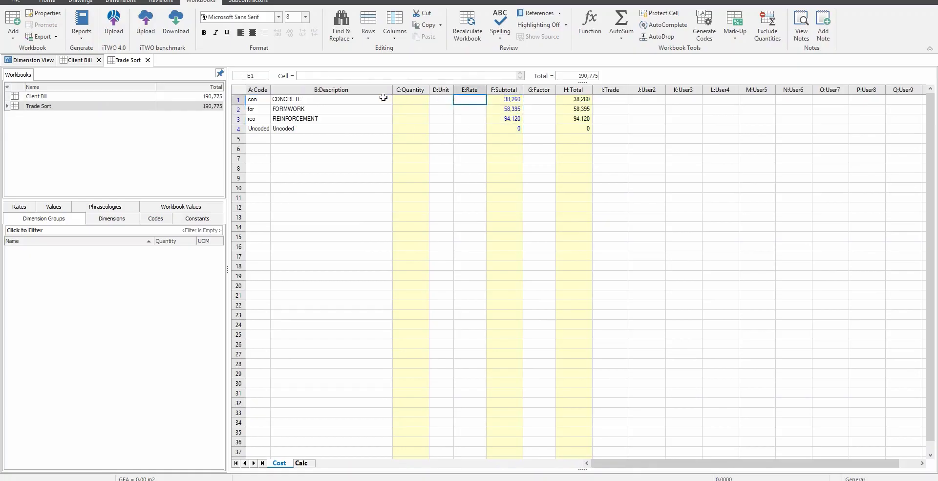
{"action": "left_click", "coordinate": [256, 2]}
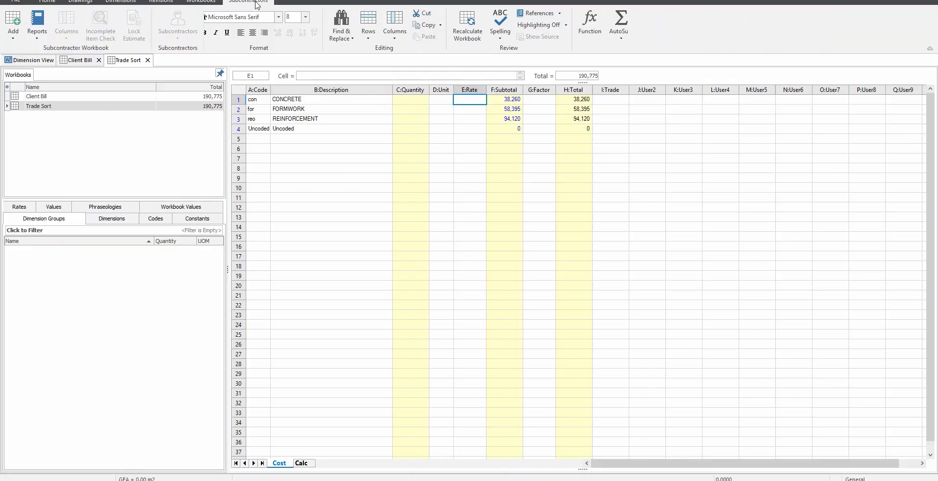
{"action": "left_click", "coordinate": [11, 39]}
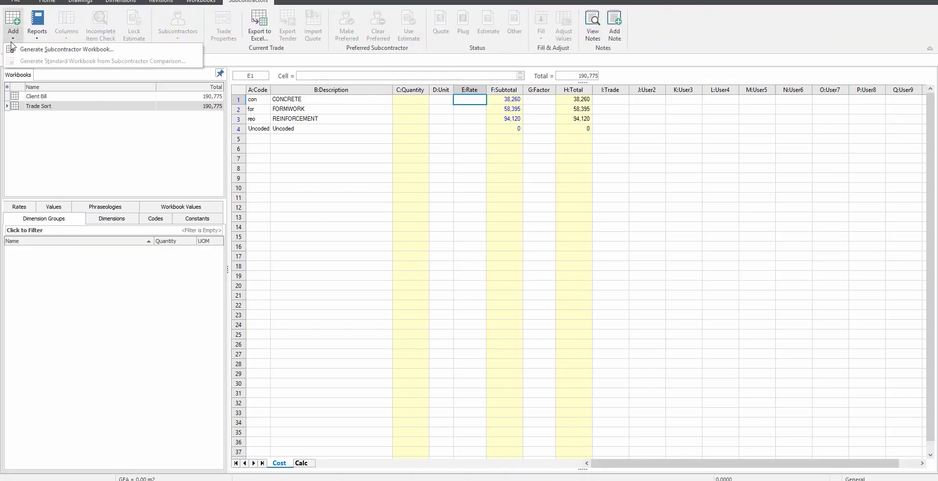
{"action": "left_click", "coordinate": [14, 50]}
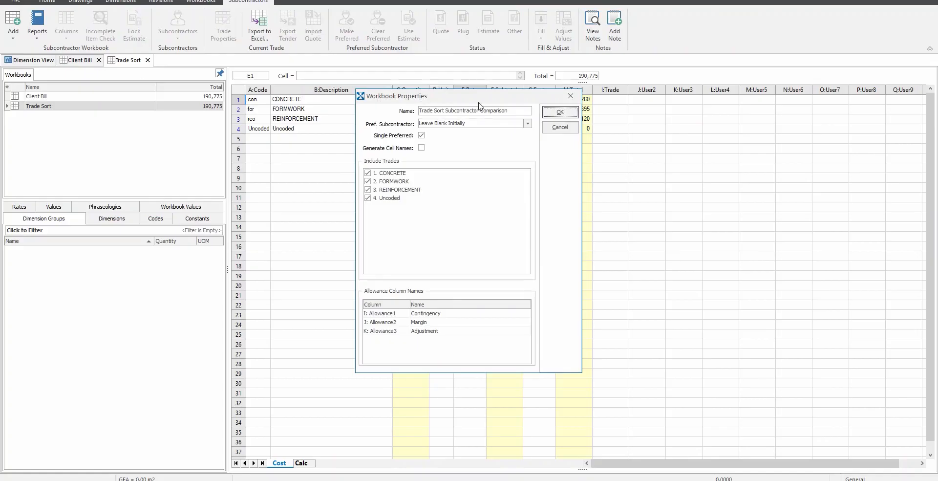
{"action": "left_click", "coordinate": [512, 109]}
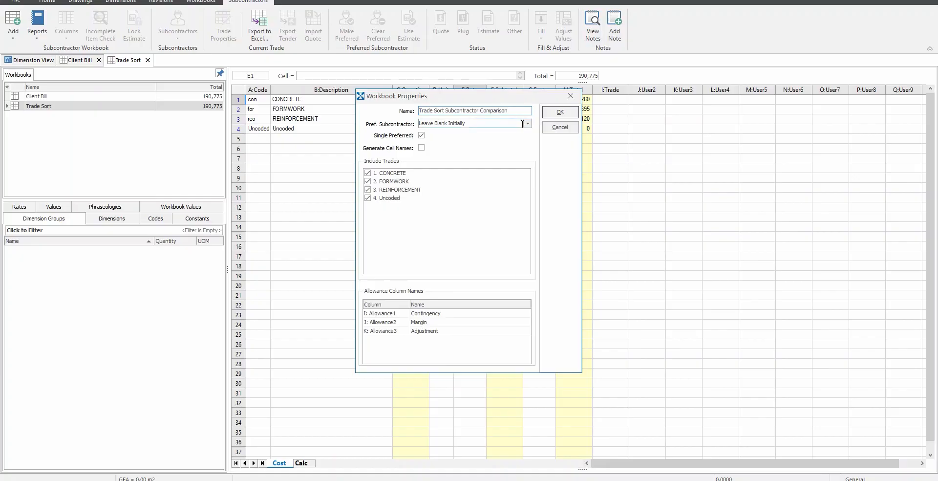
{"action": "left_click", "coordinate": [528, 124]}
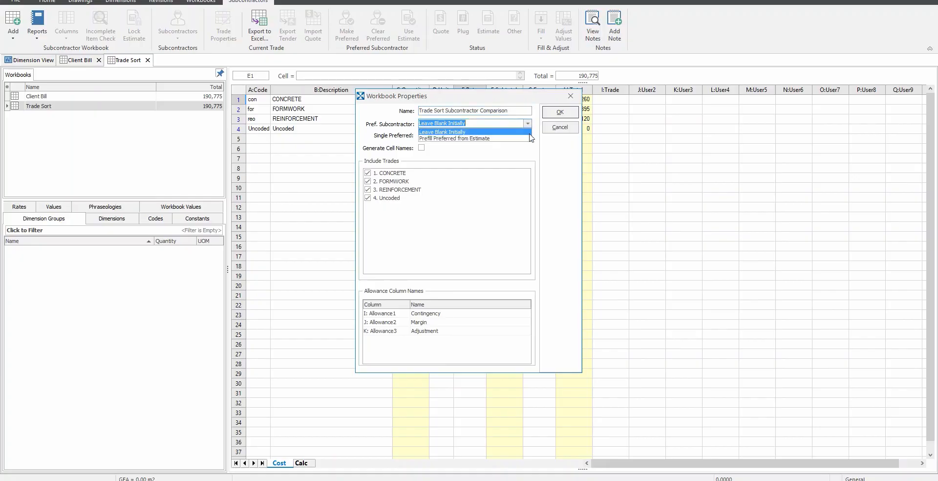
{"action": "left_click", "coordinate": [531, 135]}
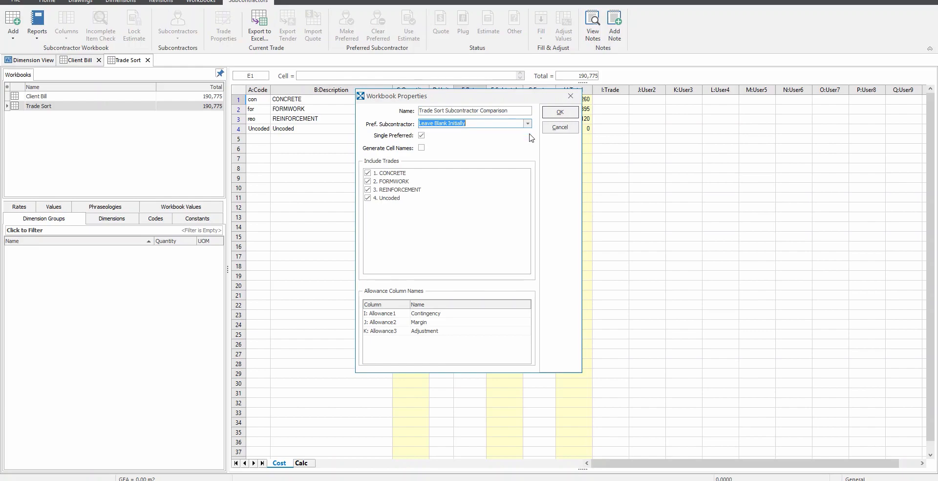
Exclude the Uncoded trade, keep the allowance column names Contingency, Margin and Adjustment, and create the subcontractor comparison workbook
{"action": "left_click", "coordinate": [368, 198]}
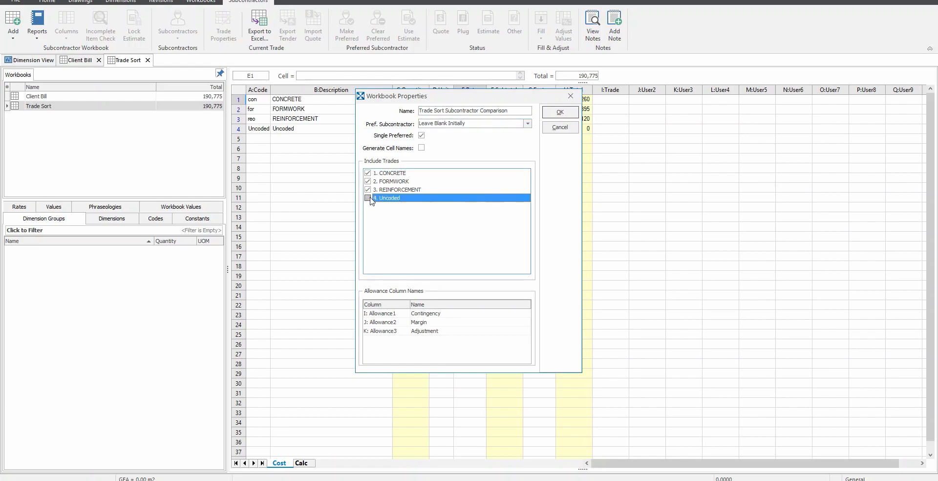
{"action": "left_click", "coordinate": [425, 313]}
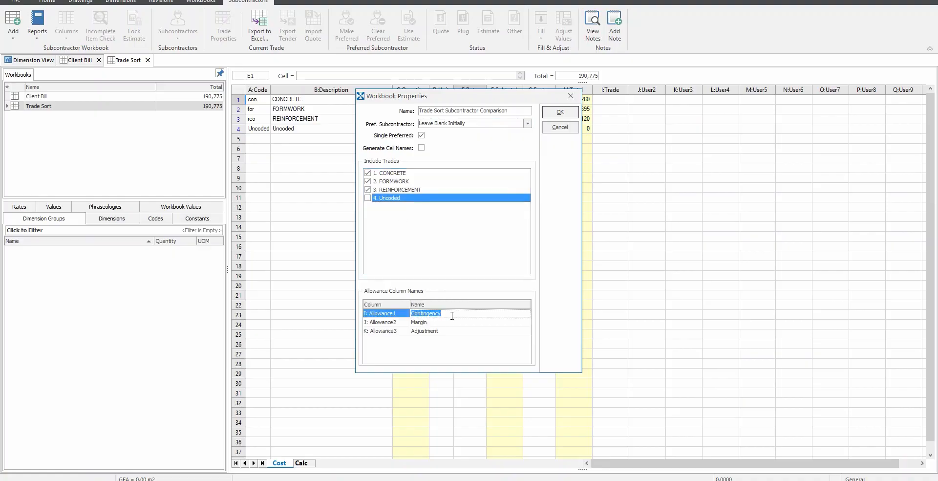
{"action": "left_click", "coordinate": [452, 322]}
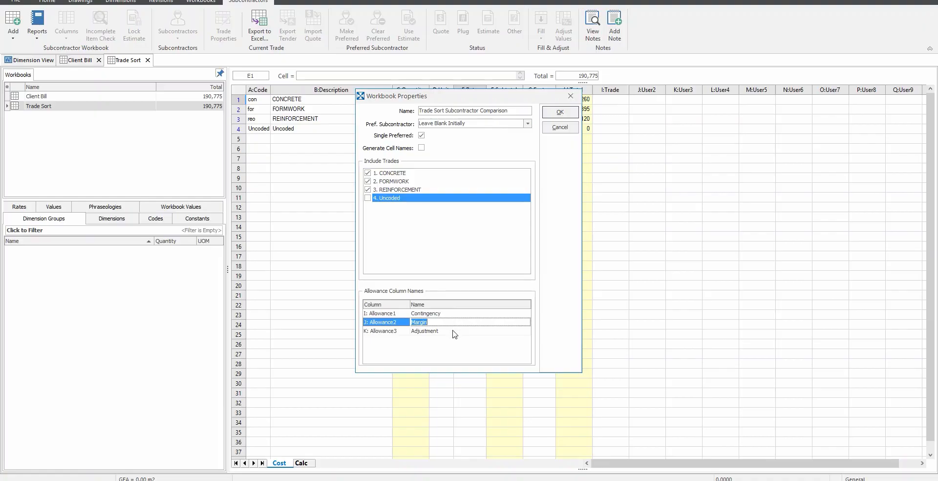
{"action": "left_click", "coordinate": [454, 332]}
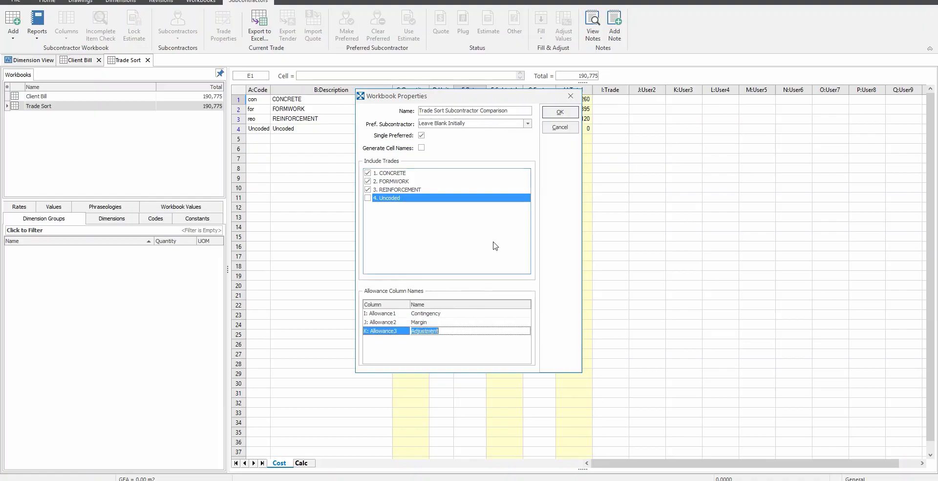
{"action": "left_click", "coordinate": [561, 112]}
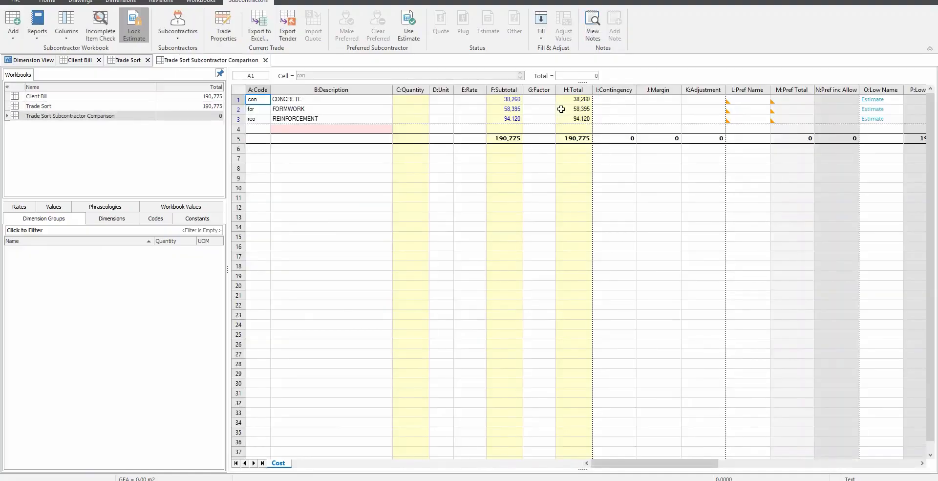
Examine the comparison workbook's allowance, preferred, low and subcontractor columns, the column display options, and which trades have subcontractors assigned
{"action": "left_click", "coordinate": [615, 100]}
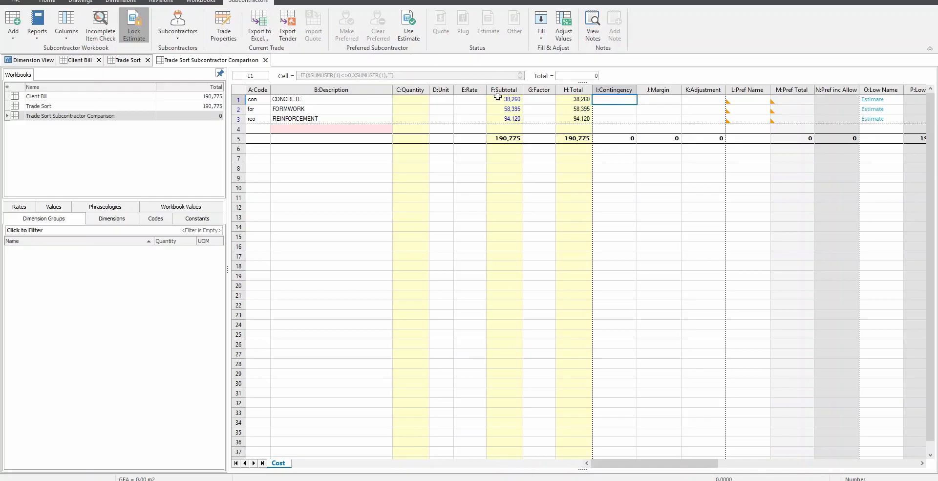
{"action": "left_click_drag", "start_coordinate": [650, 463], "coordinate": [722, 463]}
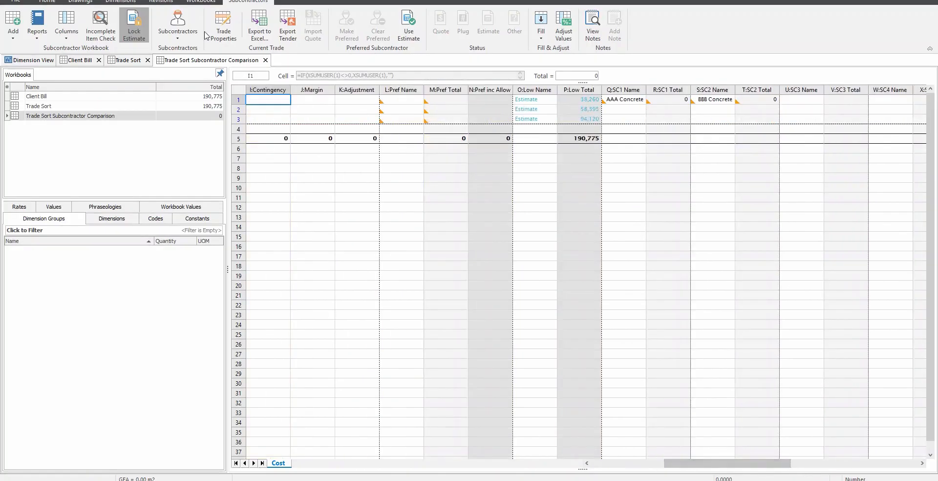
{"action": "left_click", "coordinate": [76, 40]}
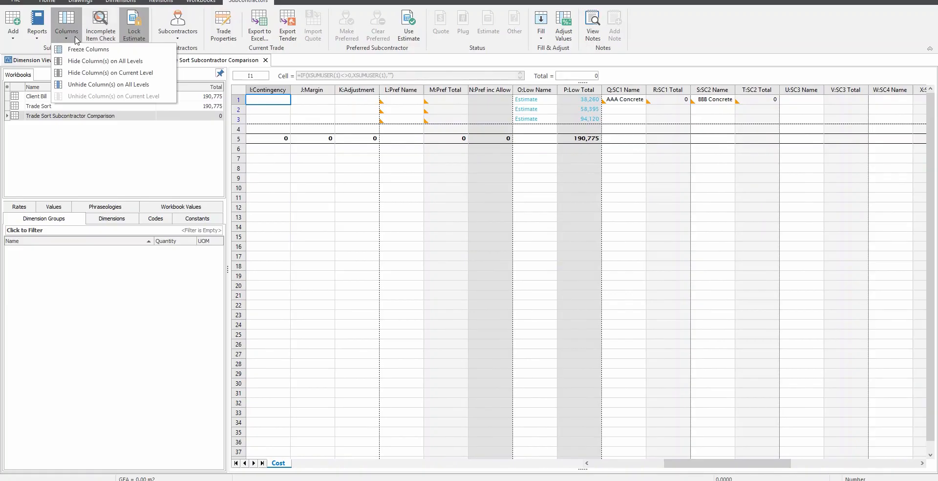
{"action": "left_click", "coordinate": [76, 40]}
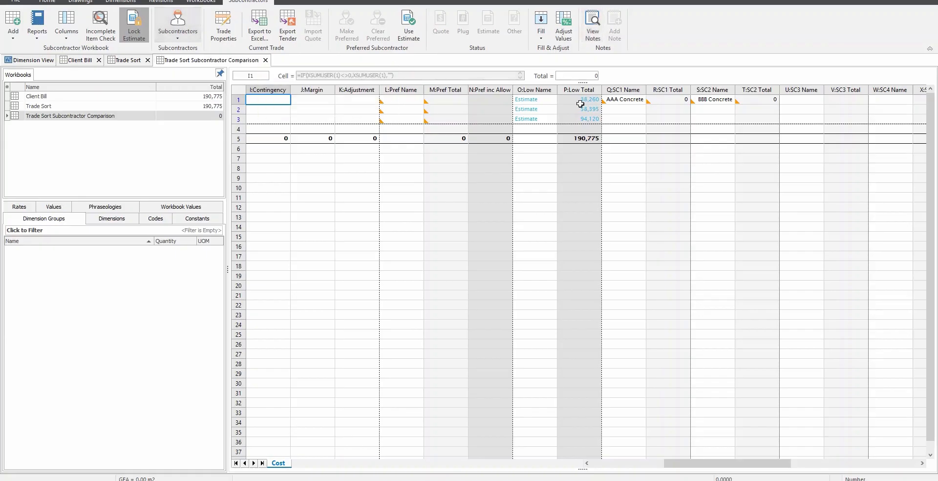
{"action": "left_click", "coordinate": [619, 106]}
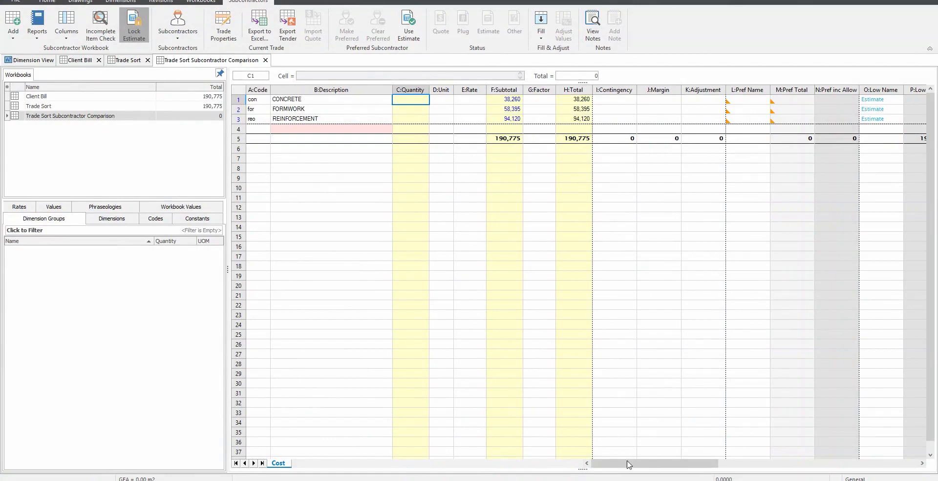
{"action": "left_click_drag", "start_coordinate": [630, 465], "coordinate": [696, 470]}
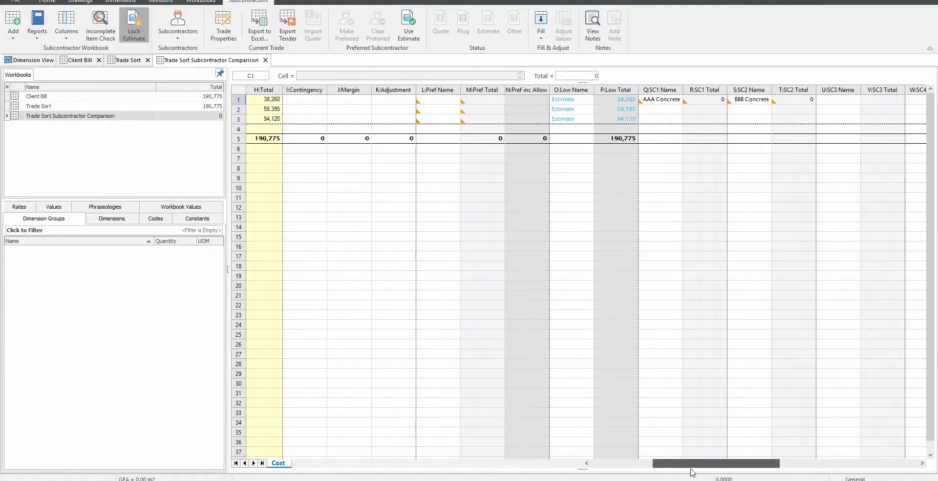
{"action": "left_click", "coordinate": [677, 111]}
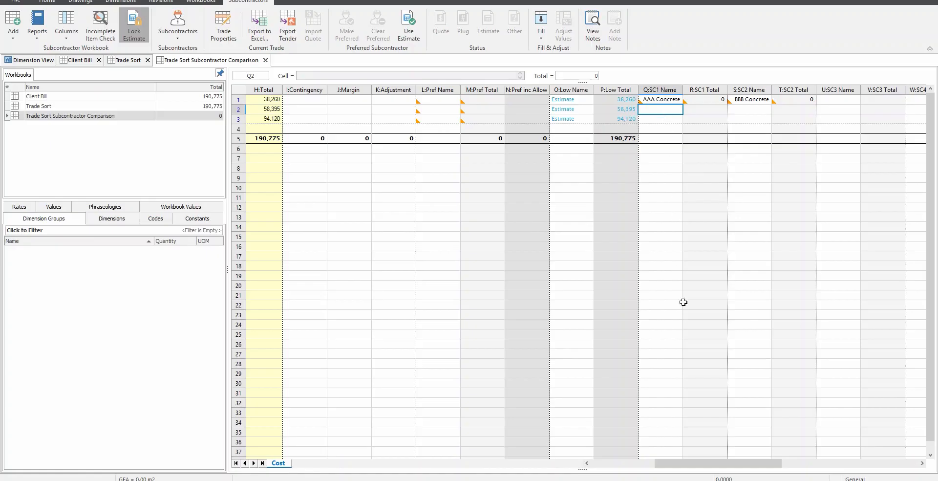
{"action": "left_click_drag", "start_coordinate": [702, 466], "coordinate": [641, 468]}
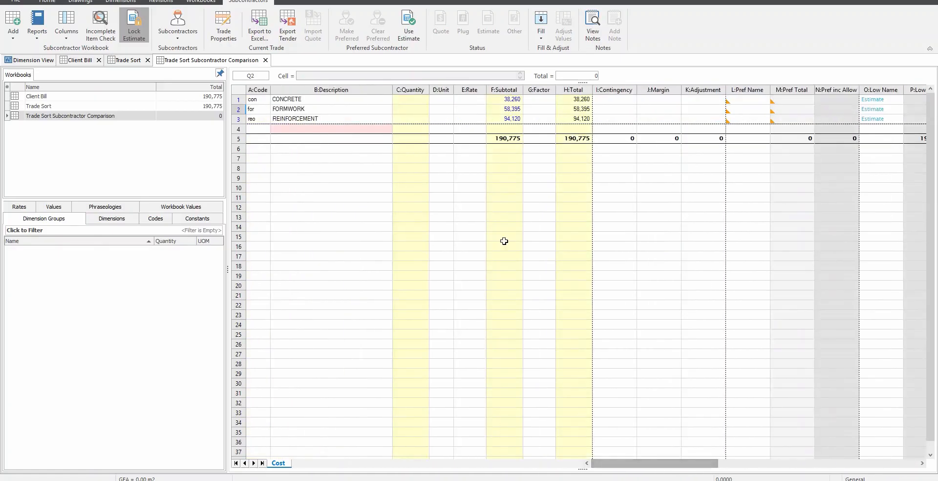
Add the subcontractor ACME Formwork with short name ACME and the trade Formwork to the system's subcontractor list
{"action": "left_click", "coordinate": [341, 112]}
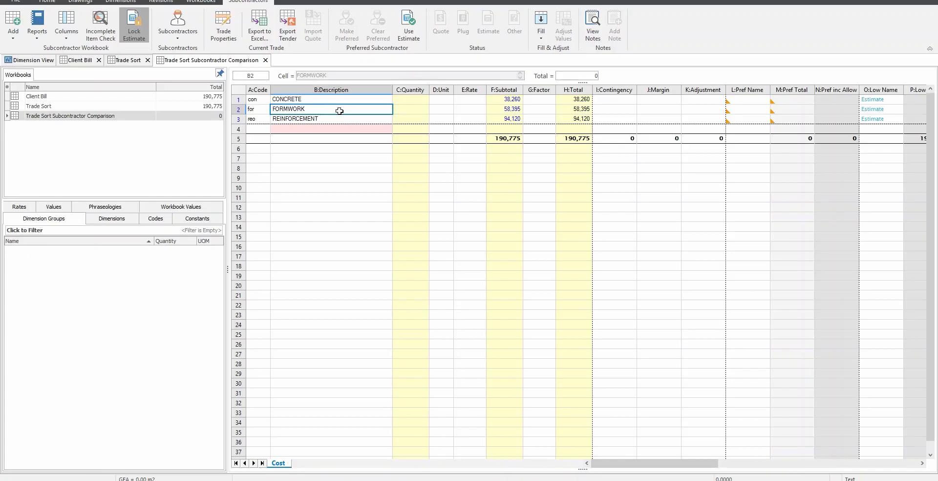
{"action": "left_click", "coordinate": [178, 32]}
{"action": "left_click", "coordinate": [205, 63]}
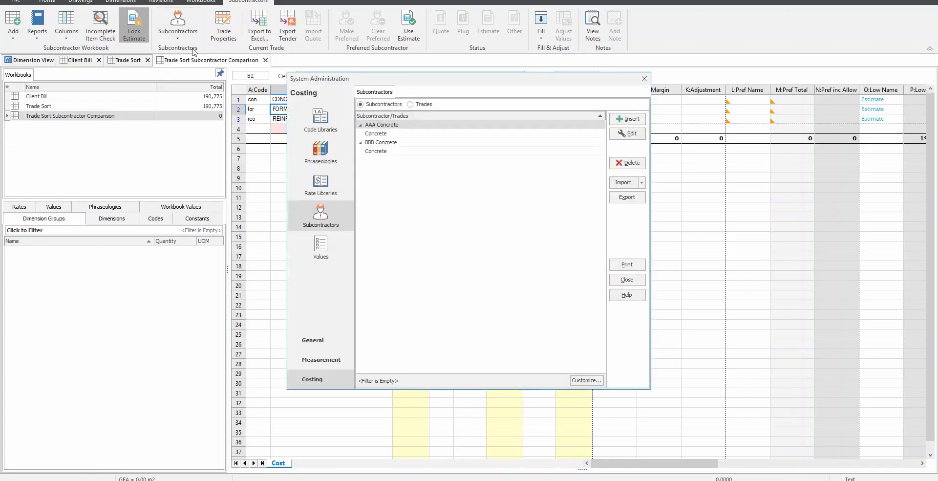
{"action": "left_click", "coordinate": [628, 119]}
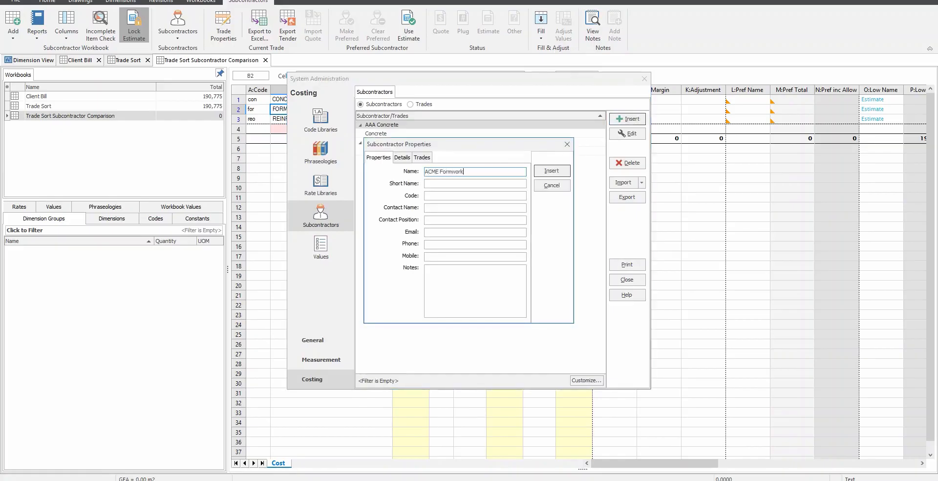
{"action": "key", "text": "Tab"}
{"action": "left_click", "coordinate": [424, 158]}
{"action": "left_click", "coordinate": [549, 216]}
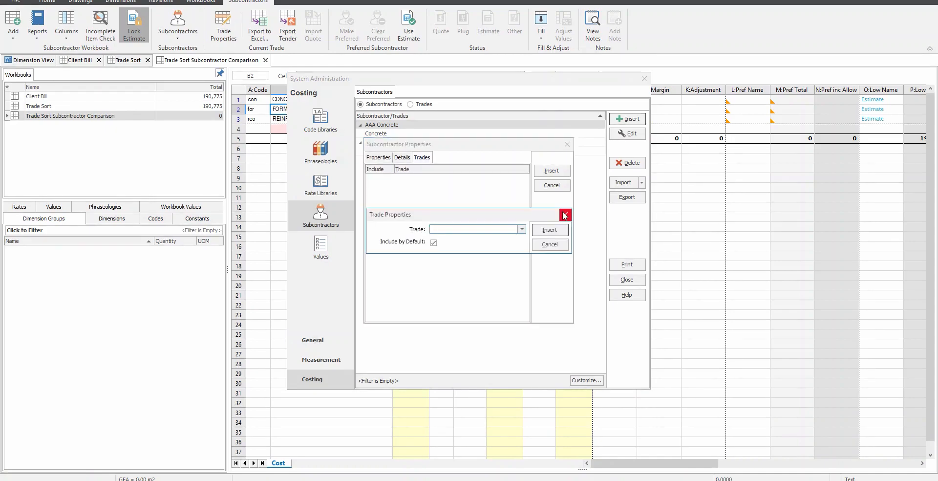
{"action": "type", "text": "Formwork"}
{"action": "left_click", "coordinate": [550, 230]}
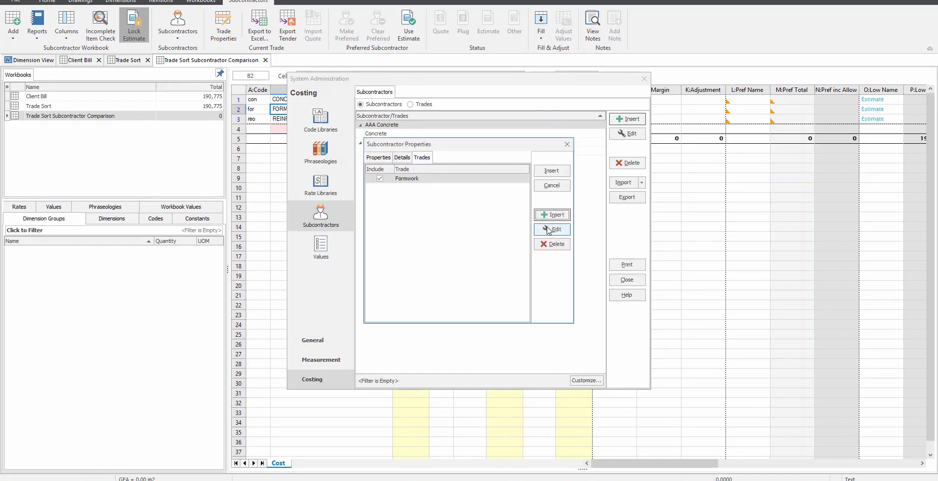
{"action": "left_click", "coordinate": [552, 171]}
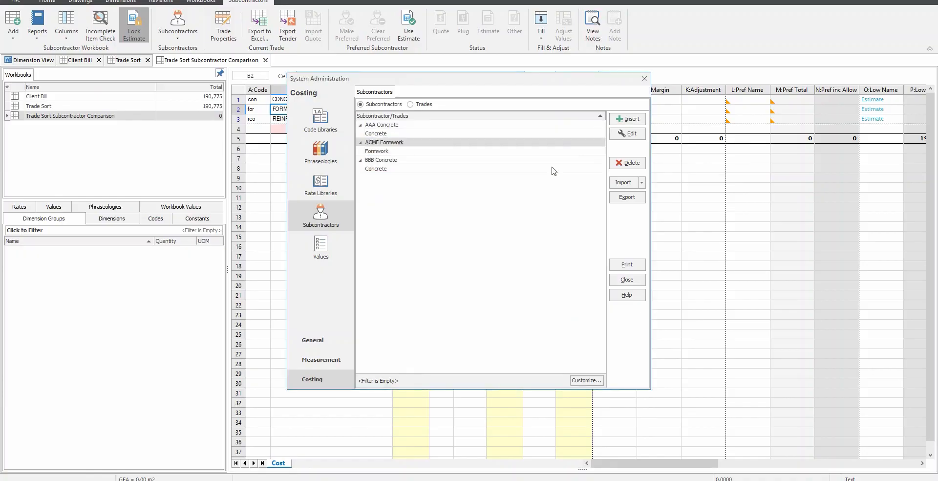
Add the subcontractor Easy Formwork with short name EASY and assign it the existing Formwork trade
{"action": "left_click", "coordinate": [628, 119]}
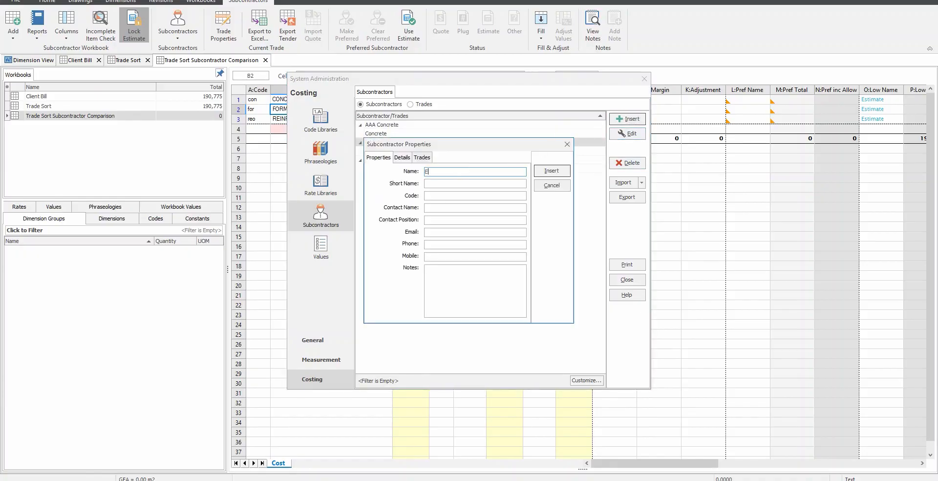
{"action": "type", "text": "Easy Formwork"}
{"action": "key", "text": "Tab"}
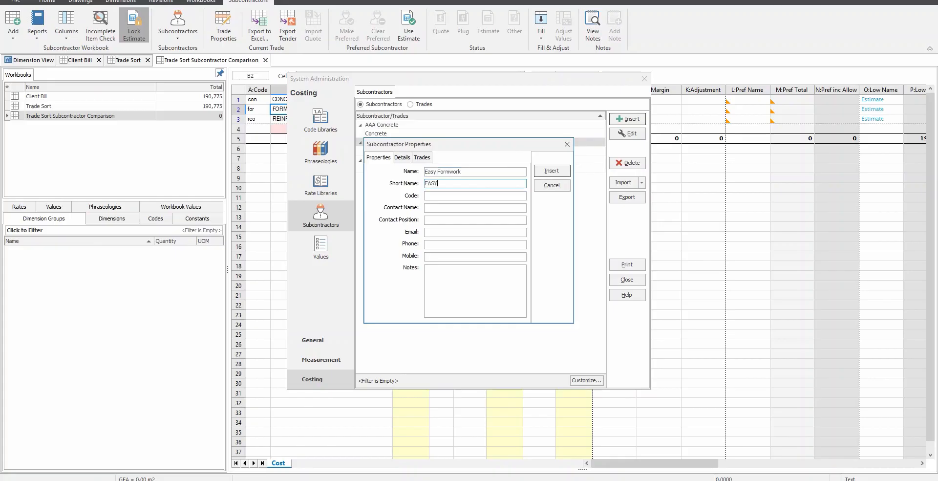
{"action": "type", "text": "EASY"}
{"action": "left_click", "coordinate": [426, 158]}
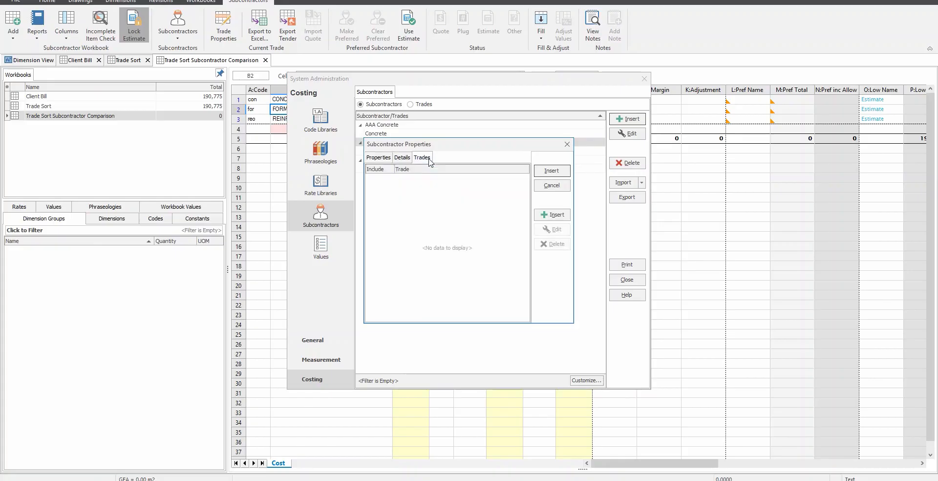
{"action": "left_click", "coordinate": [562, 215]}
{"action": "left_click", "coordinate": [522, 229]}
{"action": "left_click", "coordinate": [503, 235]}
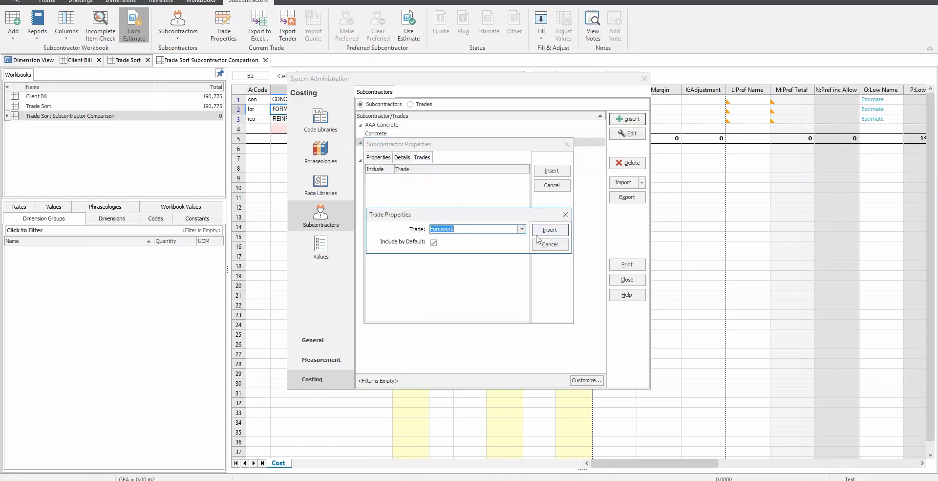
{"action": "left_click", "coordinate": [548, 232]}
{"action": "left_click", "coordinate": [552, 171]}
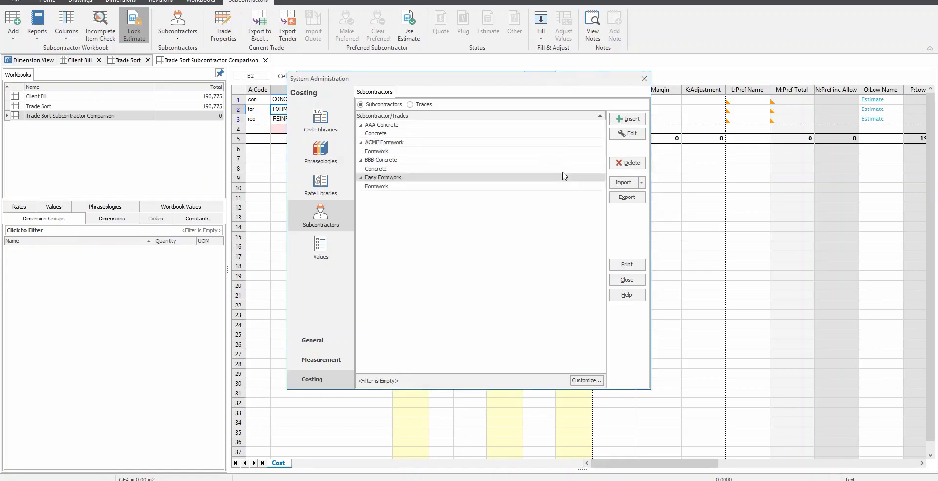
Check the subcontractor list grouped by trade, return to the subcontractor grouping and close System Administration
{"action": "left_click", "coordinate": [410, 104]}
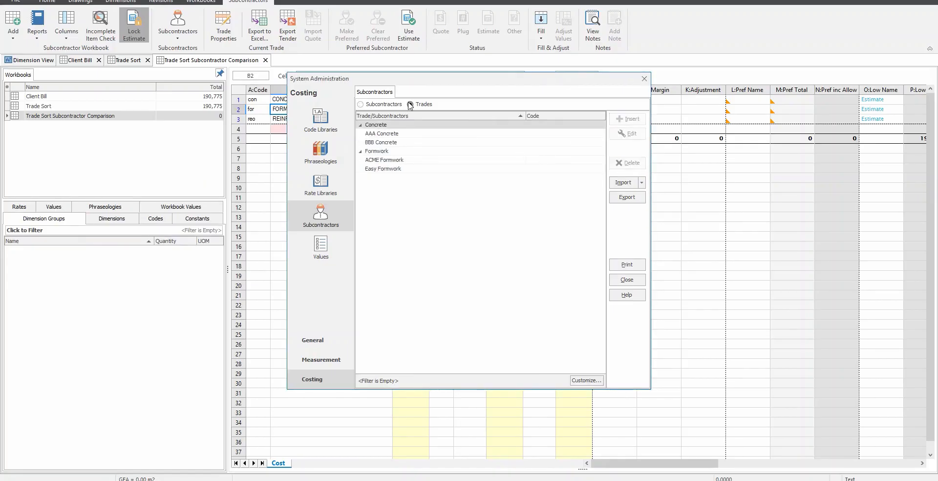
{"action": "left_click", "coordinate": [361, 106]}
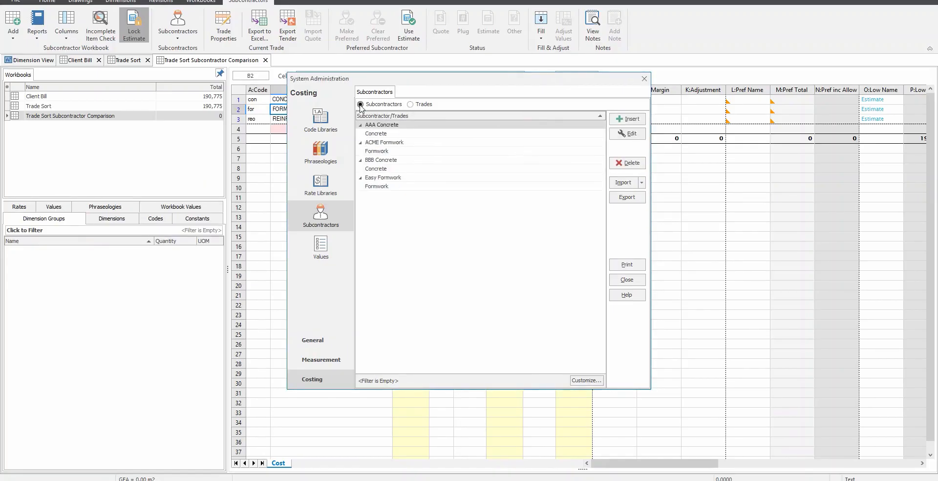
{"action": "left_click", "coordinate": [627, 280]}
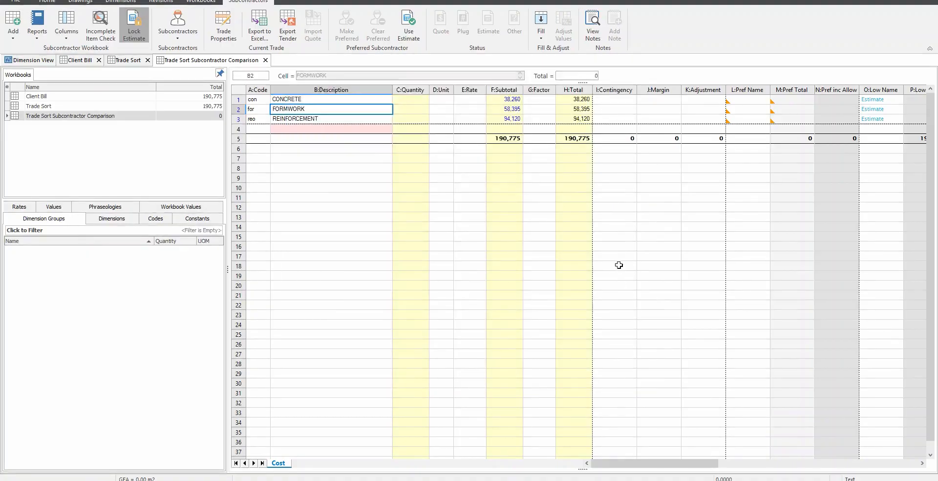
Assign ACME Formwork and Easy Formwork, in that order, to the FORMWORK trade in the comparison workbook
{"action": "left_click", "coordinate": [223, 27]}
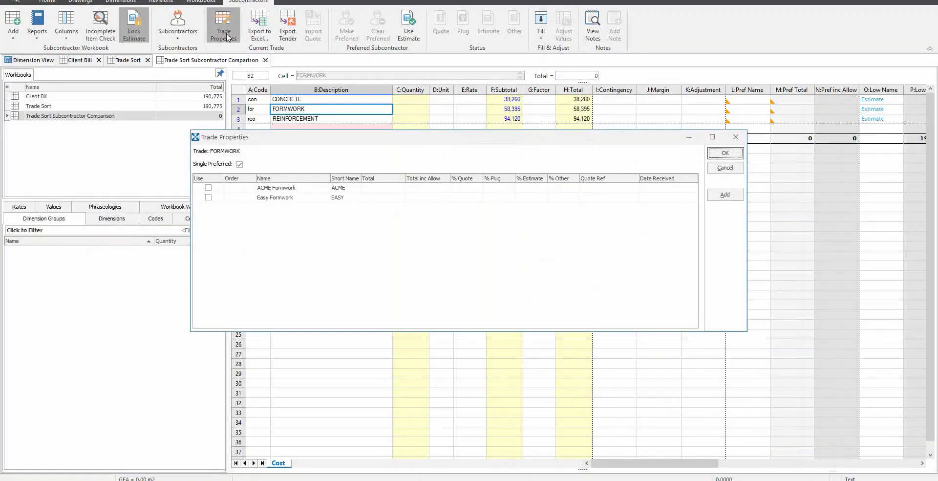
{"action": "left_click", "coordinate": [209, 189]}
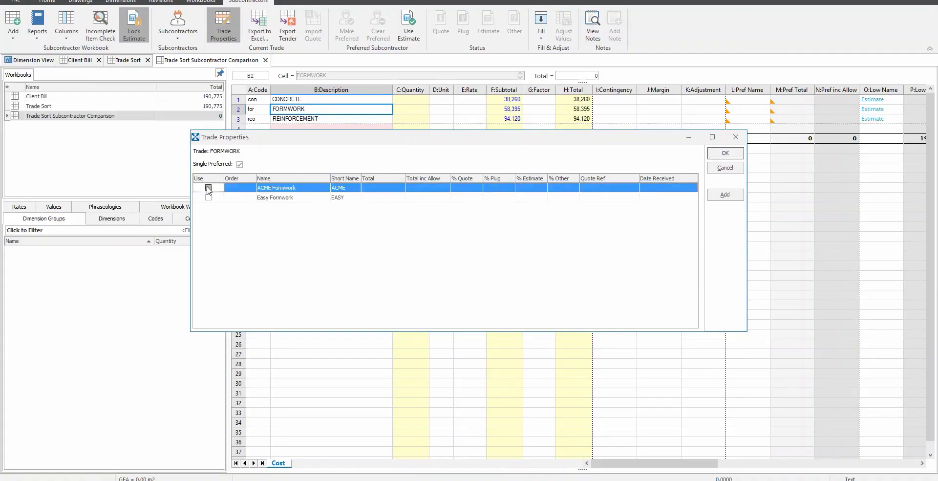
{"action": "left_click", "coordinate": [208, 197]}
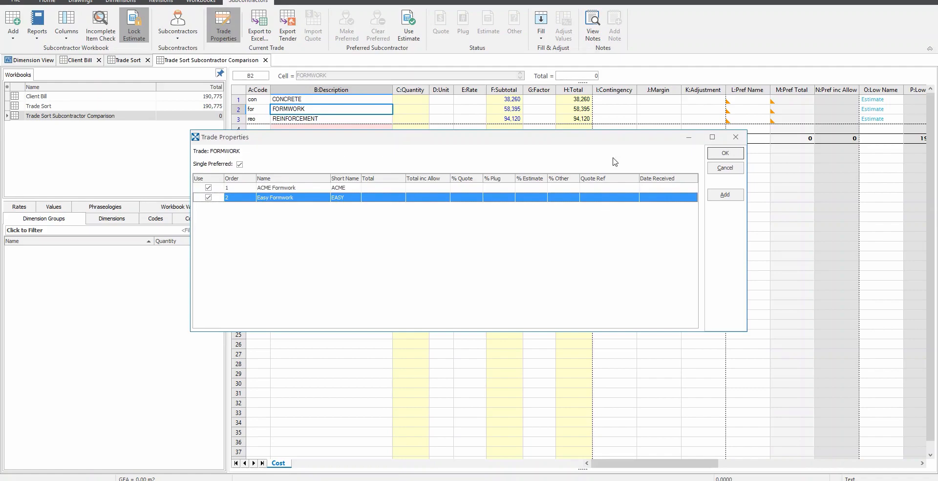
{"action": "left_click", "coordinate": [712, 158]}
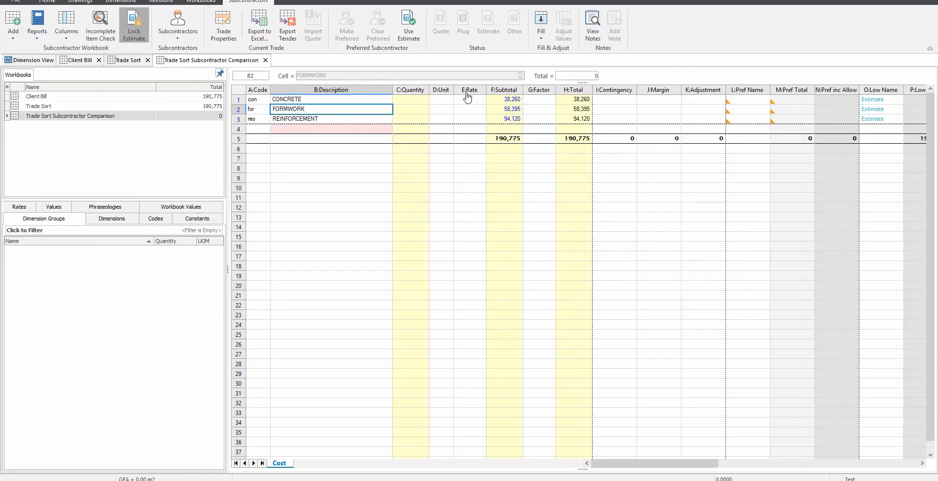
Add the subcontractor Bobby's Reo with the short name Bob to the REINFORCEMENT trade in the comparison workbook
{"action": "left_click", "coordinate": [388, 117]}
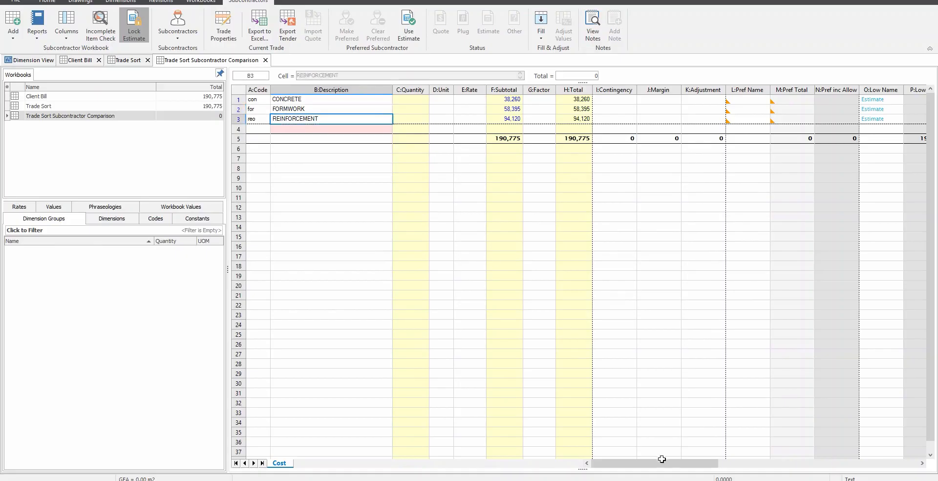
{"action": "mouse_move", "coordinate": [661, 459]}
{"action": "left_mouse_down"}
{"action": "mouse_move", "coordinate": [714, 469]}
{"action": "mouse_move", "coordinate": [663, 466]}
{"action": "left_mouse_up"}
{"action": "left_click", "coordinate": [232, 36]}
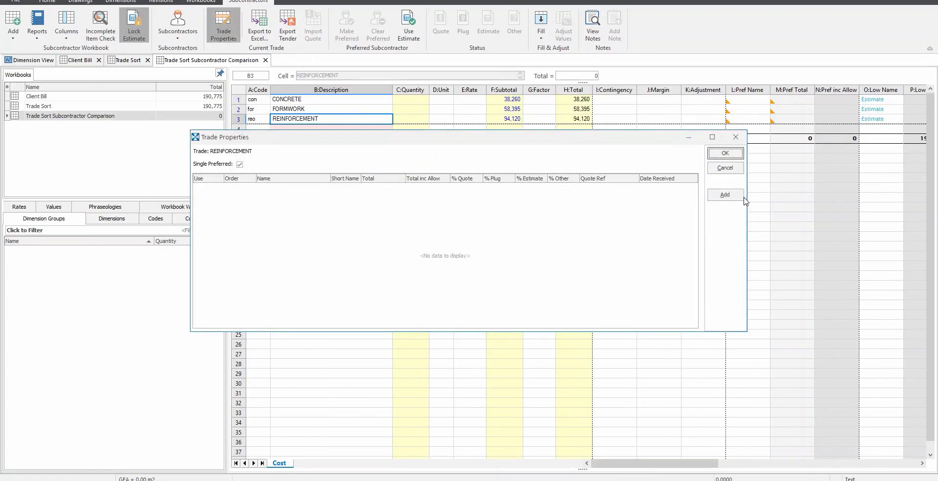
{"action": "left_click", "coordinate": [738, 195]}
{"action": "type", "text": "Bobby's Reo"}
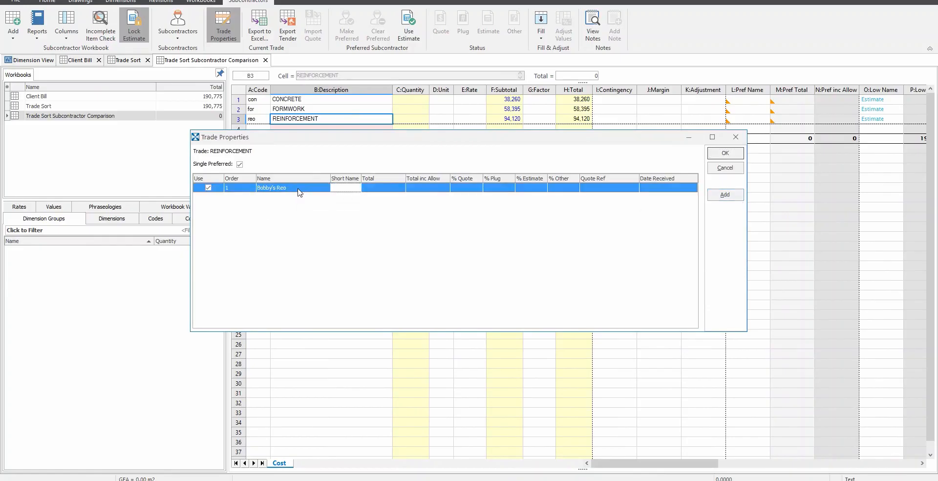
{"action": "key", "text": "Tab"}
{"action": "type", "text": "Bob"}
Add Reology with short name Reo to the REINFORCEMENT trade and include both subcontractors whenever a subcontractor workbook is generated
{"action": "left_click", "coordinate": [714, 195]}
{"action": "type", "text": "Reology"}
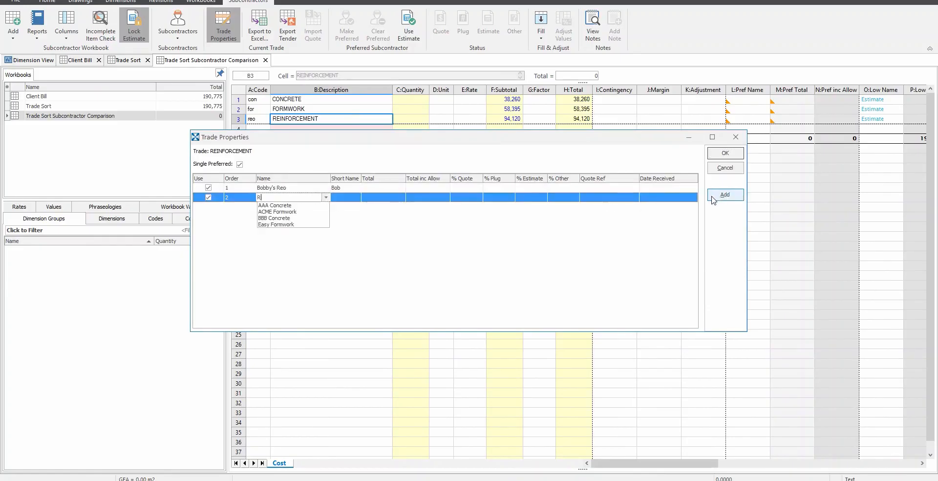
{"action": "key", "text": "Tab"}
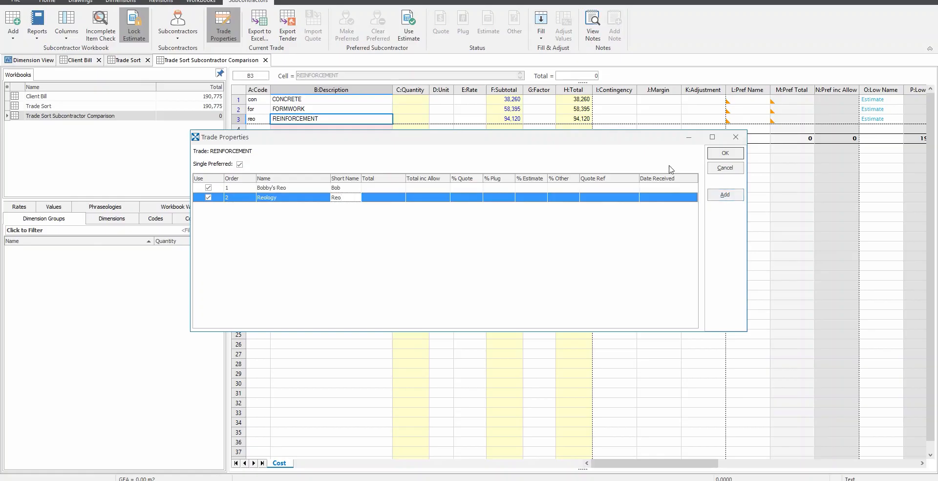
{"action": "left_click", "coordinate": [714, 152]}
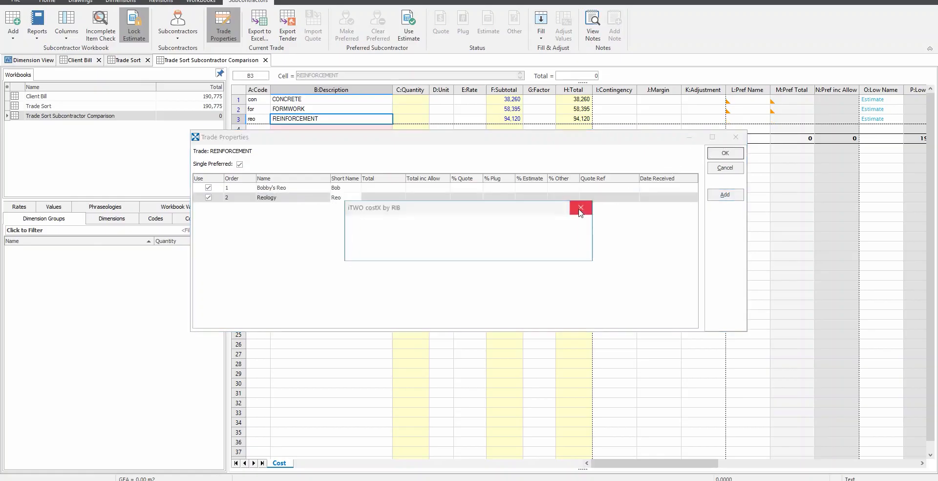
{"action": "left_click", "coordinate": [440, 250]}
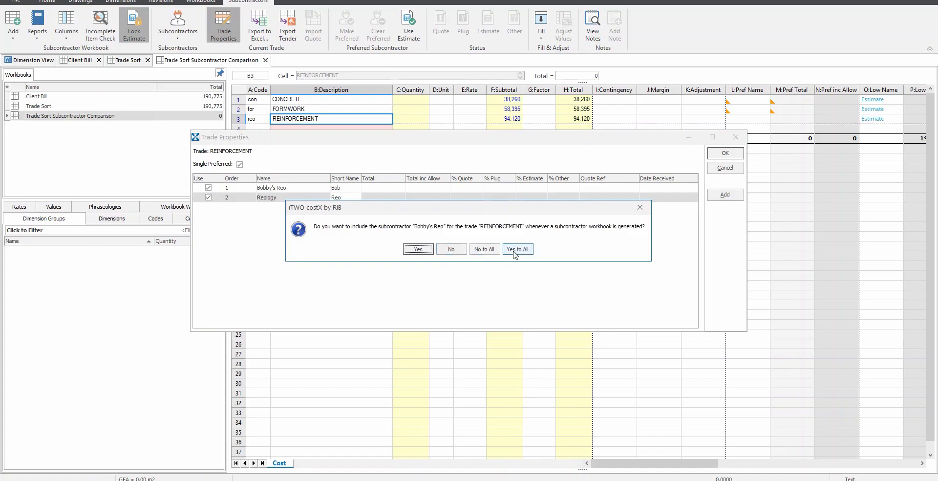
{"action": "left_click", "coordinate": [516, 250]}
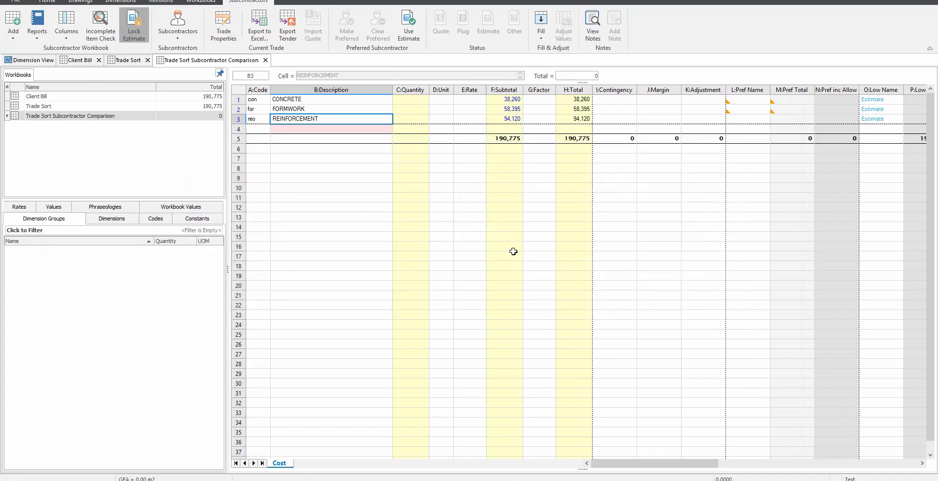
Examine the subcontractor name and total columns for the three trades in the comparison workbook
{"action": "left_click_drag", "start_coordinate": [653, 463], "coordinate": [699, 464]}
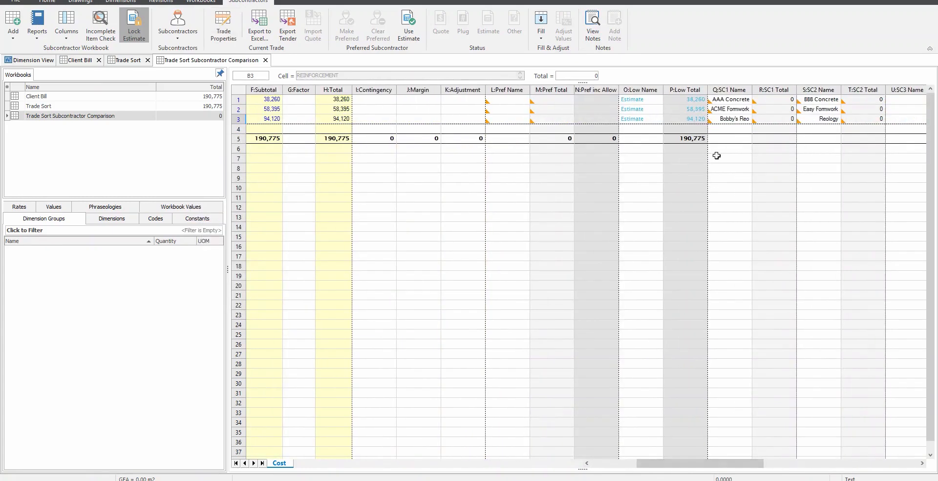
{"action": "left_click_drag", "start_coordinate": [726, 102], "coordinate": [853, 119]}
{"action": "left_click", "coordinate": [838, 130]}
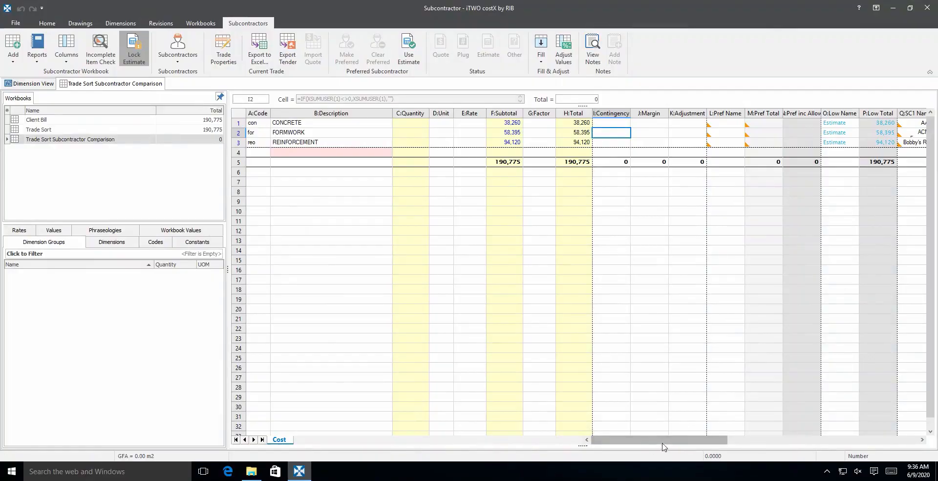
{"action": "left_click_drag", "start_coordinate": [662, 443], "coordinate": [692, 445]}
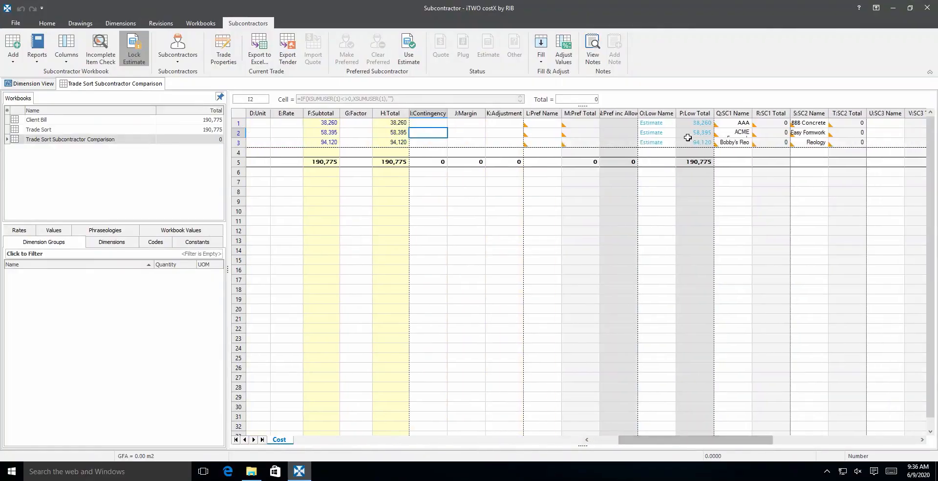
{"action": "left_click", "coordinate": [735, 123]}
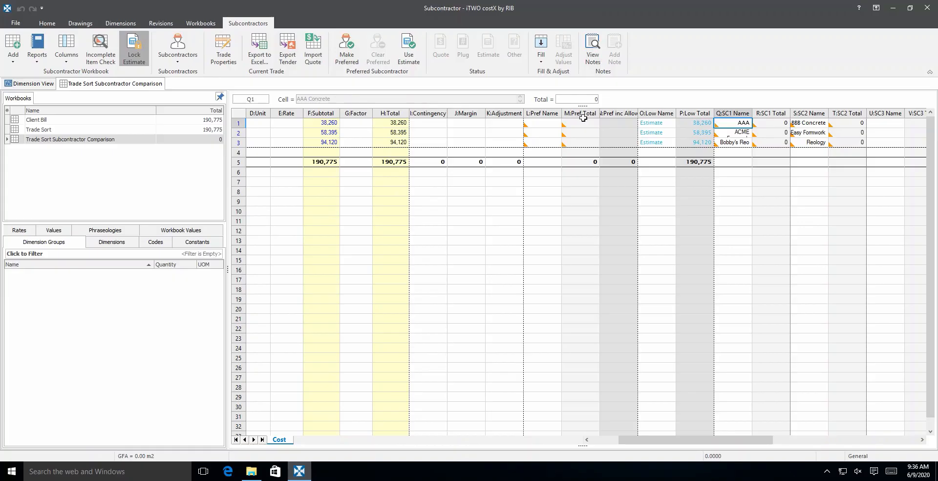
{"action": "left_click", "coordinate": [775, 127]}
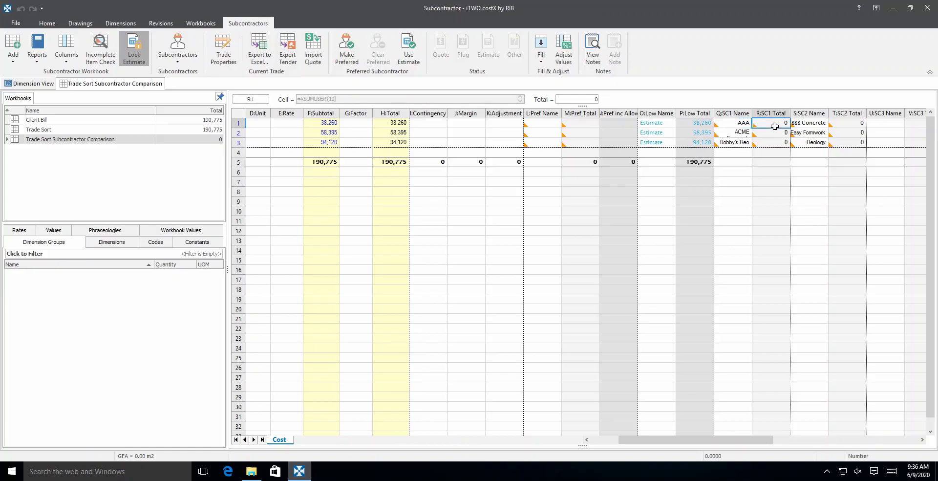
Export the tender for AAA Concrete's CONCRETE trade to the Desktop as Subcontractor - 1 - Initial
{"action": "left_click", "coordinate": [728, 123]}
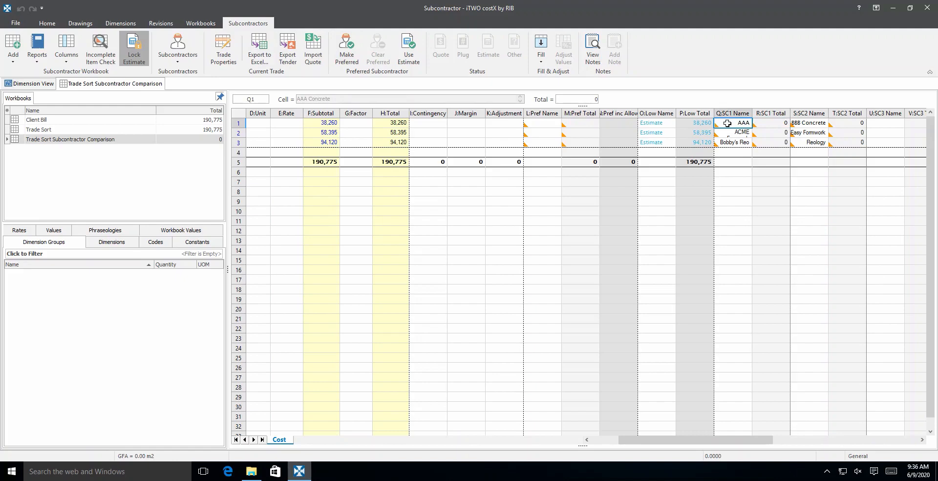
{"action": "left_click", "coordinate": [290, 54]}
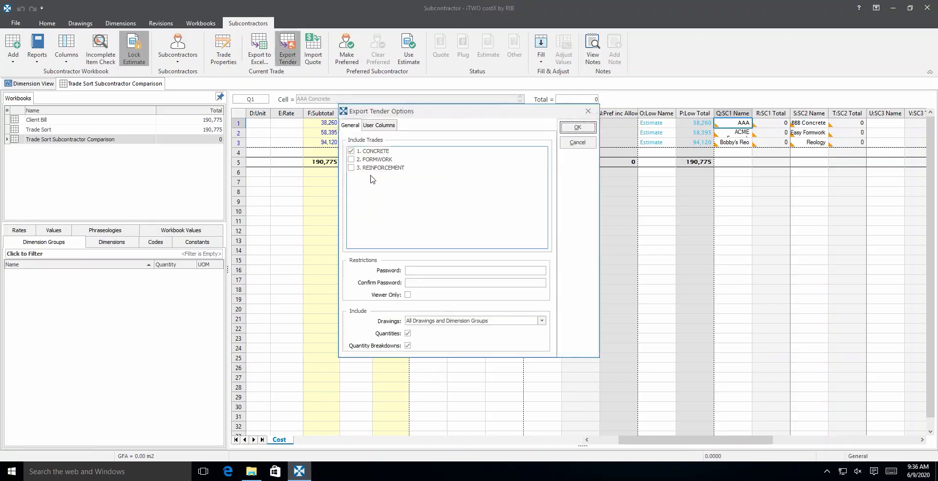
{"action": "left_click", "coordinate": [352, 151]}
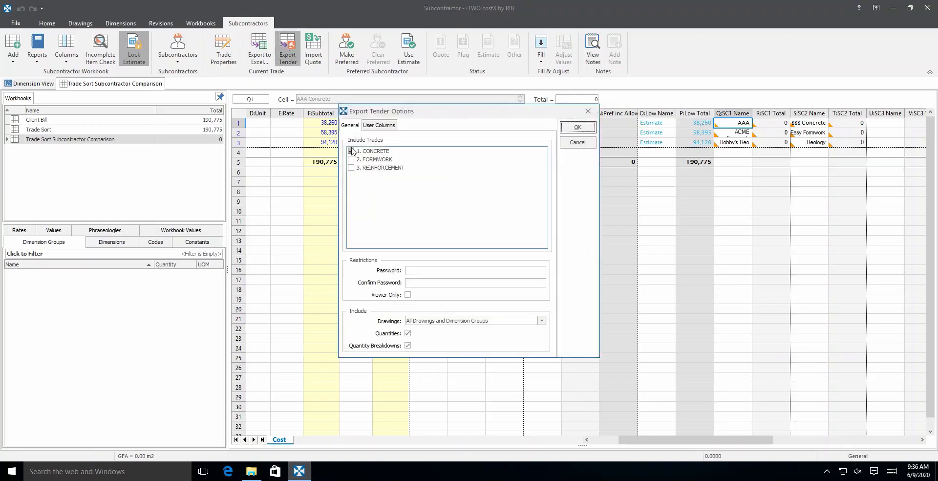
{"action": "left_click", "coordinate": [568, 128]}
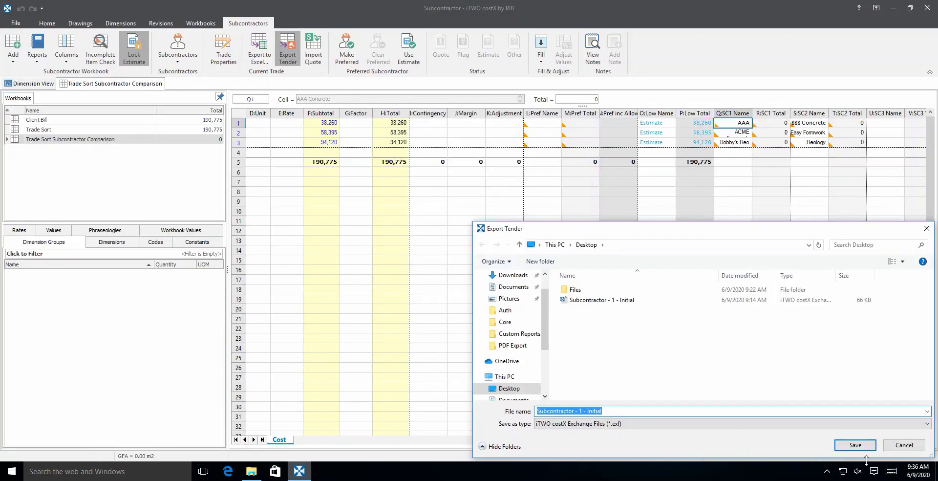
{"action": "key", "text": "Return"}
{"action": "left_click", "coordinate": [510, 239]}
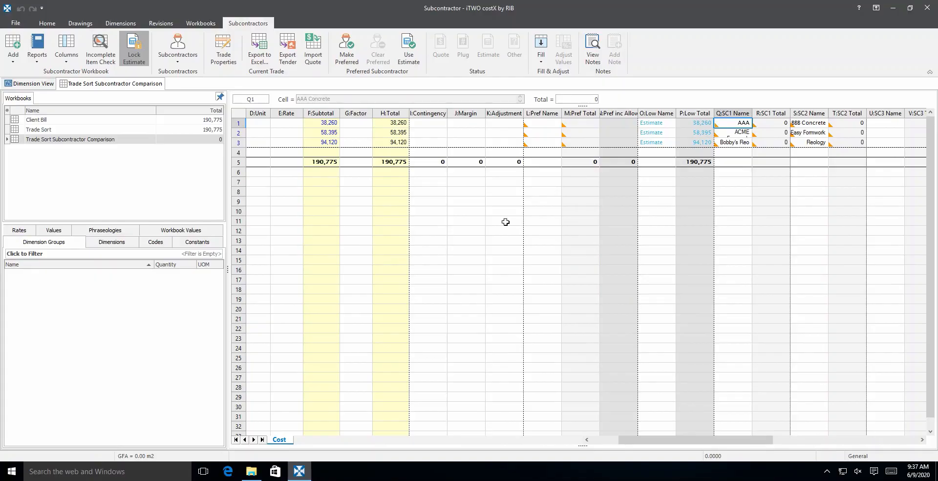
Check the tender and quote files on the Windows desktop and return to the comparison workbook
{"action": "left_click", "coordinate": [764, 125]}
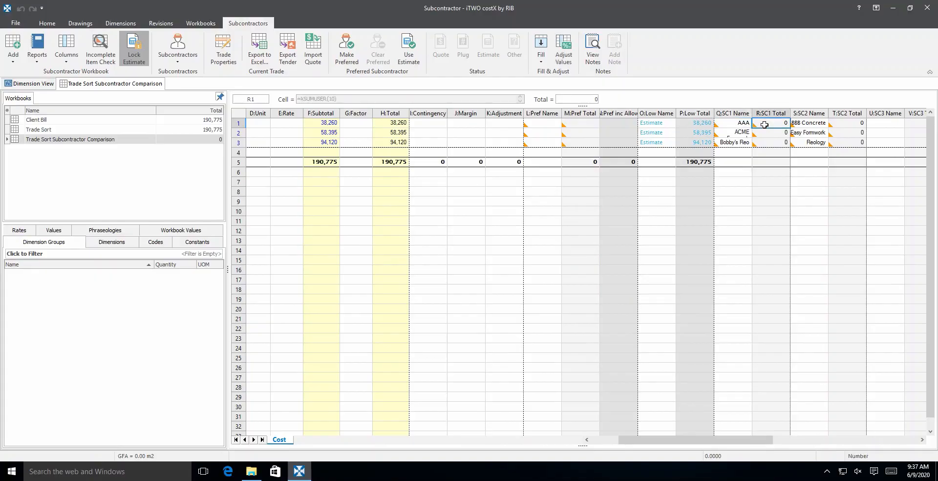
{"action": "left_click", "coordinate": [895, 8]}
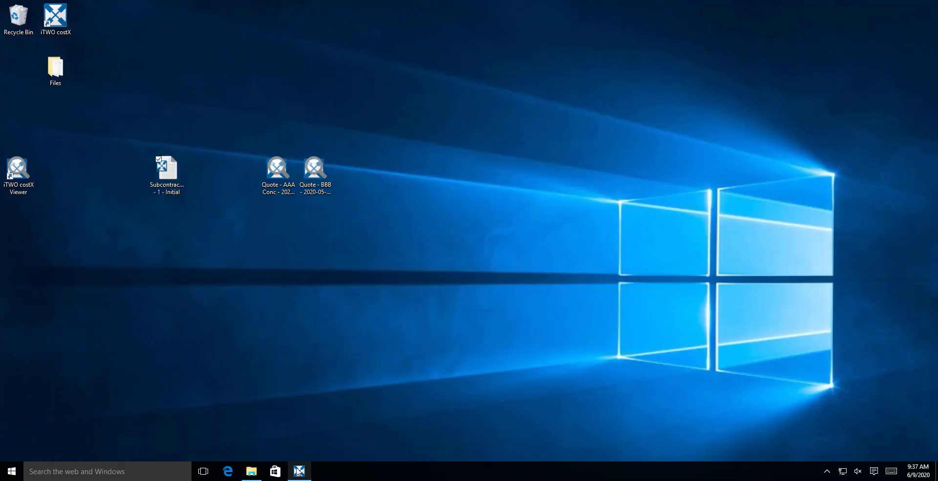
{"action": "left_click", "coordinate": [299, 471]}
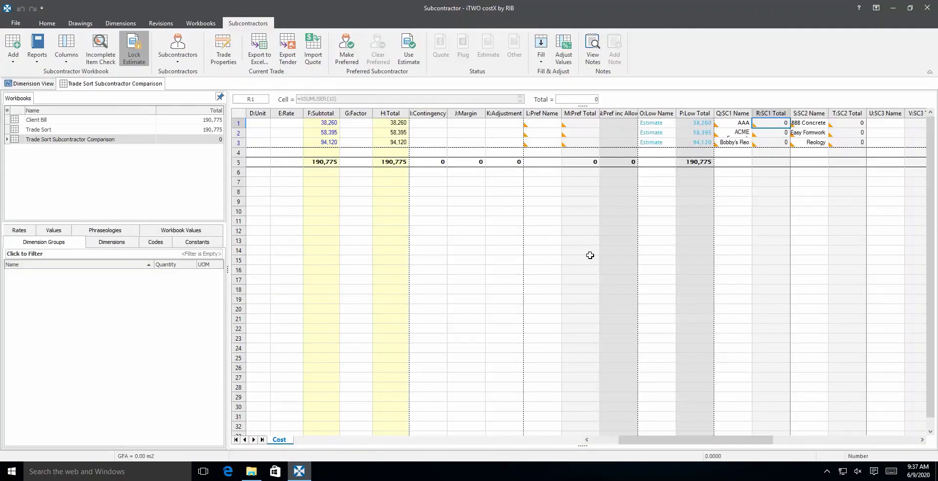
Import the quote file Quote - AAA Conc - 2020-05-14 - Trade Sort into AAA Concrete's total for the CONCRETE trade
{"action": "left_click", "coordinate": [749, 122]}
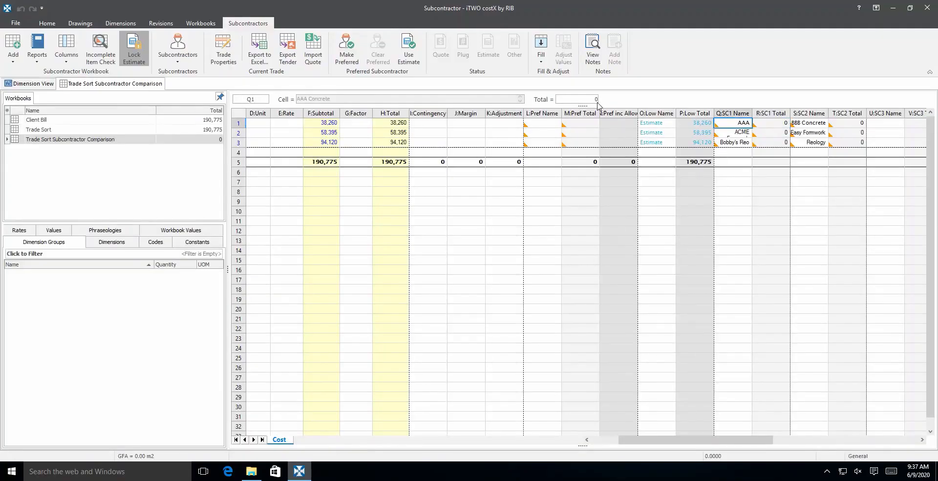
{"action": "left_click", "coordinate": [767, 122]}
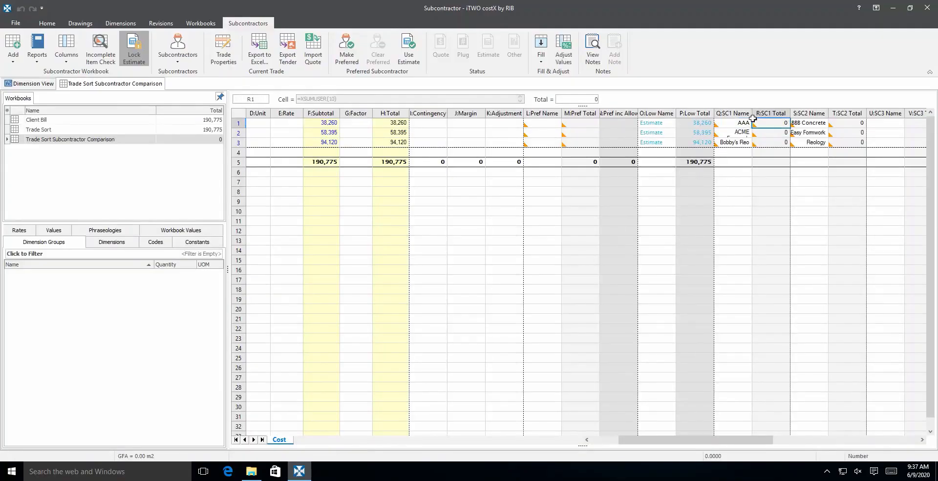
{"action": "left_click", "coordinate": [311, 57]}
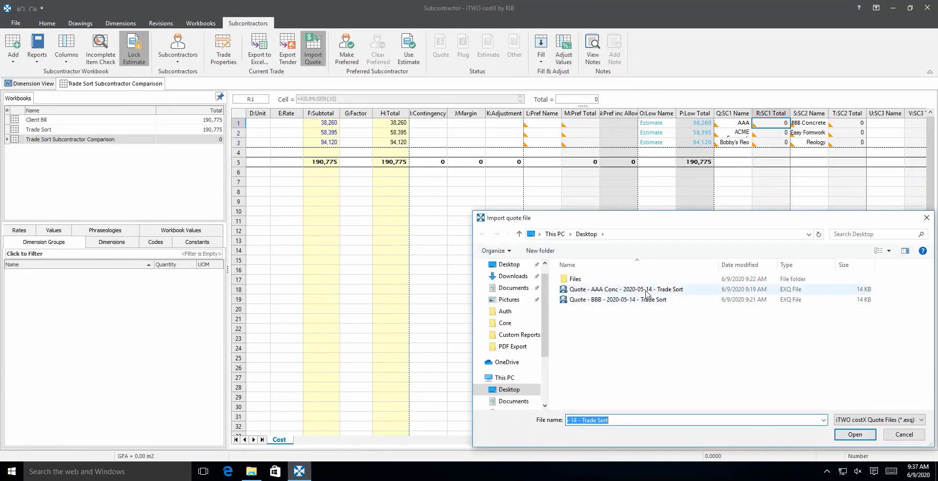
{"action": "left_click", "coordinate": [646, 290]}
{"action": "left_click", "coordinate": [846, 435]}
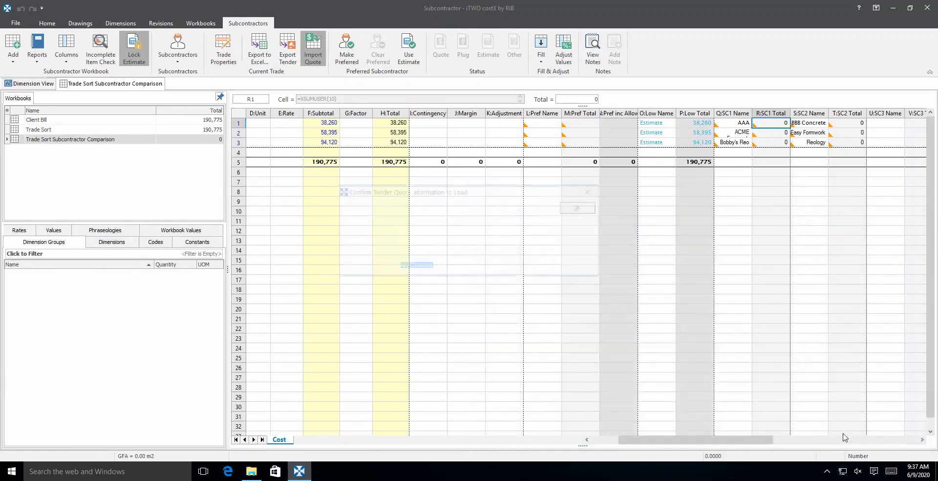
{"action": "left_click", "coordinate": [581, 210]}
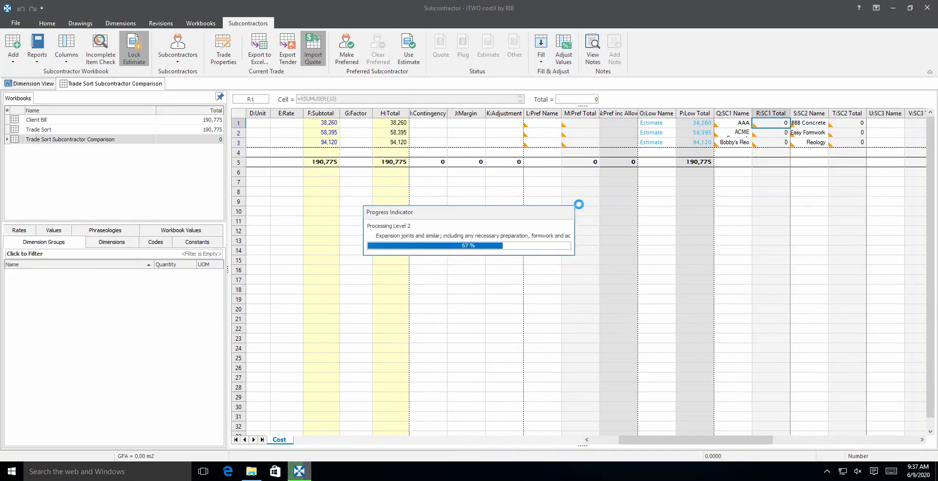
{"action": "left_click", "coordinate": [591, 199]}
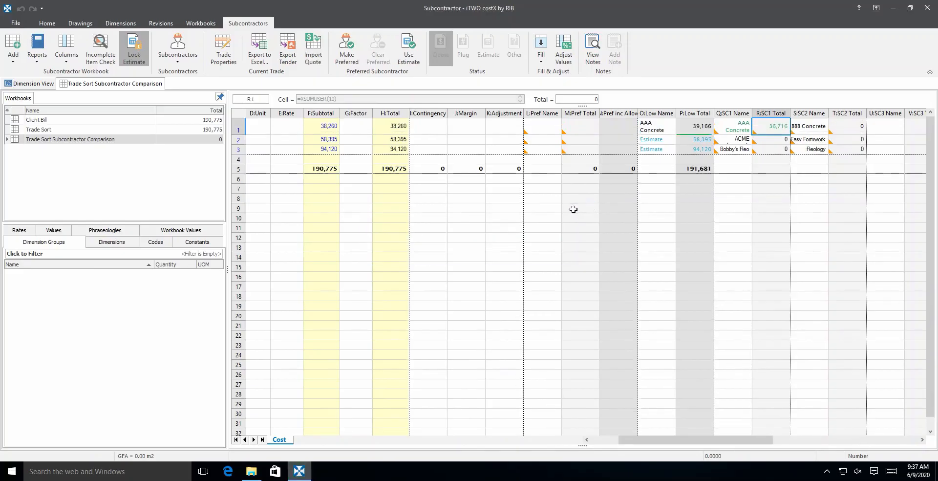
Import the quote file Quote - BBB - 2020-05-14 - Trade Sort into BBB Concrete's total for the CONCRETE trade
{"action": "left_click", "coordinate": [848, 127]}
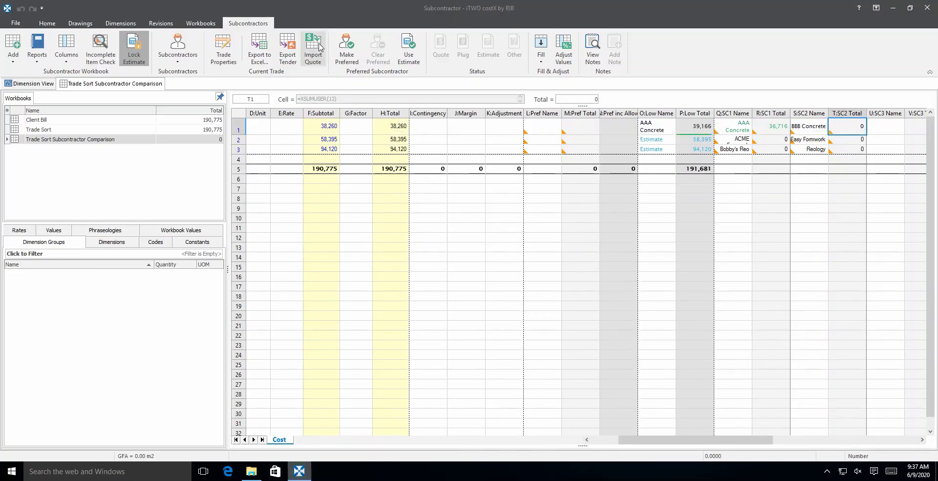
{"action": "left_click", "coordinate": [314, 49]}
{"action": "left_click", "coordinate": [587, 303]}
{"action": "left_click", "coordinate": [862, 435]}
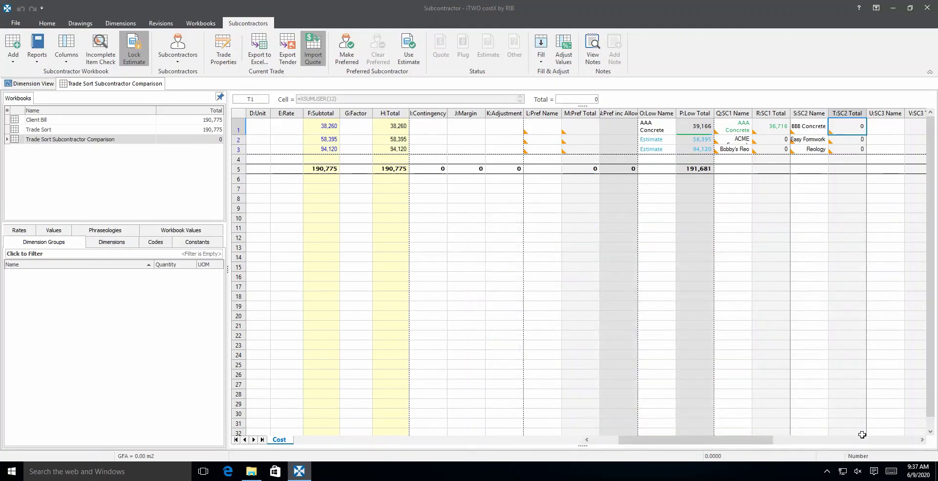
{"action": "left_click", "coordinate": [580, 203]}
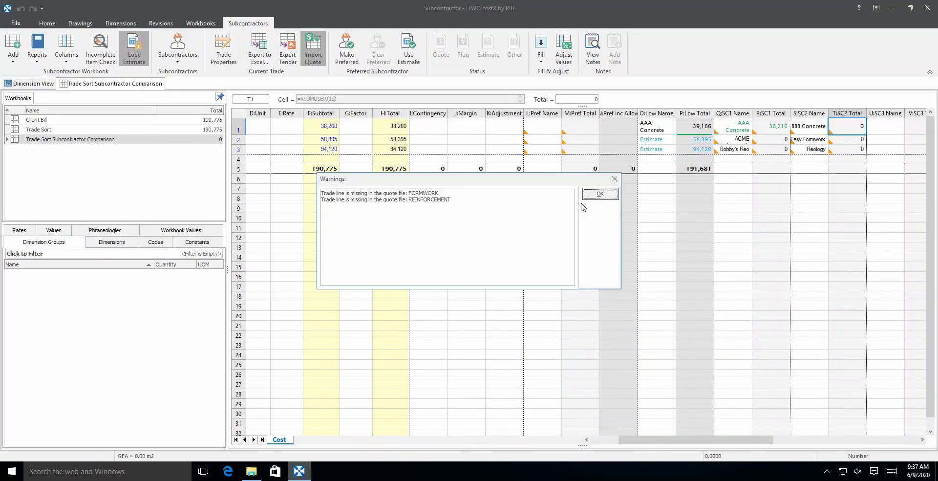
{"action": "left_click", "coordinate": [599, 195]}
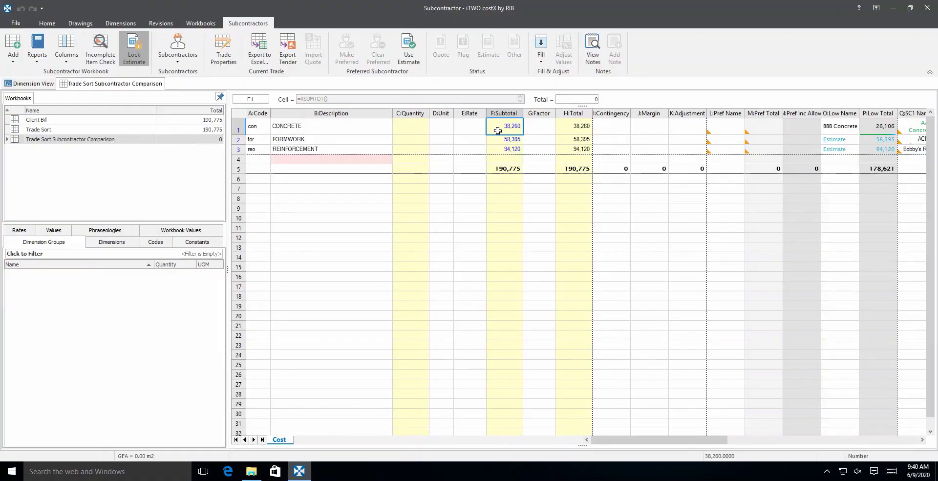
Open the CONCRETE trade's item breakdown and hide the Factor and Total columns on all levels
{"action": "double_click", "coordinate": [498, 131]}
{"action": "left_click_drag", "start_coordinate": [538, 145], "coordinate": [566, 145]}
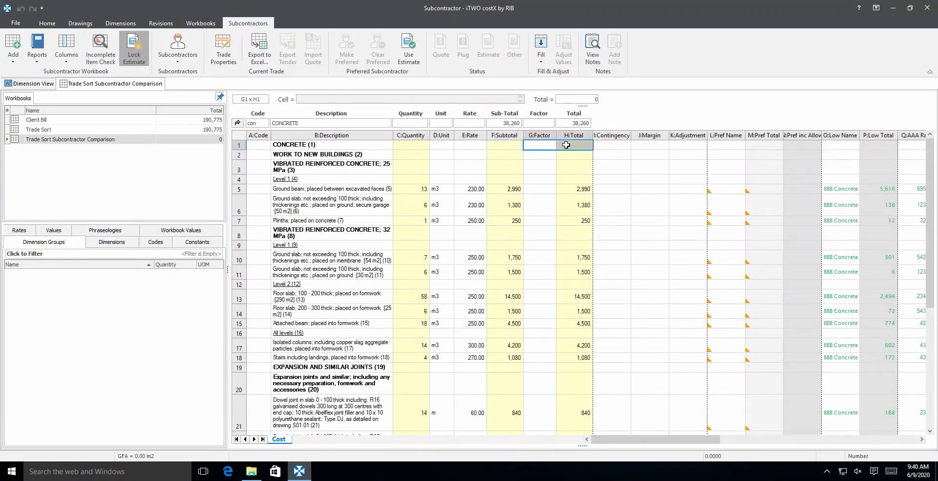
{"action": "right_click", "coordinate": [566, 145]}
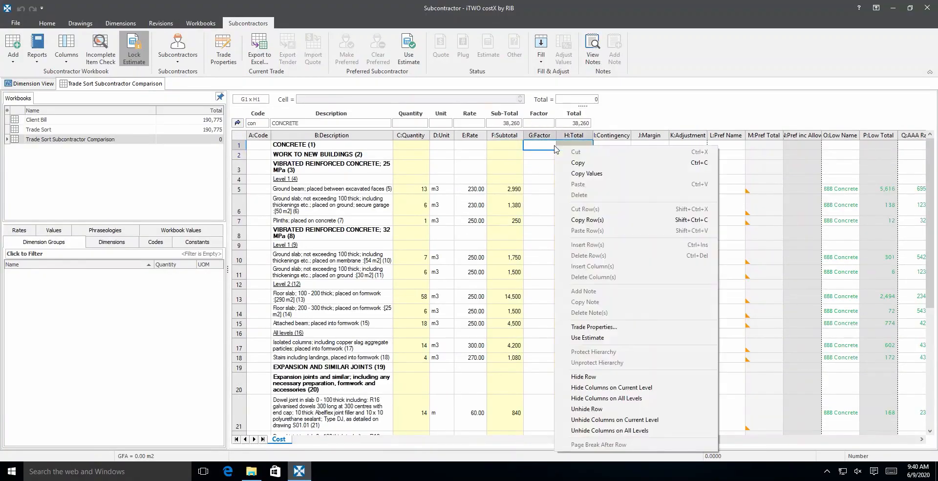
{"action": "left_click", "coordinate": [614, 398]}
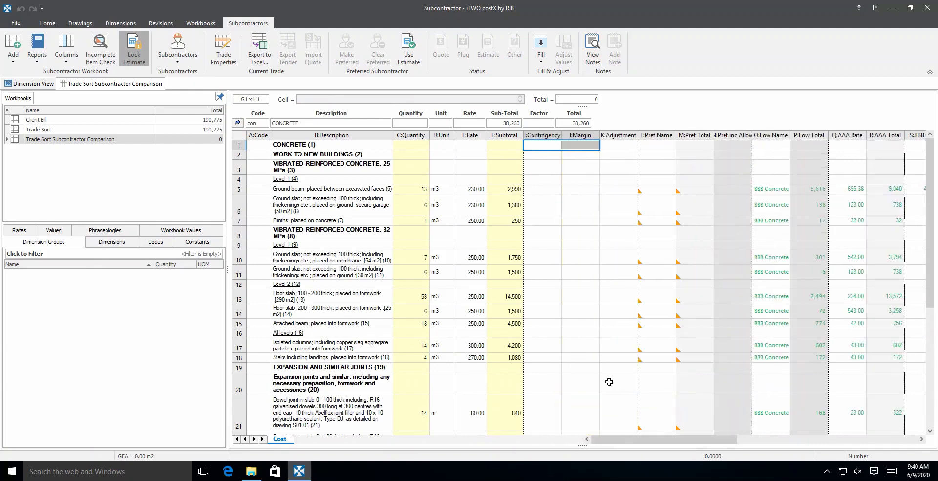
{"action": "left_click", "coordinate": [546, 146]}
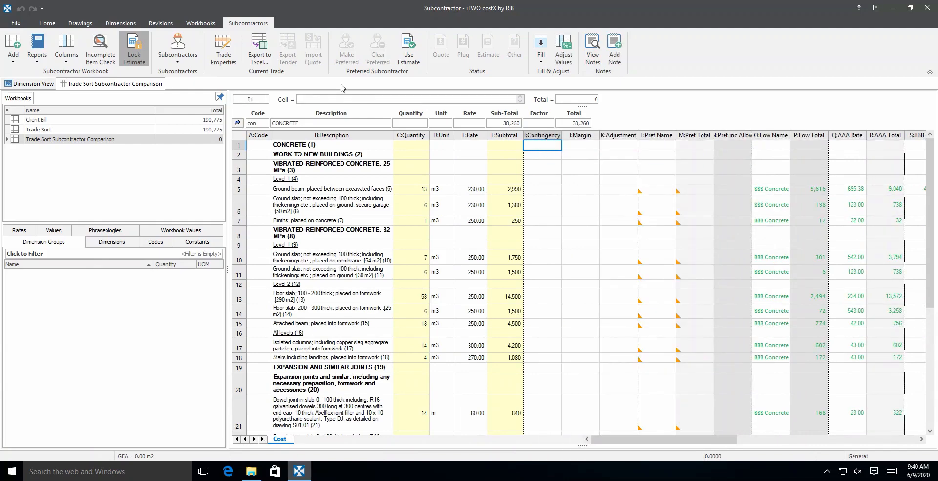
Examine the AAA and BBB rates and totals against the low names and totals for all CONCRETE items
{"action": "left_click", "coordinate": [67, 56]}
{"action": "left_click", "coordinate": [89, 73]}
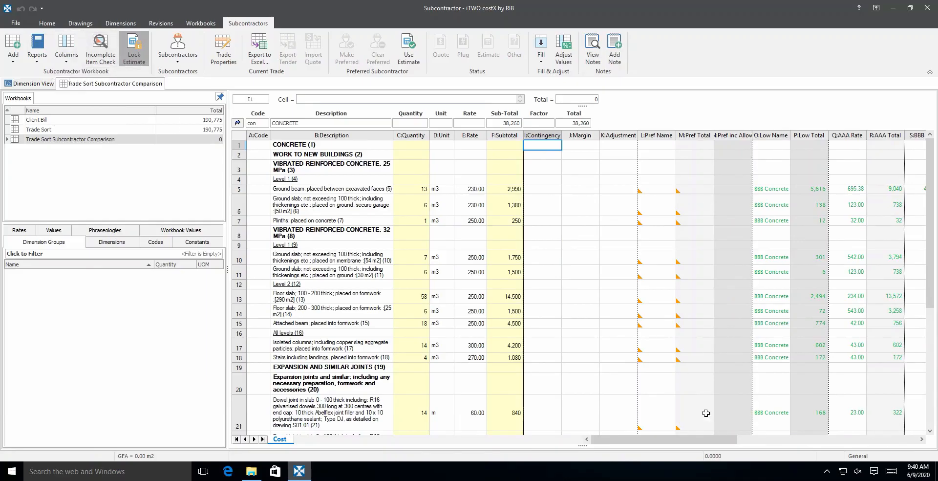
{"action": "left_click_drag", "start_coordinate": [679, 440], "coordinate": [709, 442]}
{"action": "scroll", "coordinate": [761, 219], "scroll_direction": "down", "scroll_amount": 4}
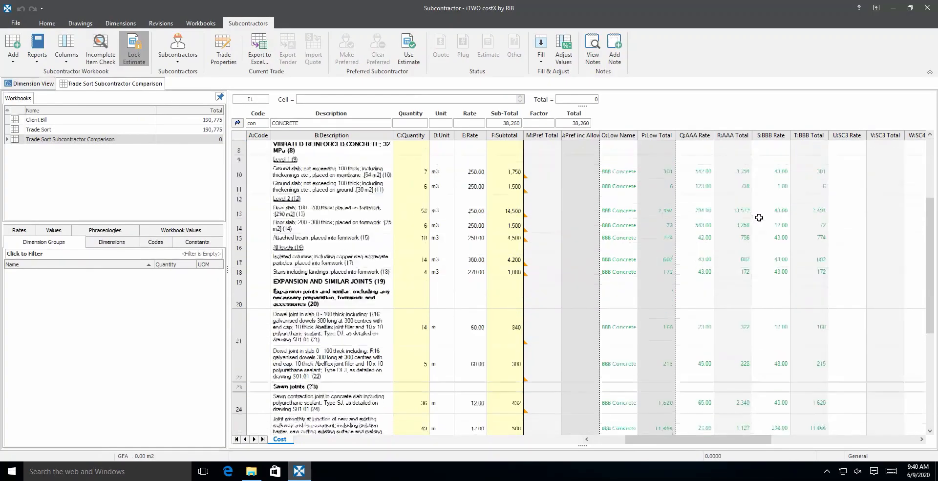
{"action": "scroll", "coordinate": [759, 217], "scroll_direction": "down", "scroll_amount": 1}
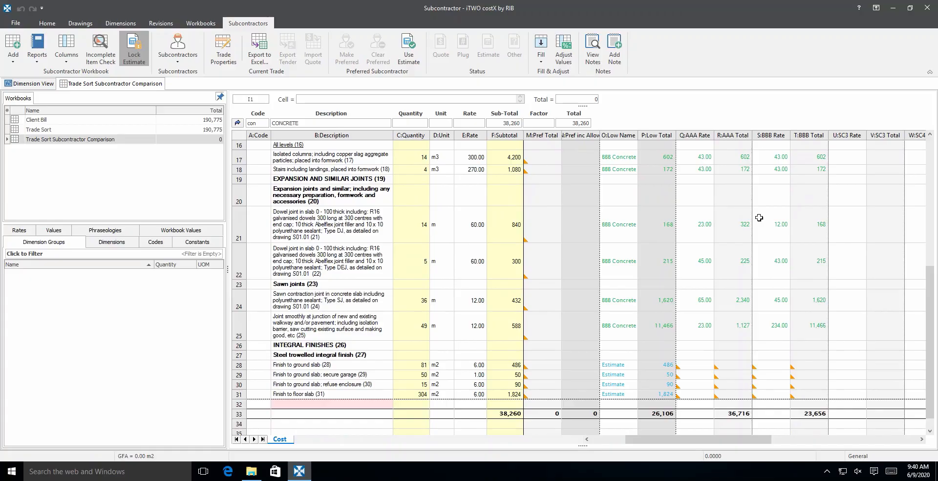
{"action": "scroll", "coordinate": [759, 218], "scroll_direction": "up", "scroll_amount": 1}
{"action": "scroll", "coordinate": [759, 218], "scroll_direction": "up", "scroll_amount": 2}
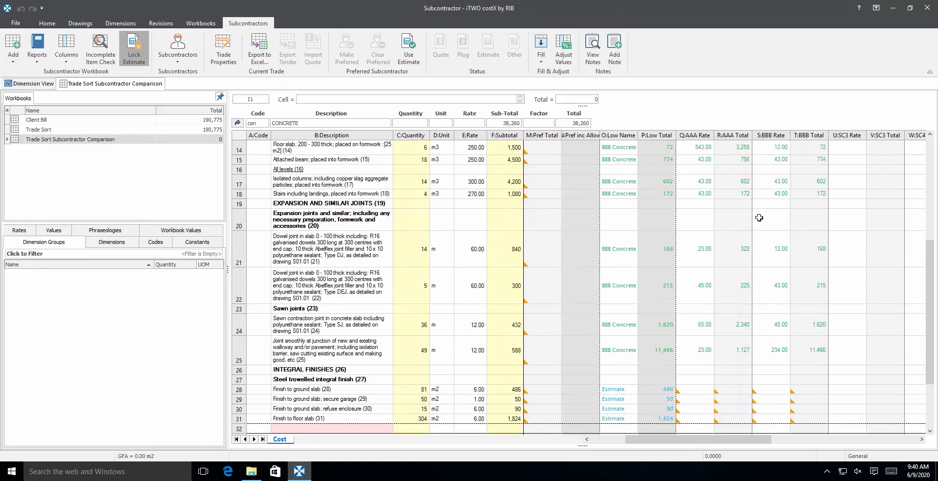
{"action": "scroll", "coordinate": [759, 218], "scroll_direction": "up", "scroll_amount": 4}
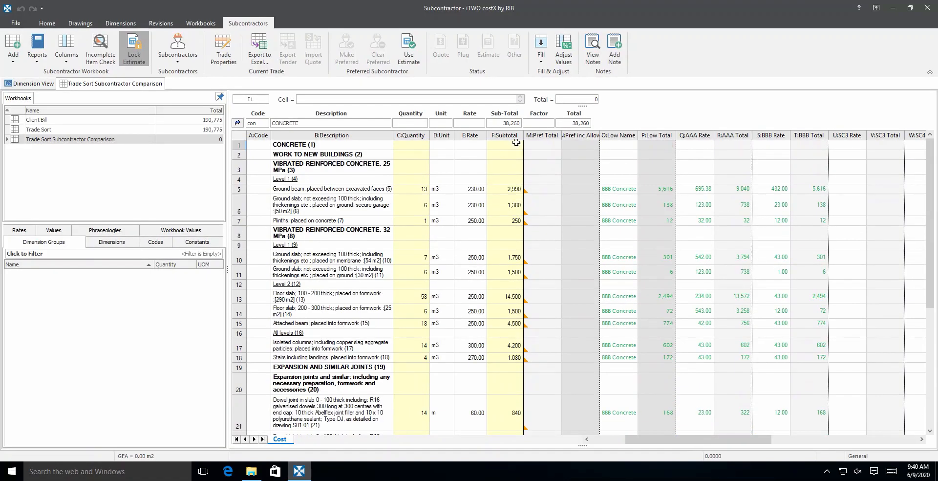
Turn off Single Preferred in the CONCRETE trade's properties and check the low name and low total of each item
{"action": "left_click", "coordinate": [224, 49]}
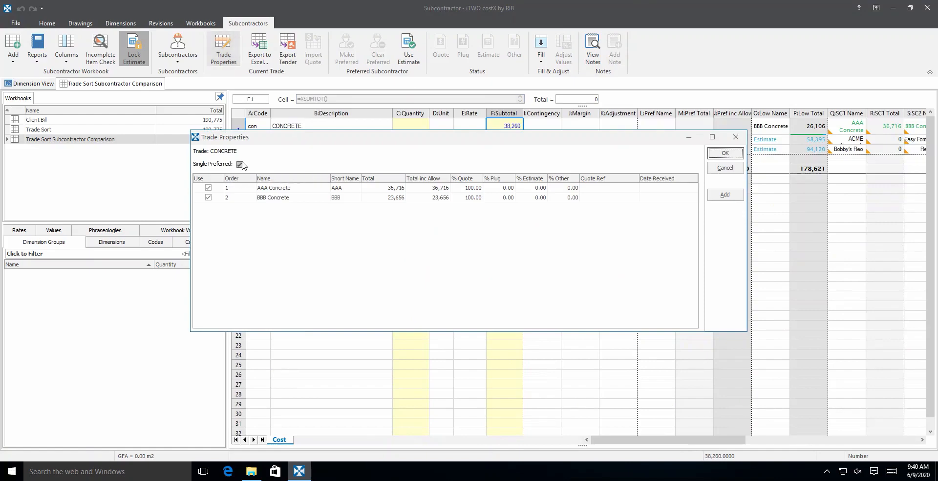
{"action": "left_click", "coordinate": [240, 164]}
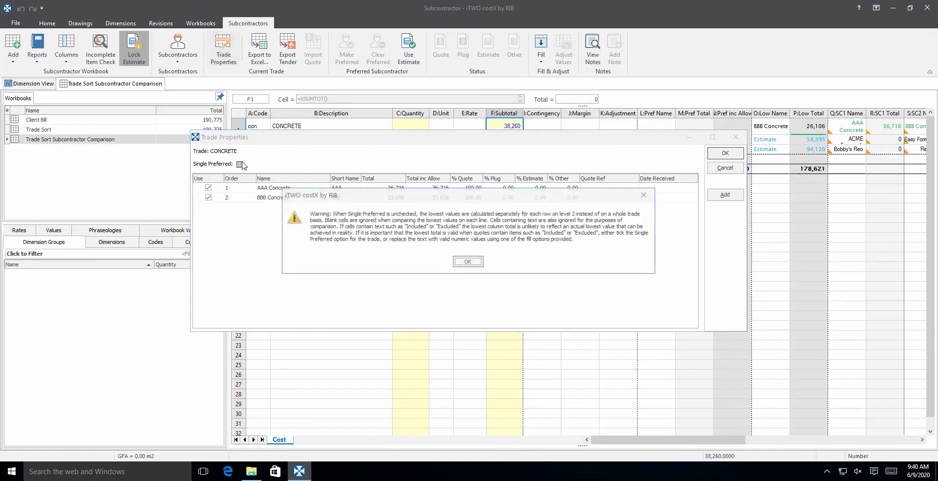
{"action": "left_click", "coordinate": [459, 261]}
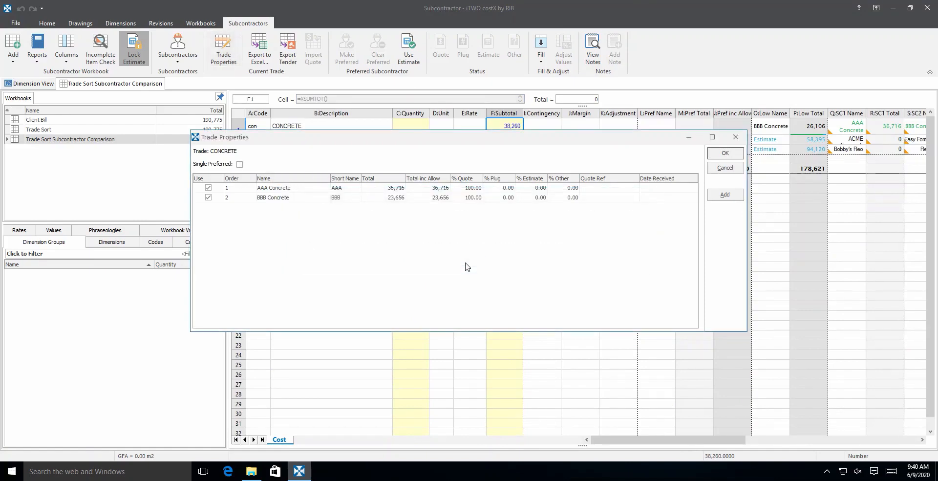
{"action": "left_click", "coordinate": [718, 154]}
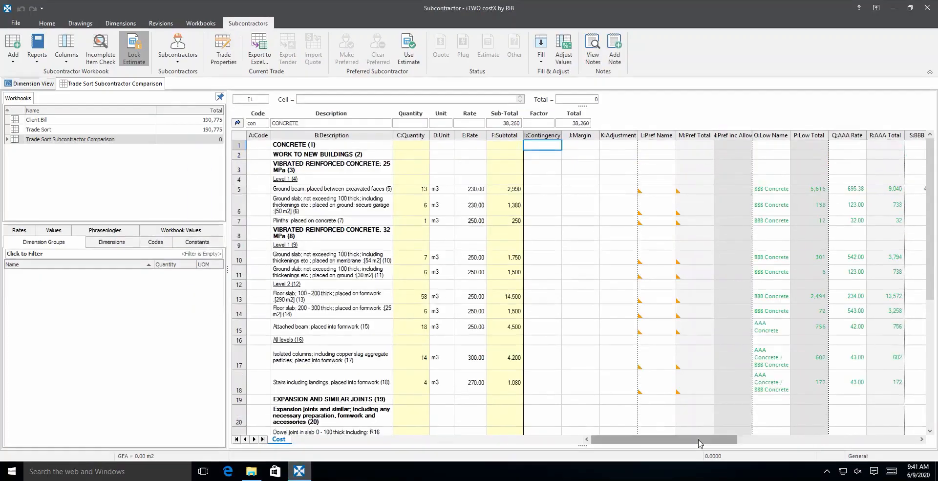
{"action": "left_click_drag", "start_coordinate": [699, 440], "coordinate": [707, 440]}
{"action": "mouse_move", "coordinate": [931, 203]}
{"action": "left_mouse_down"}
{"action": "mouse_move", "coordinate": [924, 333]}
{"action": "mouse_move", "coordinate": [923, 200]}
{"action": "left_mouse_up"}
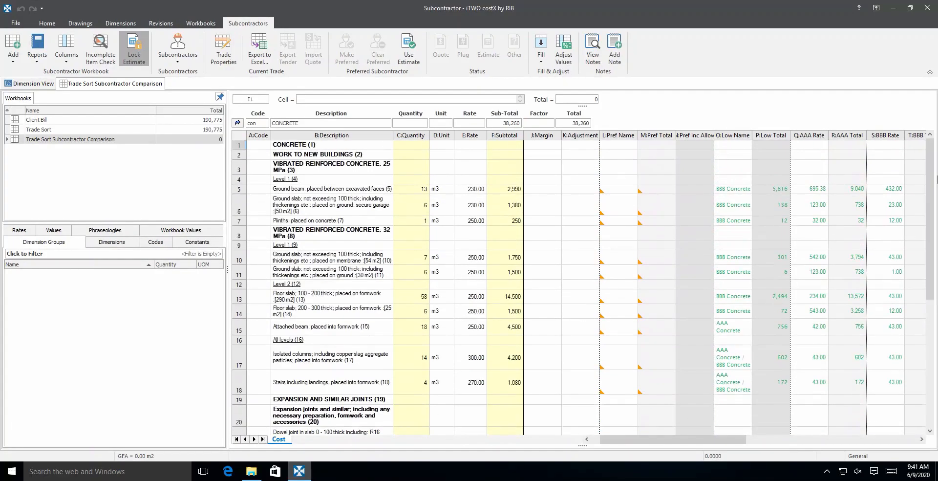
Turn Single Preferred back on in the CONCRETE trade's properties
{"action": "left_click", "coordinate": [223, 61]}
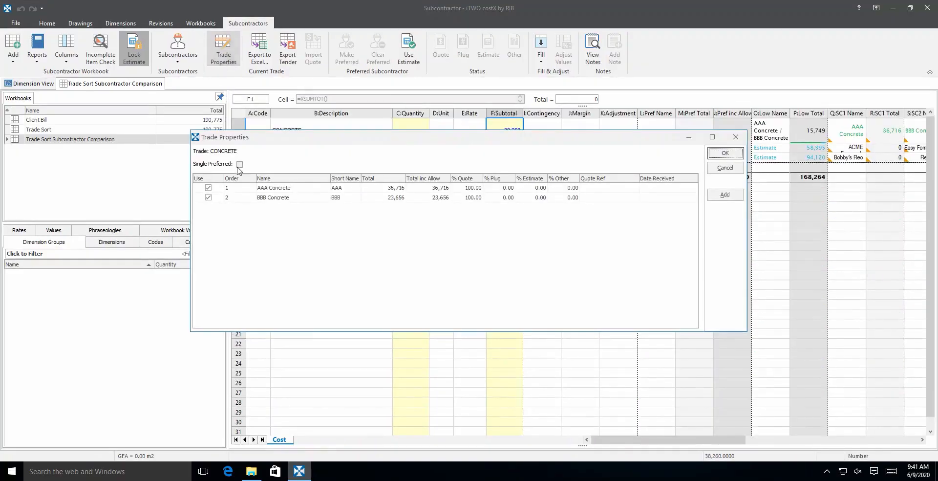
{"action": "left_click", "coordinate": [239, 165]}
{"action": "left_click", "coordinate": [726, 153]}
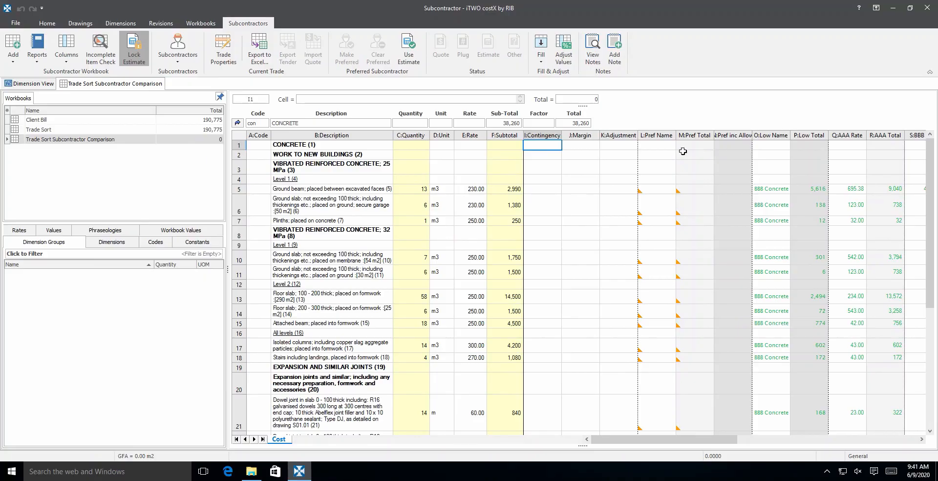
Clear the AAA rates of the four steel trowelled integral finish items, rows 28 to 31
{"action": "scroll", "coordinate": [683, 152], "scroll_direction": "down", "scroll_amount": 5}
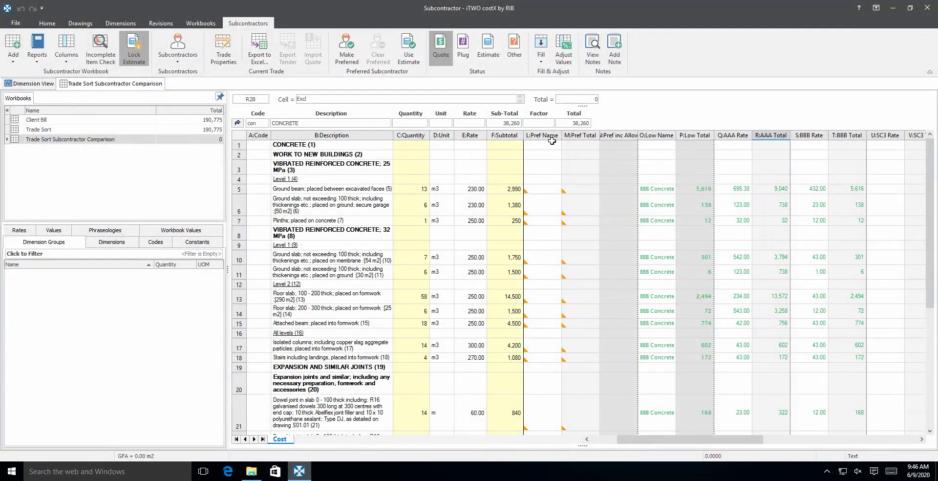
{"action": "left_click", "coordinate": [552, 142]}
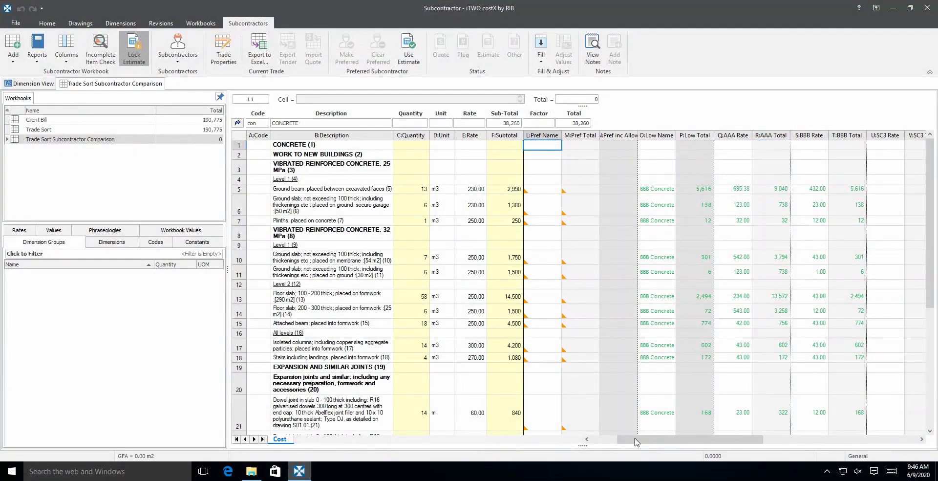
{"action": "left_click_drag", "start_coordinate": [638, 440], "coordinate": [647, 441]}
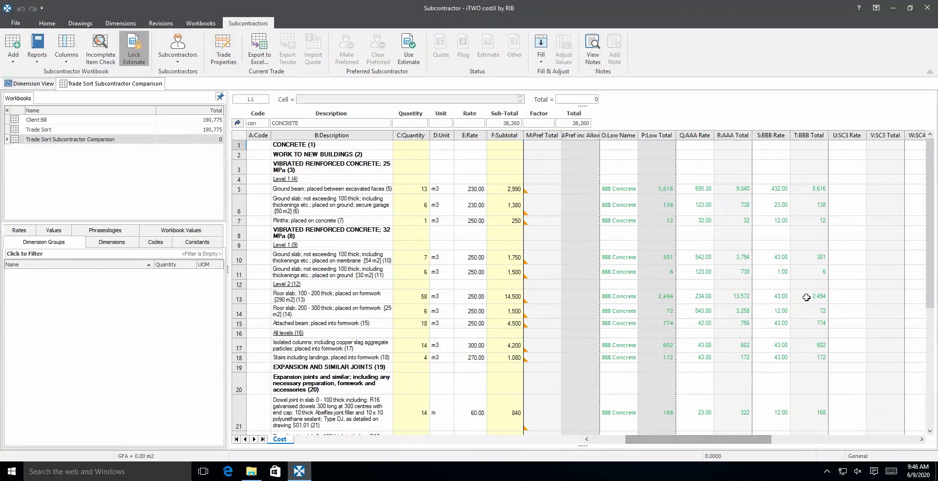
{"action": "scroll", "coordinate": [807, 296], "scroll_direction": "down", "scroll_amount": 4}
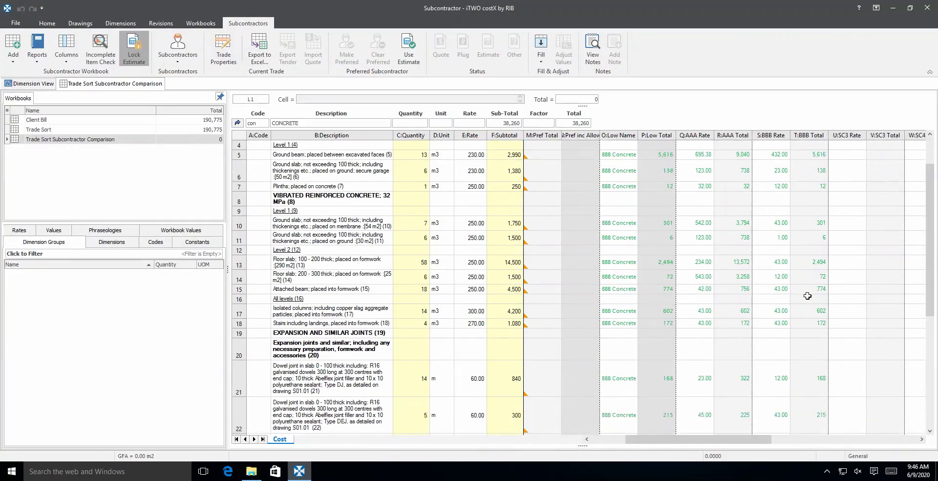
{"action": "scroll", "coordinate": [808, 296], "scroll_direction": "down", "scroll_amount": 6}
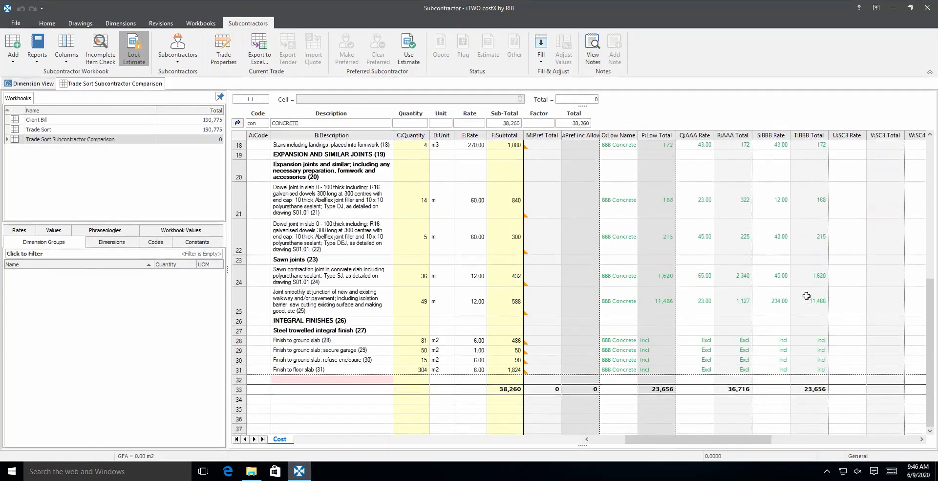
{"action": "left_click_drag", "start_coordinate": [704, 263], "coordinate": [701, 289]}
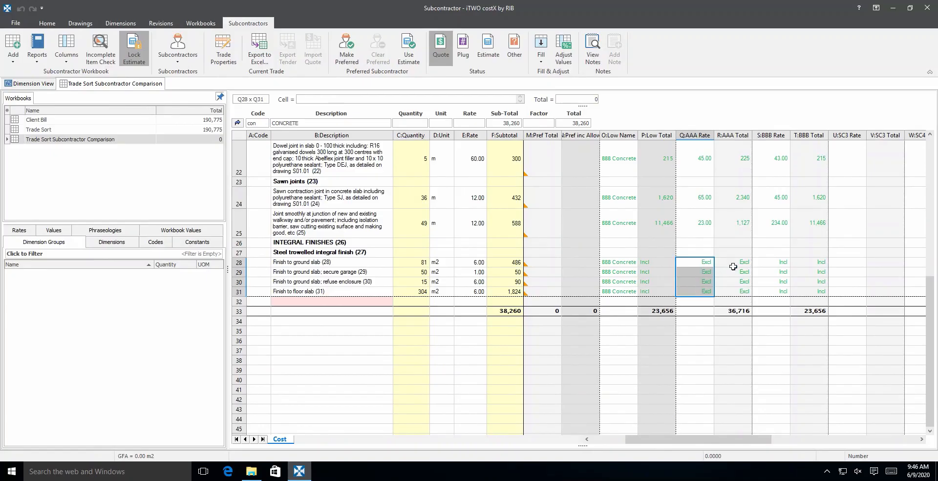
{"action": "key", "text": "Delete"}
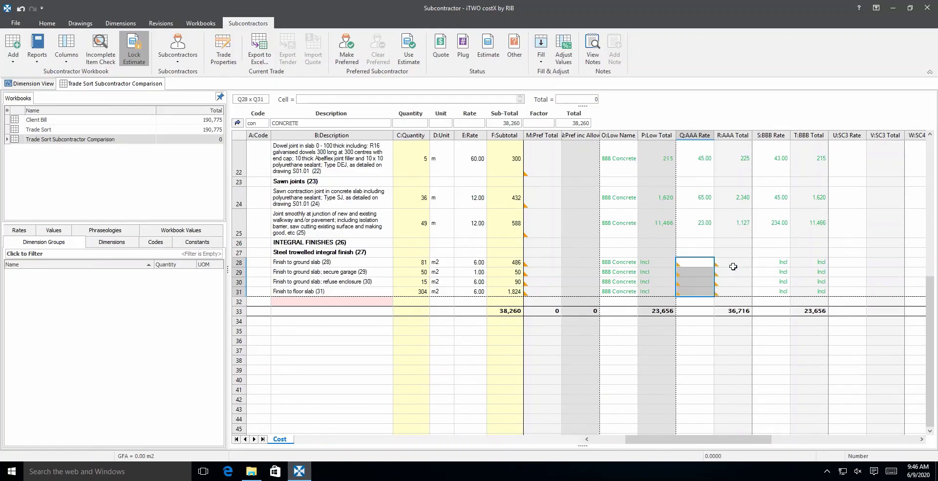
Fill the empty AAA rates of the four integral finish items from the estimate
{"action": "left_click", "coordinate": [541, 54]}
{"action": "left_click", "coordinate": [540, 61]}
{"action": "left_click", "coordinate": [541, 63]}
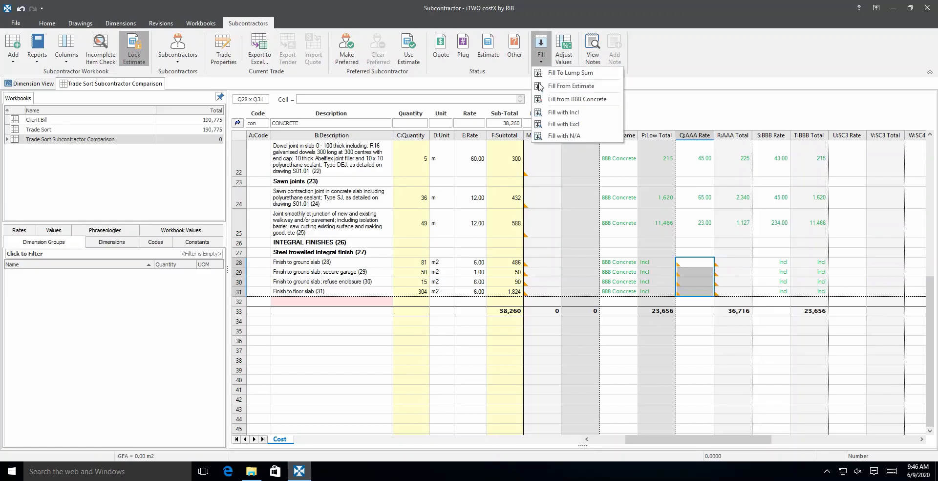
{"action": "left_click", "coordinate": [604, 87]}
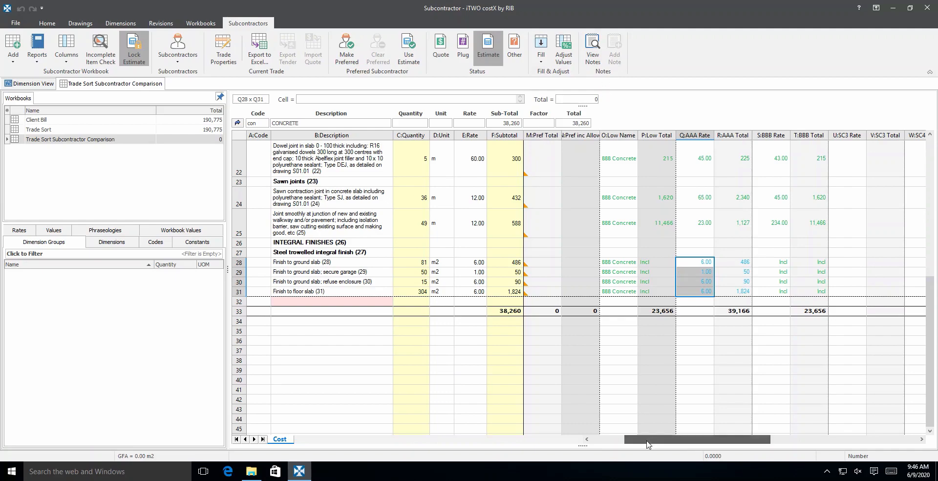
Make BBB Concrete the preferred subcontractor for the CONCRETE trade and return to the trade level
{"action": "left_click_drag", "start_coordinate": [648, 444], "coordinate": [623, 444]}
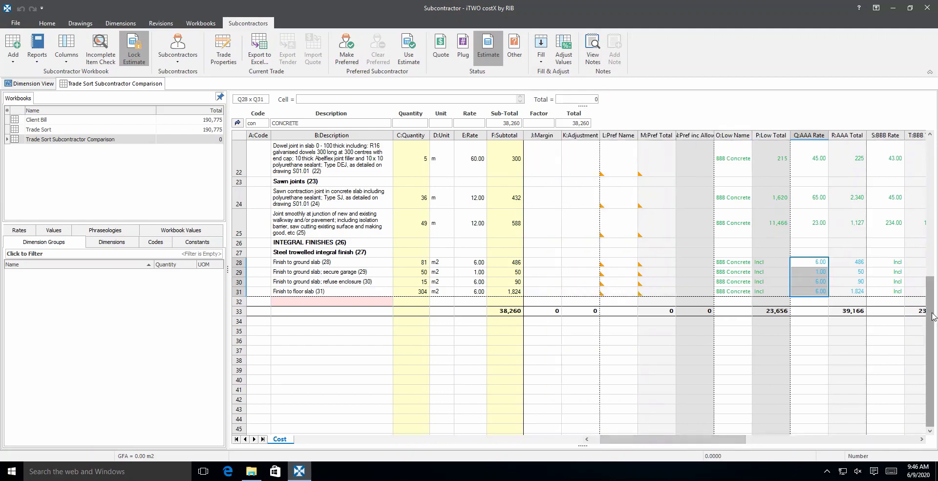
{"action": "left_click_drag", "start_coordinate": [934, 317], "coordinate": [933, 167]}
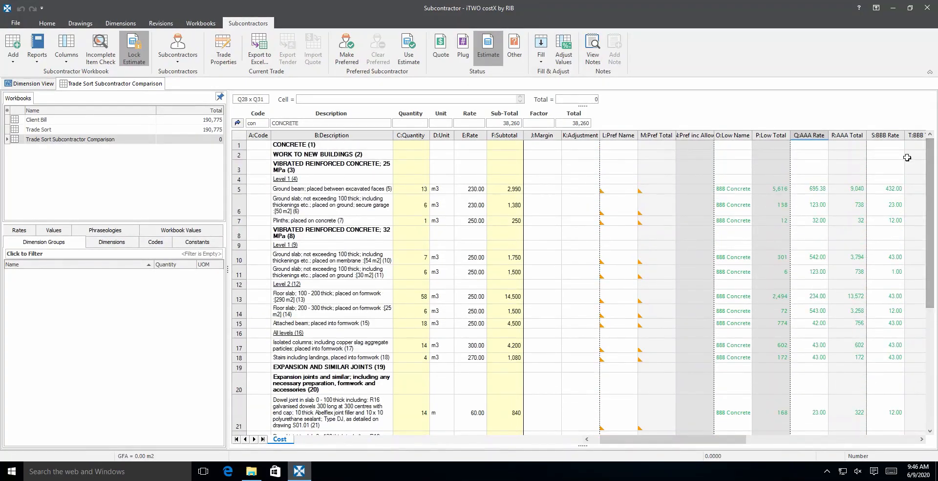
{"action": "left_click", "coordinate": [890, 188]}
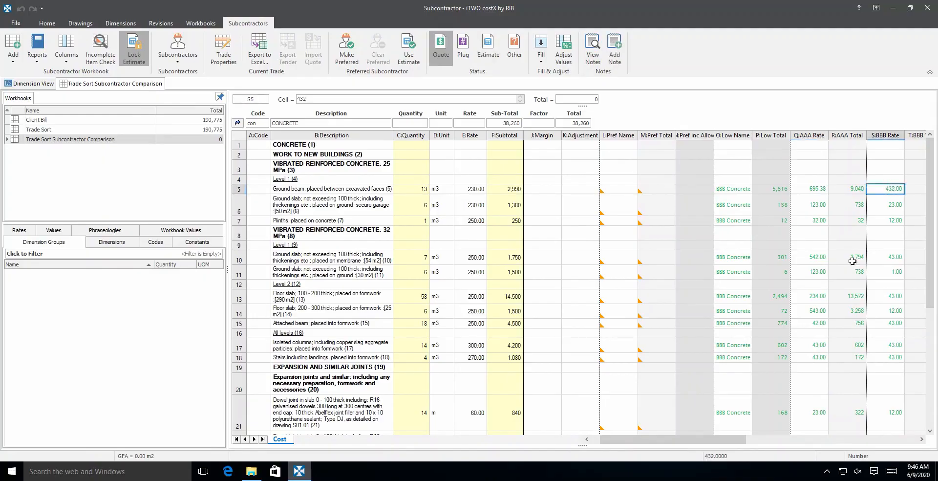
{"action": "left_click_drag", "start_coordinate": [715, 444], "coordinate": [720, 443]}
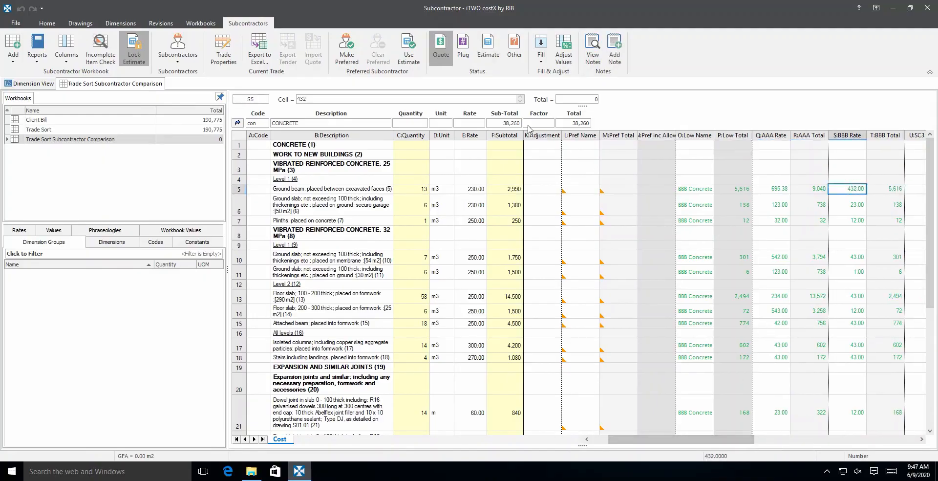
{"action": "left_click", "coordinate": [342, 58]}
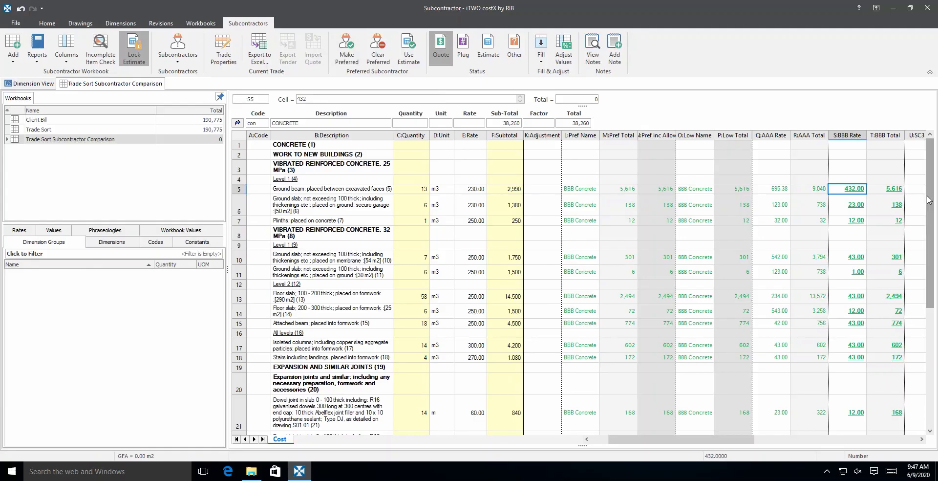
{"action": "mouse_move", "coordinate": [929, 199]}
{"action": "left_mouse_down"}
{"action": "mouse_move", "coordinate": [912, 351]}
{"action": "mouse_move", "coordinate": [930, 312]}
{"action": "mouse_move", "coordinate": [937, 185]}
{"action": "left_mouse_up"}
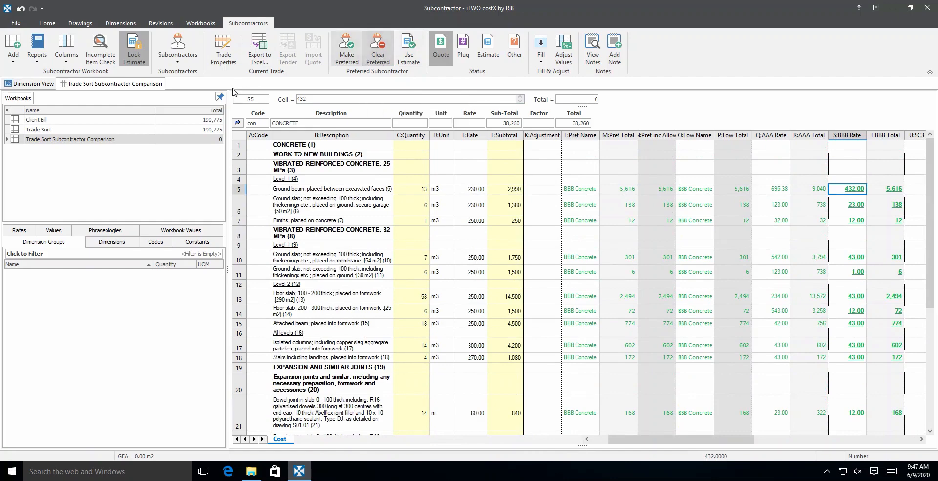
{"action": "left_click", "coordinate": [237, 122]}
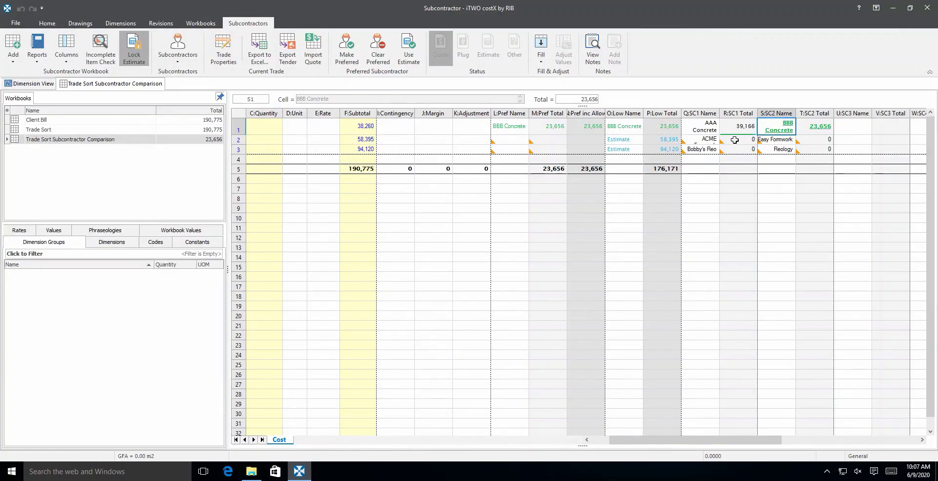
Fill ACME's formwork quote to a lump sum with a final total of 55,000
{"action": "left_click", "coordinate": [735, 140]}
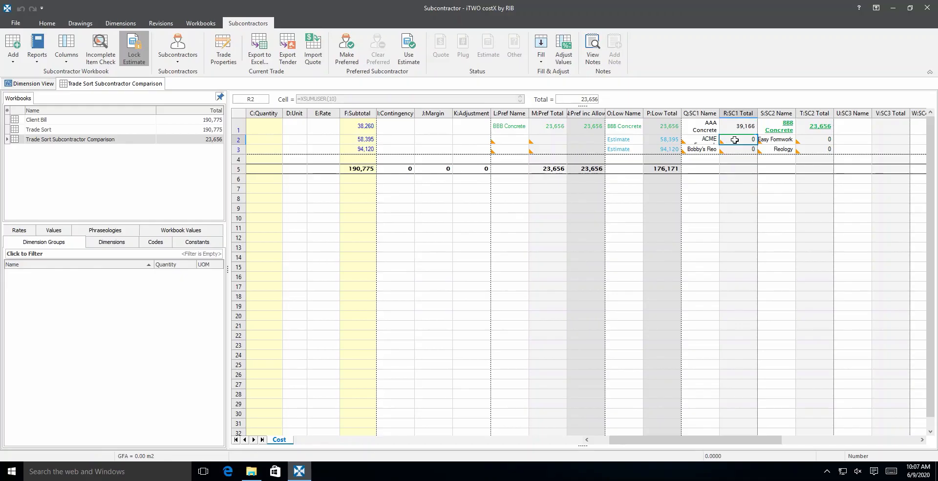
{"action": "left_click", "coordinate": [540, 63]}
{"action": "left_click", "coordinate": [540, 74]}
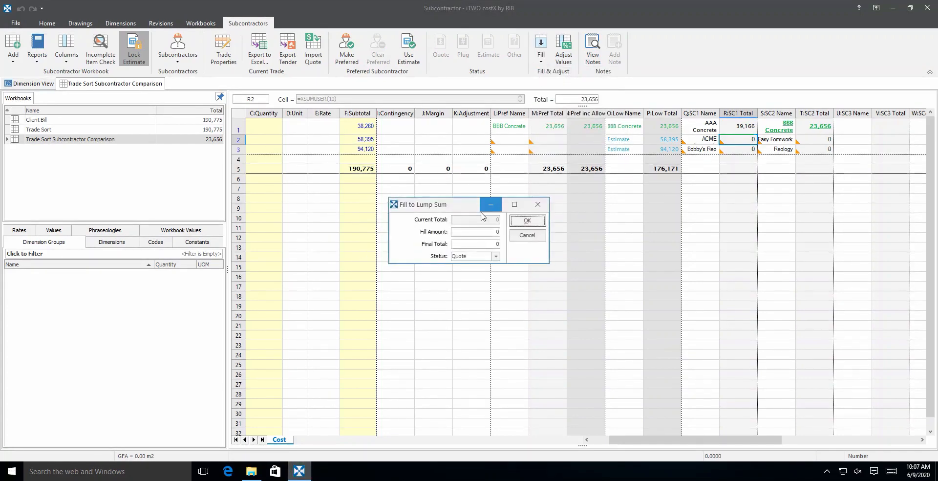
{"action": "left_click", "coordinate": [485, 243]}
{"action": "type", "text": "5,5000"}
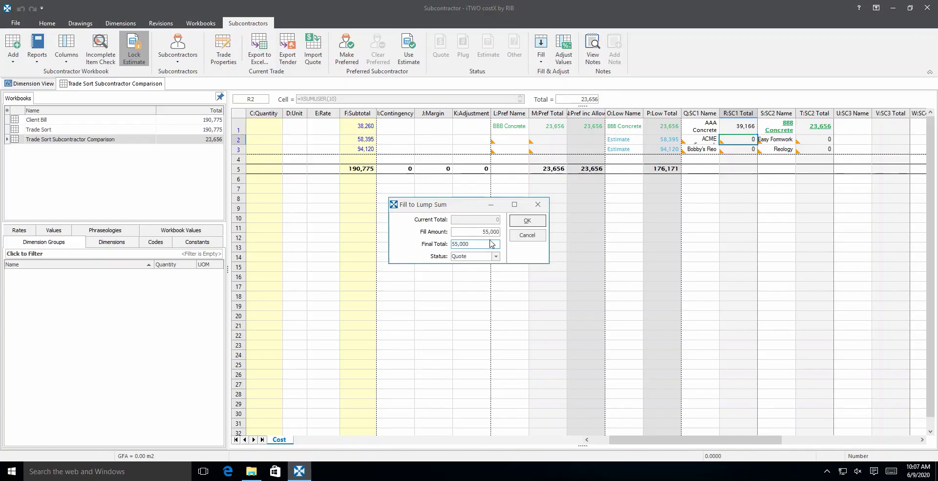
{"action": "left_click", "coordinate": [518, 223]}
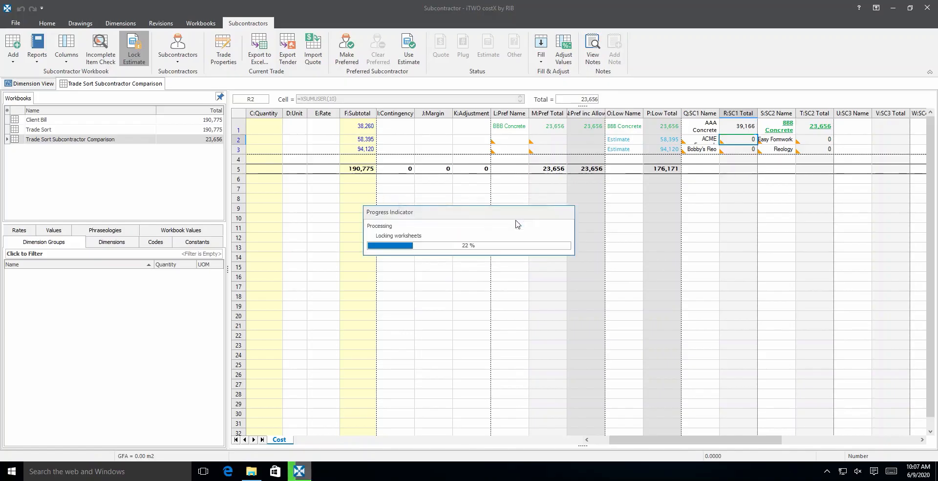
Open the FORMWORK trade's item breakdown and examine the ACME and EASY rates and totals
{"action": "double_click", "coordinate": [734, 141]}
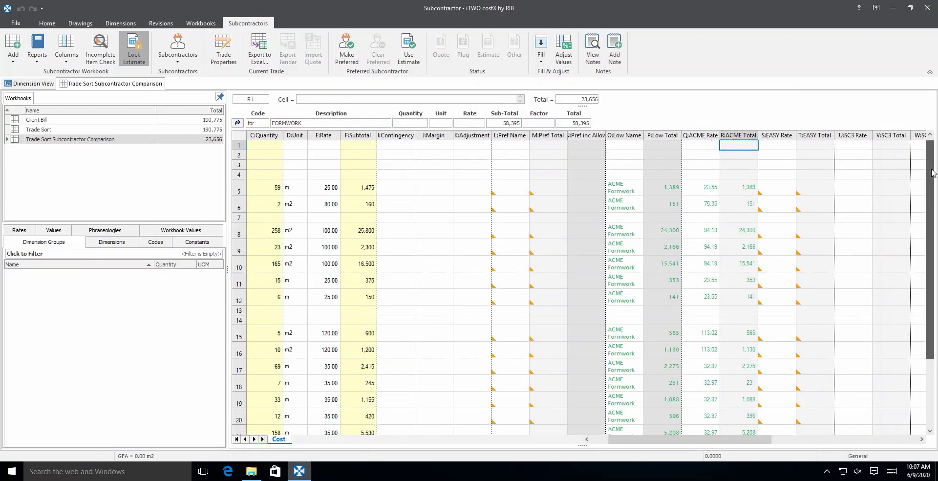
{"action": "left_click_drag", "start_coordinate": [932, 168], "coordinate": [934, 239]}
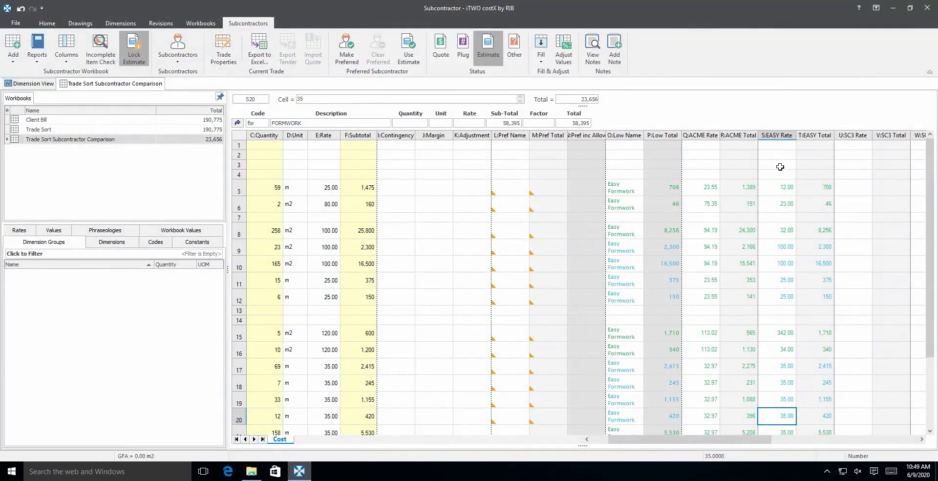
{"action": "left_click", "coordinate": [780, 166]}
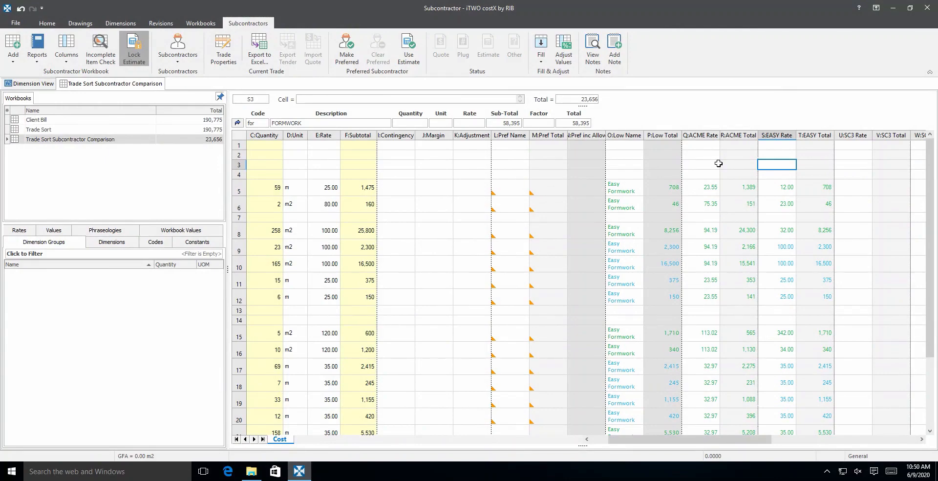
Mark the EASY rates in rows 5 to 8, 15 to 16 and 21 to 22 as Plug values
{"action": "left_click", "coordinate": [694, 190]}
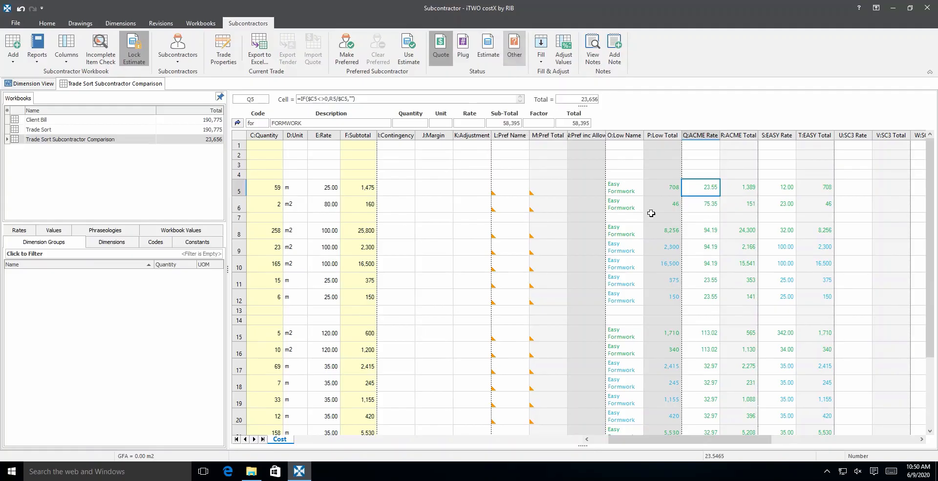
{"action": "left_click_drag", "start_coordinate": [770, 191], "coordinate": [773, 230]}
{"action": "left_click", "coordinate": [463, 49]}
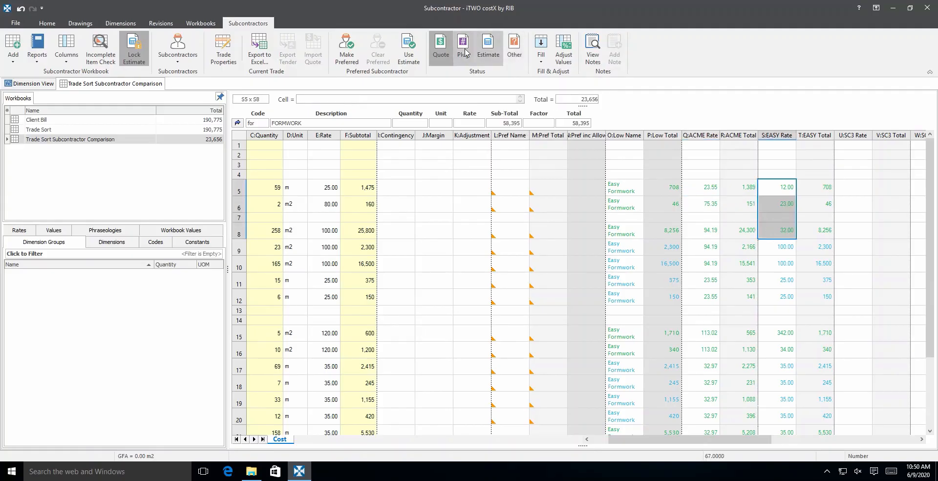
{"action": "left_click", "coordinate": [782, 333]}
{"action": "left_click", "coordinate": [782, 280]}
{"action": "scroll", "coordinate": [782, 287], "scroll_direction": "down", "scroll_amount": 3}
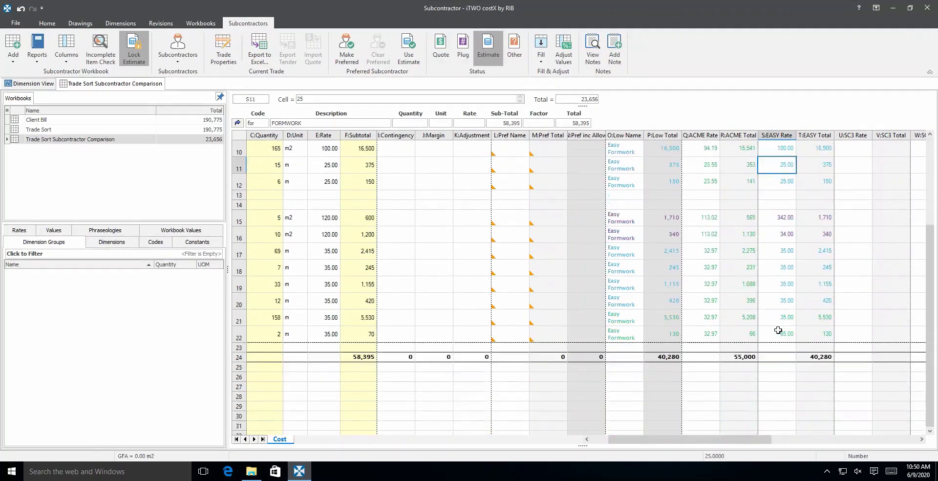
{"action": "left_click_drag", "start_coordinate": [781, 318], "coordinate": [781, 332]}
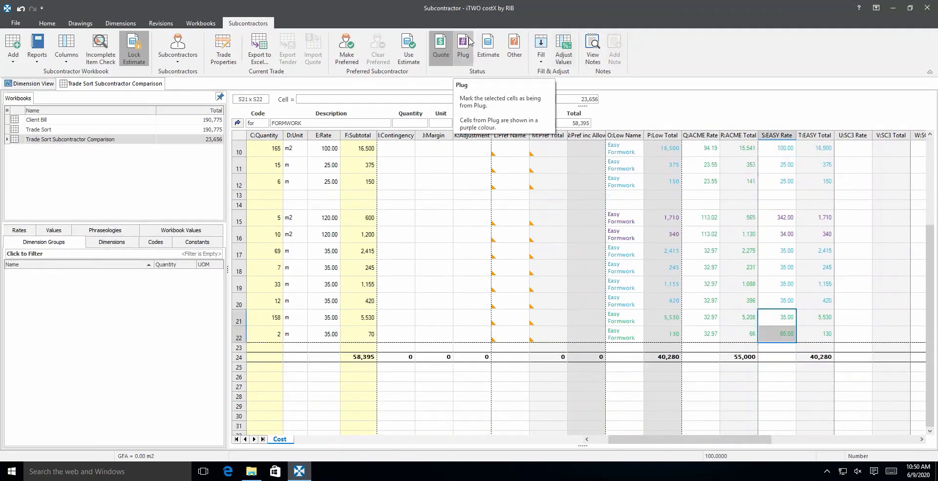
{"action": "left_click", "coordinate": [464, 44]}
{"action": "left_click", "coordinate": [739, 267]}
{"action": "scroll", "coordinate": [531, 193], "scroll_direction": "up", "scroll_amount": 1}
{"action": "scroll", "coordinate": [465, 175], "scroll_direction": "up", "scroll_amount": 1}
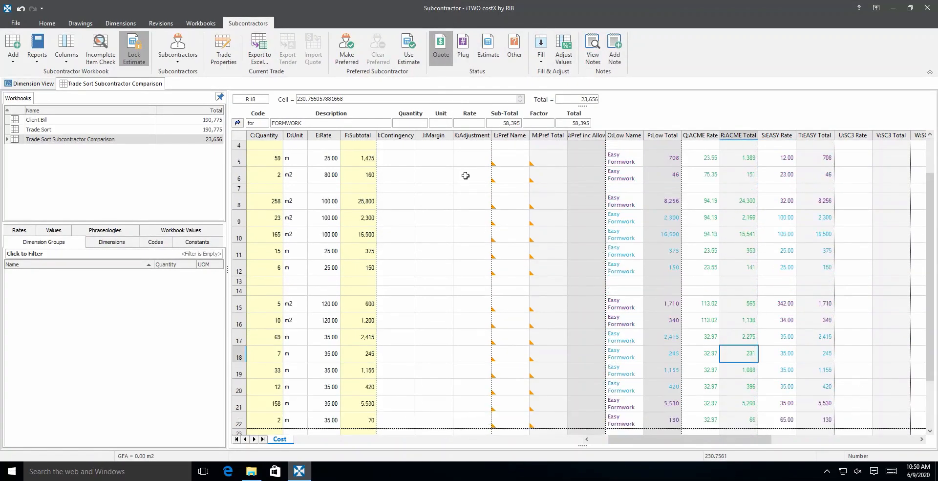
Return to the trade level and examine Easy Formwork's total for the FORMWORK trade
{"action": "left_click", "coordinate": [238, 123]}
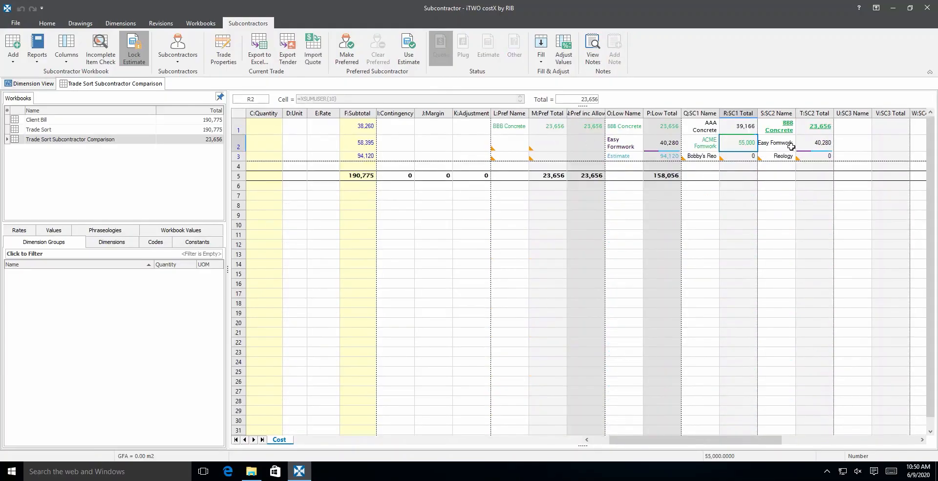
{"action": "left_click", "coordinate": [789, 144]}
{"action": "left_click", "coordinate": [813, 144]}
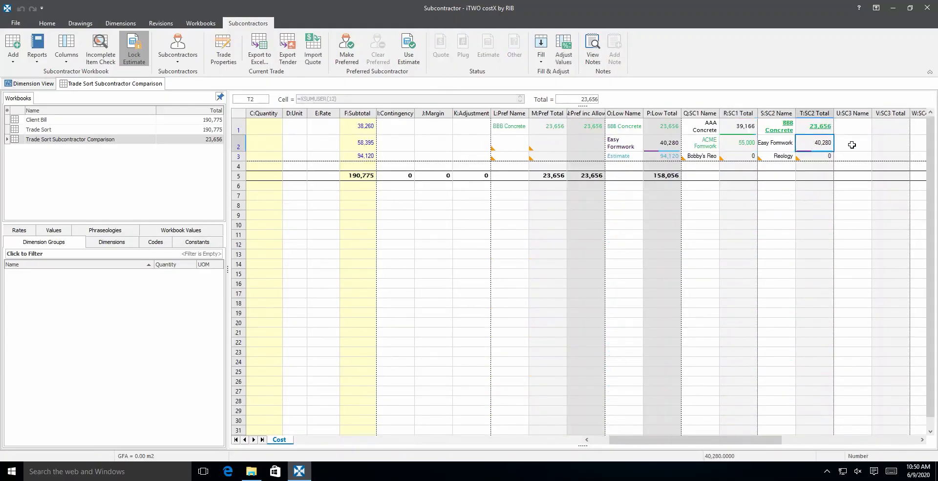
{"action": "left_click", "coordinate": [853, 145]}
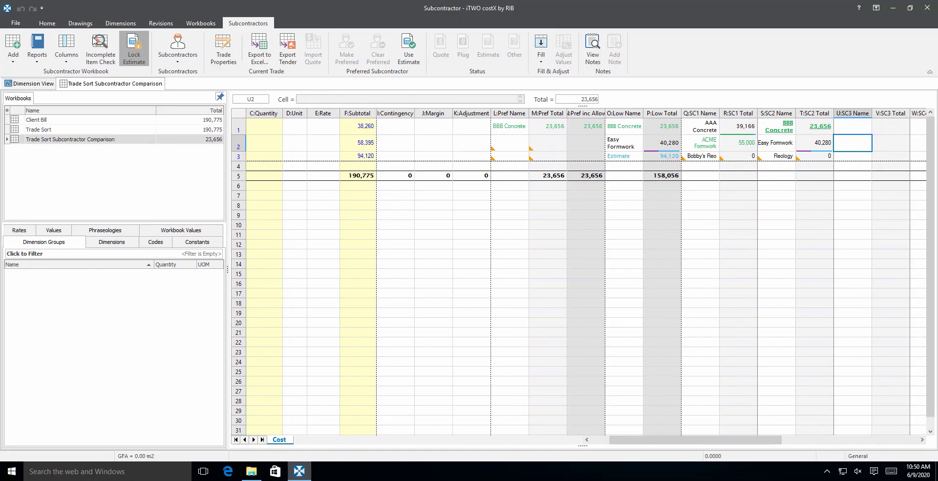
Browse the available subcontractor comparison, summary and trade reports without generating one, and close the report list
{"action": "left_click", "coordinate": [45, 42]}
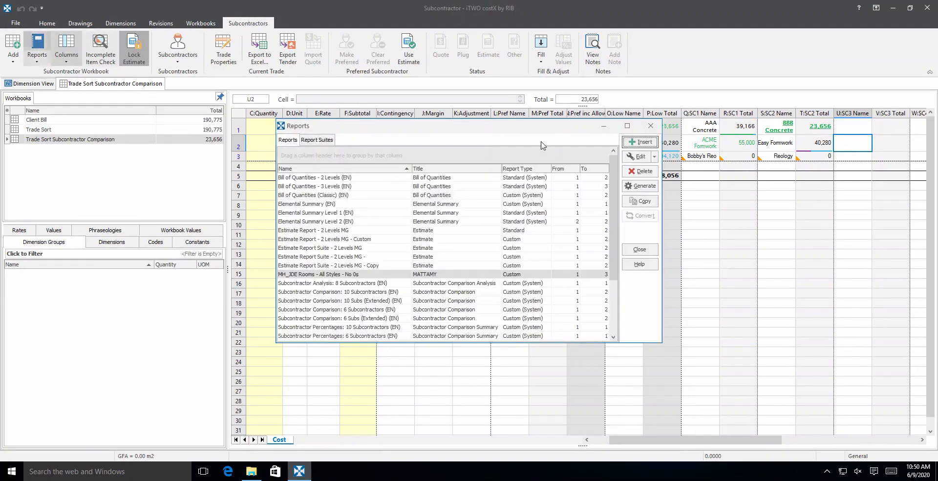
{"action": "left_click_drag", "start_coordinate": [615, 206], "coordinate": [619, 269]}
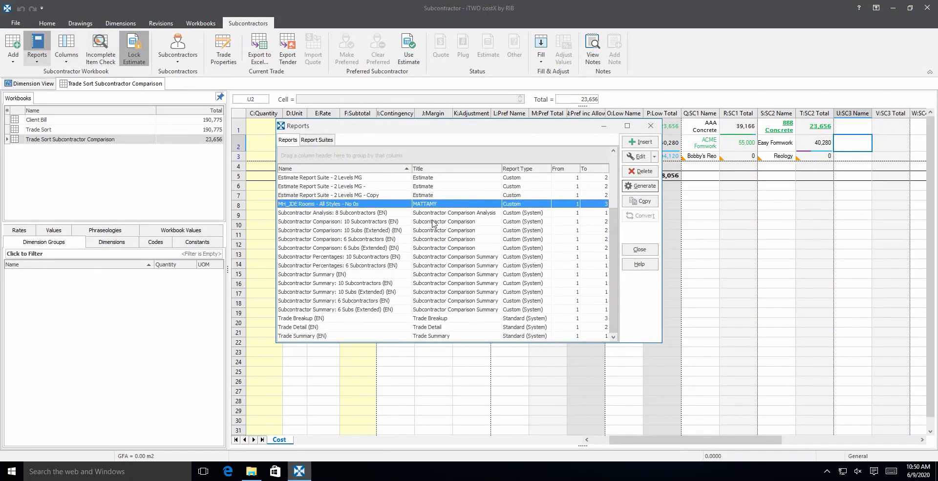
{"action": "left_click", "coordinate": [640, 249]}
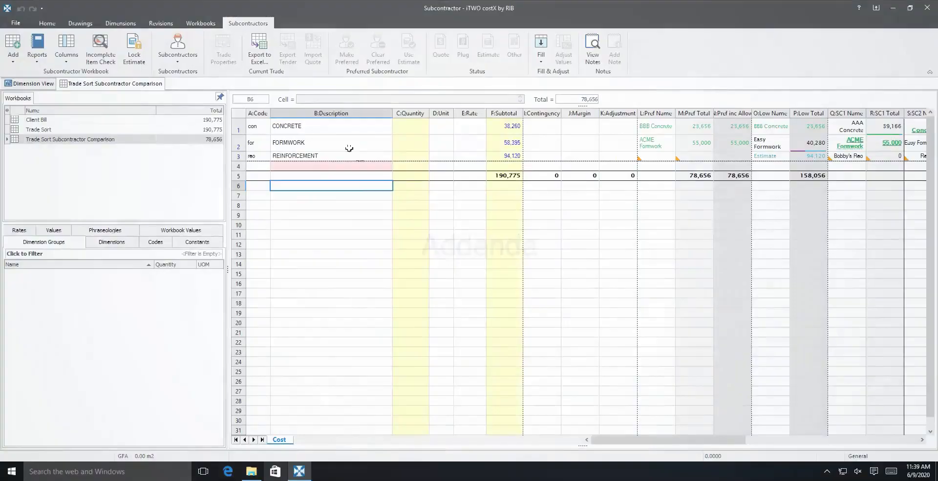
Open the FORMWORK trade's item breakdown and enter the heading ADDENDUM NO. 1 in row 23 below the last item
{"action": "left_click", "coordinate": [342, 143]}
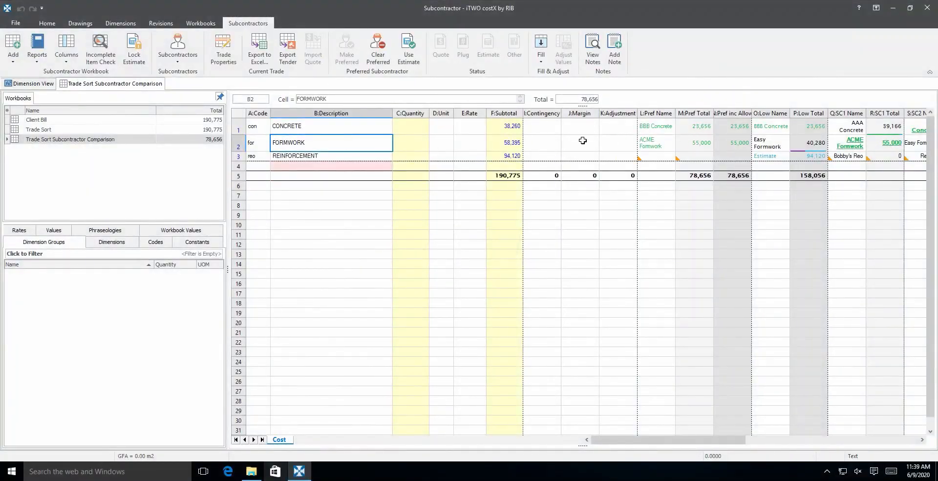
{"action": "double_click", "coordinate": [518, 141]}
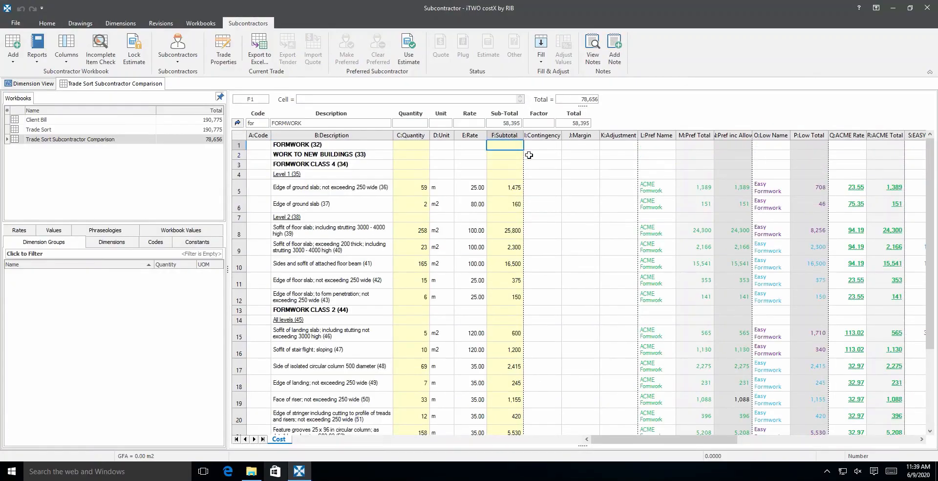
{"action": "left_click", "coordinate": [524, 157]}
{"action": "scroll", "coordinate": [524, 156], "scroll_direction": "down", "scroll_amount": 3}
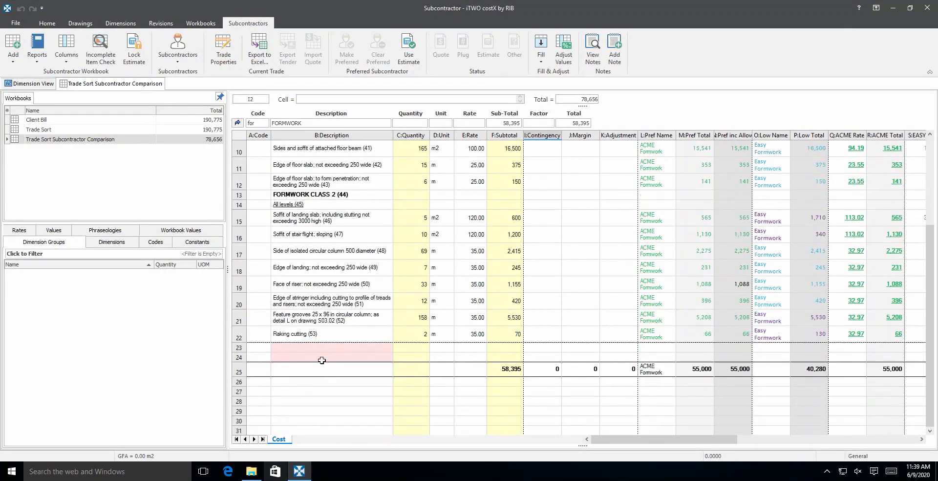
{"action": "left_click", "coordinate": [296, 351]}
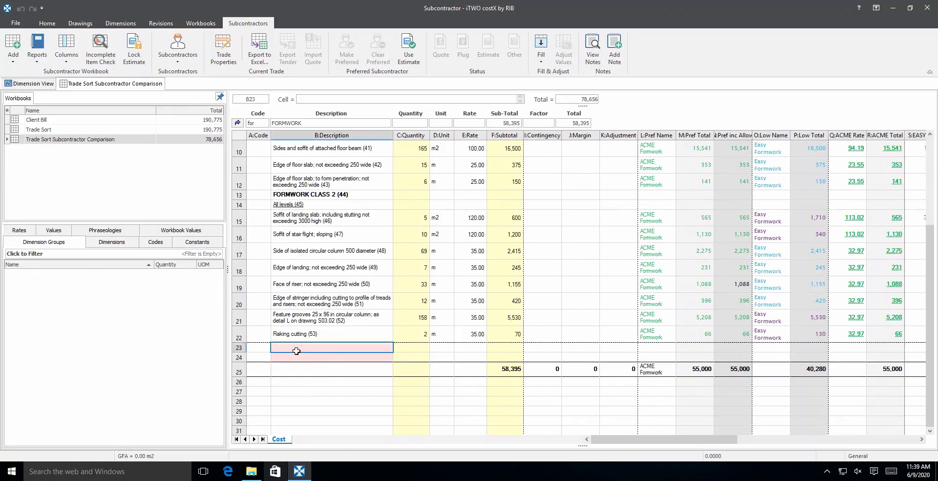
{"action": "type", "text": "ADDENDUM NO. 1"}
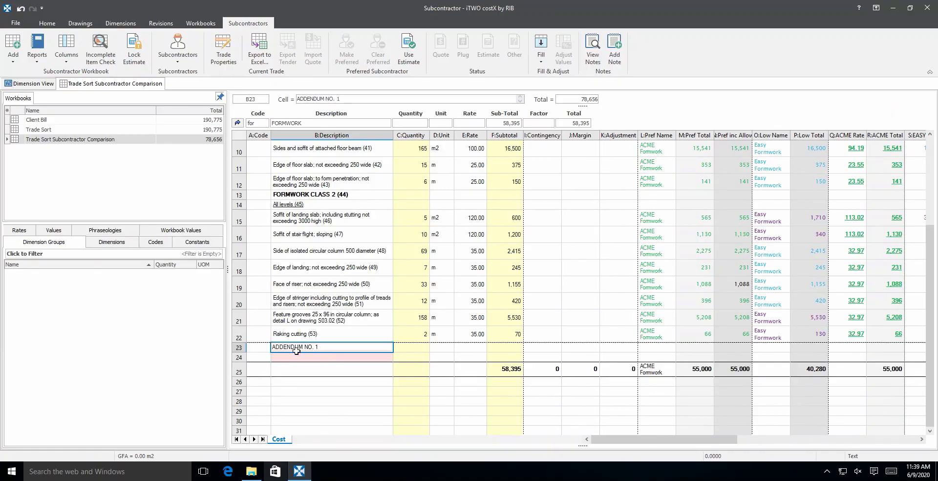
{"action": "key", "text": "Return"}
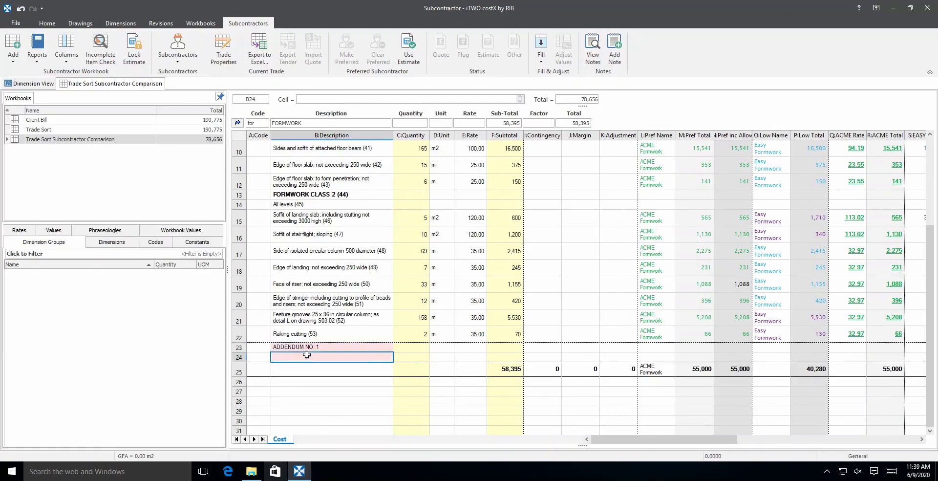
Insert two more blank rows below the ADDENDUM NO. 1 heading
{"action": "right_click", "coordinate": [302, 355]}
{"action": "left_click", "coordinate": [355, 123]}
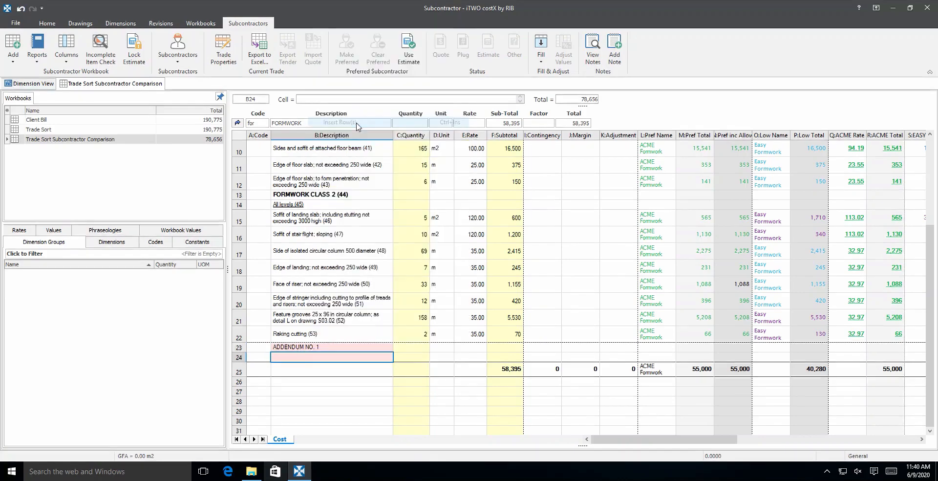
{"action": "right_click", "coordinate": [329, 357]}
{"action": "left_click", "coordinate": [354, 122]}
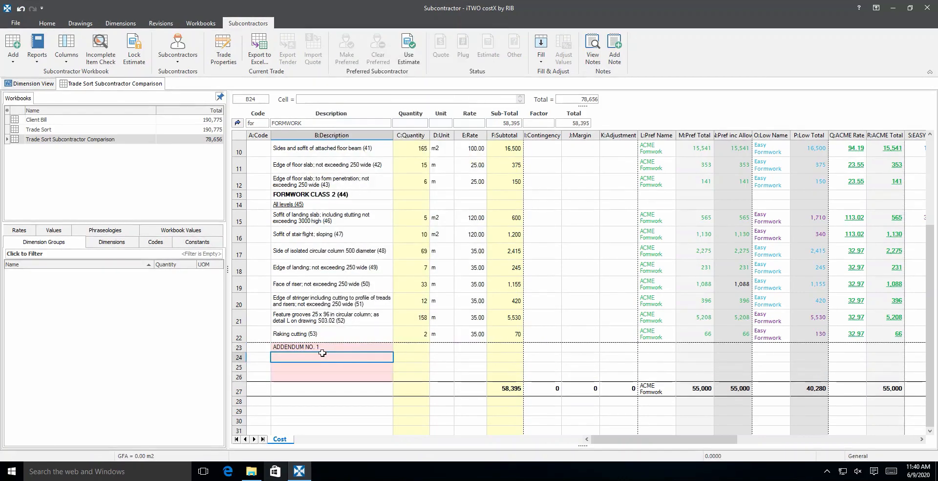
Copy the FORMWORK CLASS 4 (34) heading into row 24 under the addendum heading
{"action": "left_click", "coordinate": [342, 194]}
{"action": "scroll", "coordinate": [342, 191], "scroll_direction": "up", "scroll_amount": 3}
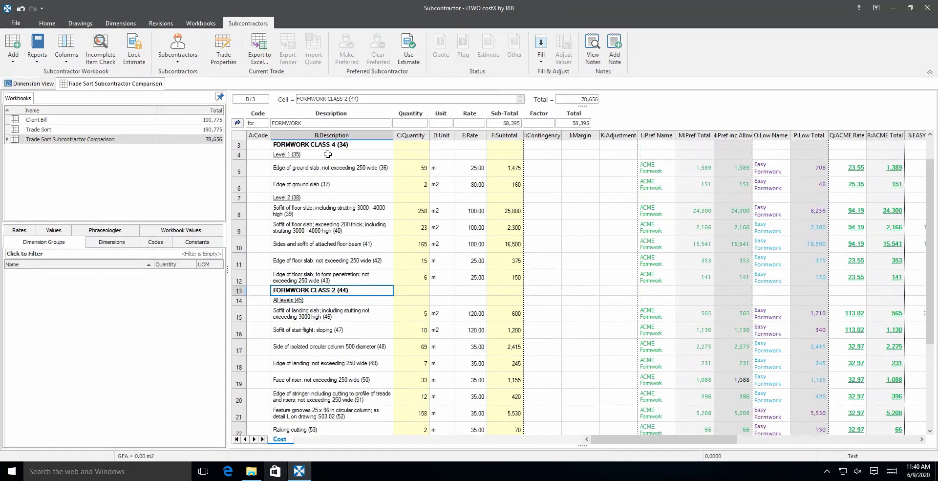
{"action": "scroll", "coordinate": [327, 154], "scroll_direction": "up", "scroll_amount": 1}
{"action": "left_click", "coordinate": [326, 164]}
{"action": "scroll", "coordinate": [326, 165], "scroll_direction": "down", "scroll_amount": 3}
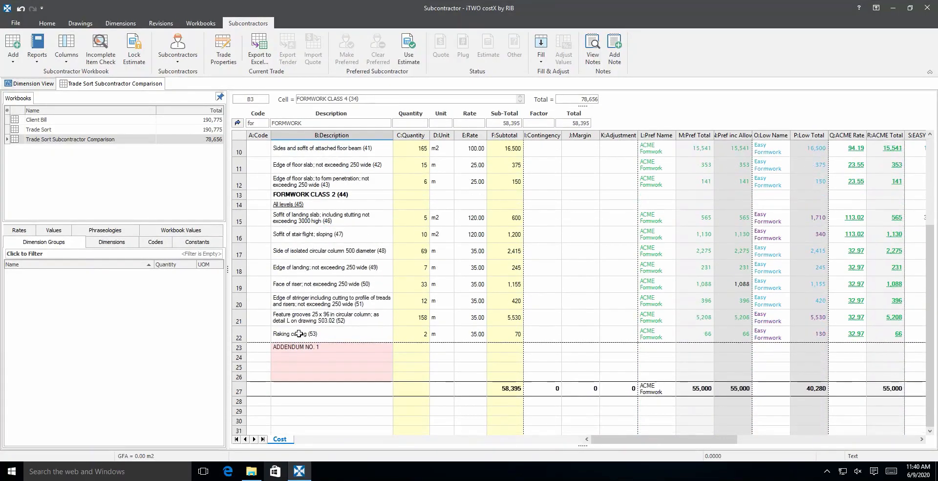
{"action": "left_click", "coordinate": [301, 358]}
{"action": "type", "text": "FORMWORK CLASS 4 (34)"}
Copy the Level 2 heading and its first floor slab soffit description into rows 25 and 26, with four blank rows added beneath
{"action": "scroll", "coordinate": [344, 172], "scroll_direction": "up", "scroll_amount": 2}
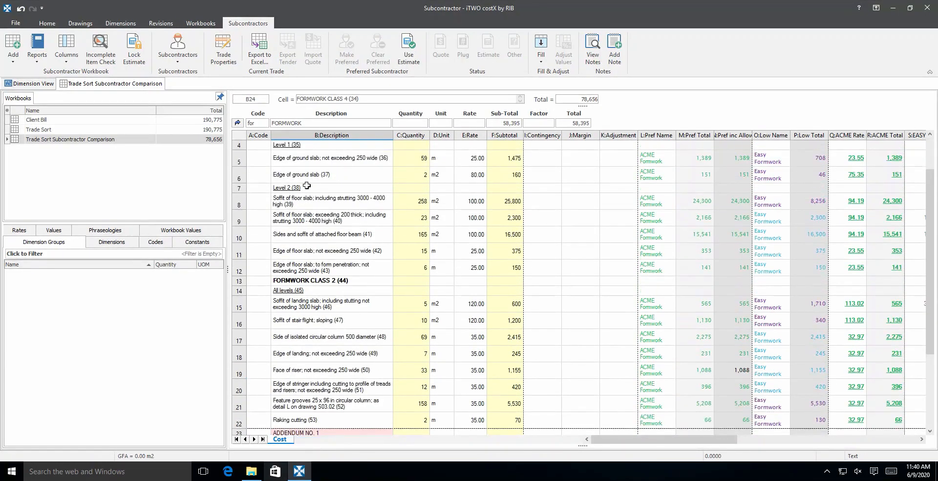
{"action": "left_click_drag", "start_coordinate": [307, 185], "coordinate": [307, 197]}
{"action": "scroll", "coordinate": [307, 197], "scroll_direction": "down", "scroll_amount": 2}
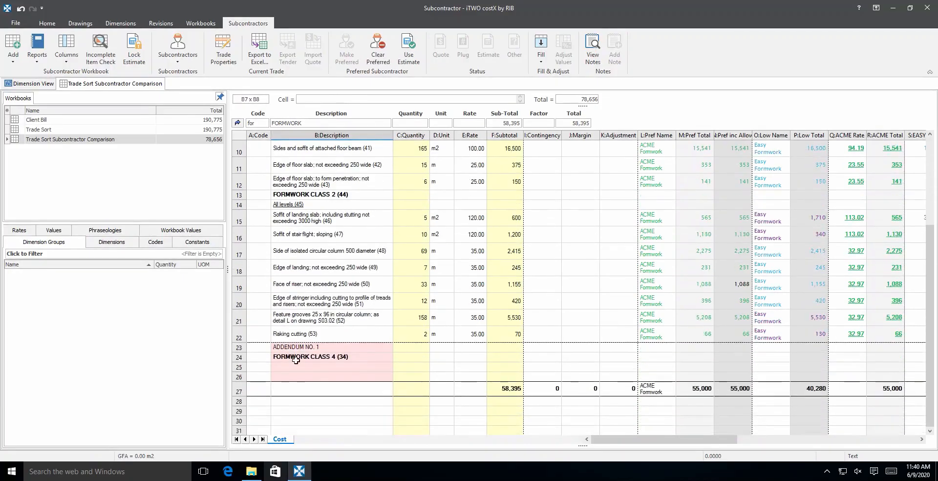
{"action": "right_click", "coordinate": [296, 370]}
{"action": "left_click", "coordinate": [332, 137]}
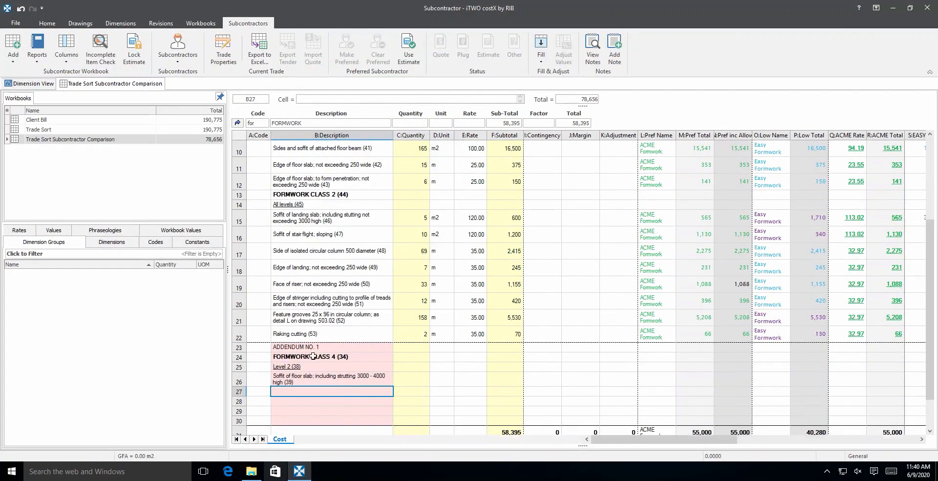
Duplicate the addendum's class, level and soffit descriptions into rows 27 to 29 and rename the copied heading FORMWORK CLASS 3 (34)
{"action": "left_click_drag", "start_coordinate": [313, 356], "coordinate": [311, 378]}
{"action": "key", "text": "ctrl+c"}
{"action": "left_click", "coordinate": [310, 389]}
{"action": "key", "text": "ctrl+v"}
{"action": "double_click", "coordinate": [336, 391]}
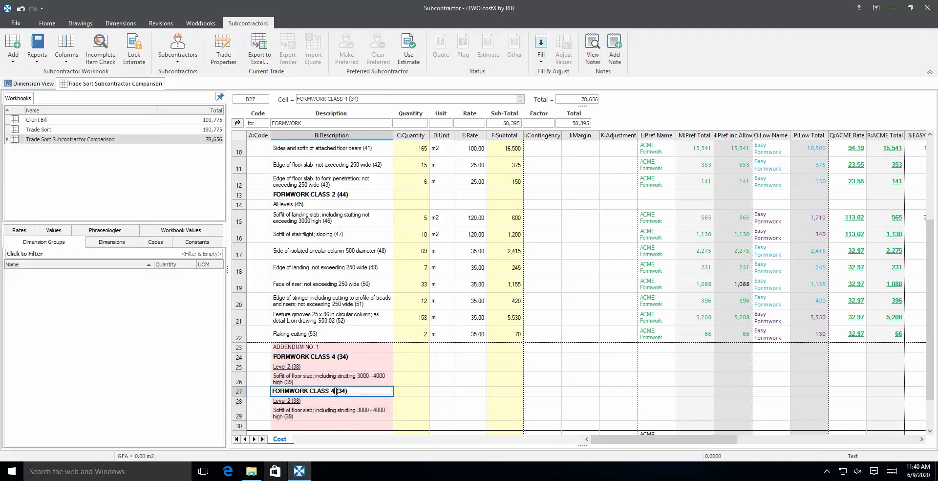
{"action": "key", "text": "BackSpace"}
{"action": "type", "text": "3"}
{"action": "key", "text": "Return"}
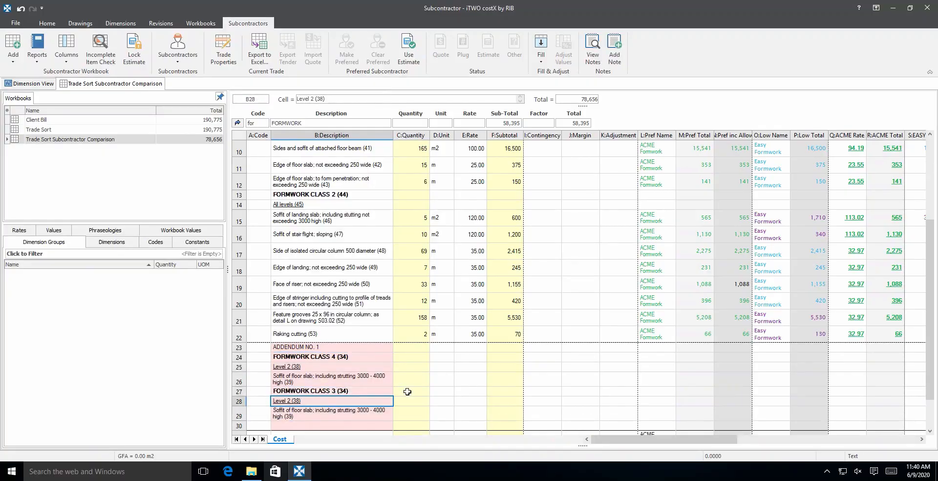
Give the addendum's Class 4 soffit item a quantity of -50 m2, a rate of 100 and a subtotal of -5,000
{"action": "mouse_move", "coordinate": [685, 440]}
{"action": "left_mouse_down"}
{"action": "mouse_move", "coordinate": [725, 447]}
{"action": "mouse_move", "coordinate": [689, 443]}
{"action": "left_mouse_up"}
{"action": "left_click", "coordinate": [408, 381]}
{"action": "type", "text": "-50"}
{"action": "key", "text": "Tab"}
{"action": "key", "text": "Tab"}
{"action": "key", "text": "Tab"}
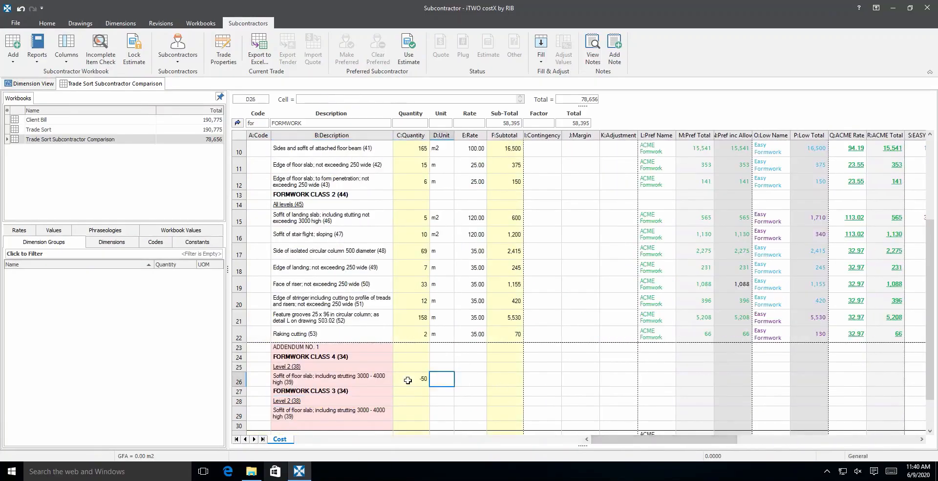
{"action": "type", "text": "-50"}
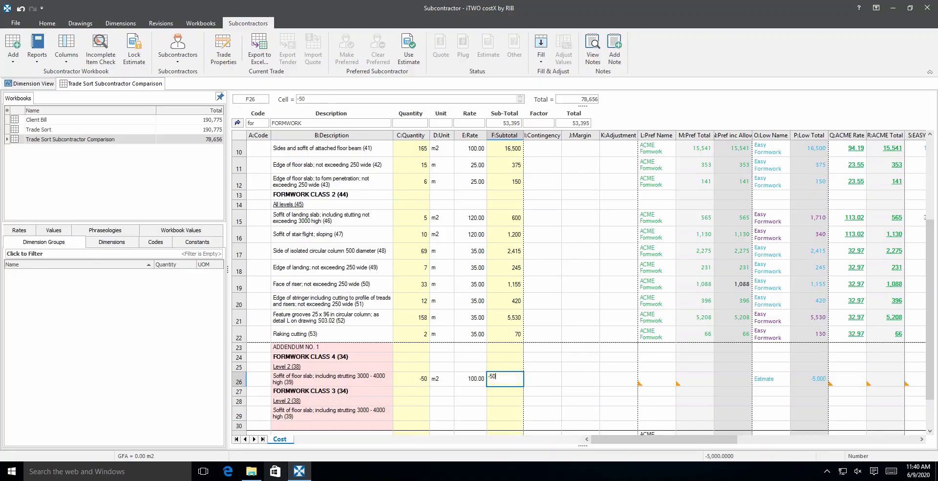
{"action": "type", "text": "00"}
Give the addendum's Class 3 soffit item a quantity of 50, unit m2 and a rate of 110
{"action": "left_click", "coordinate": [404, 410]}
{"action": "type", "text": "50"}
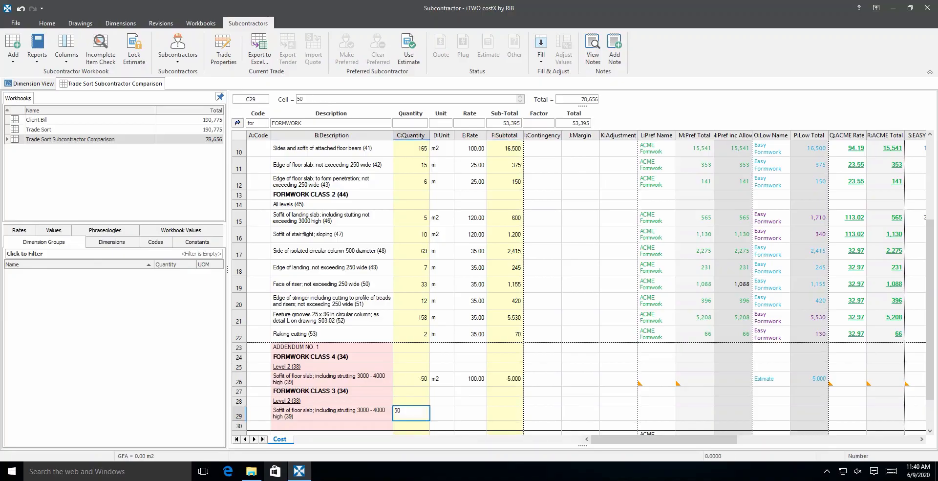
{"action": "key", "text": "Tab"}
{"action": "type", "text": "m2"}
{"action": "key", "text": "Tab"}
{"action": "type", "text": "10"}
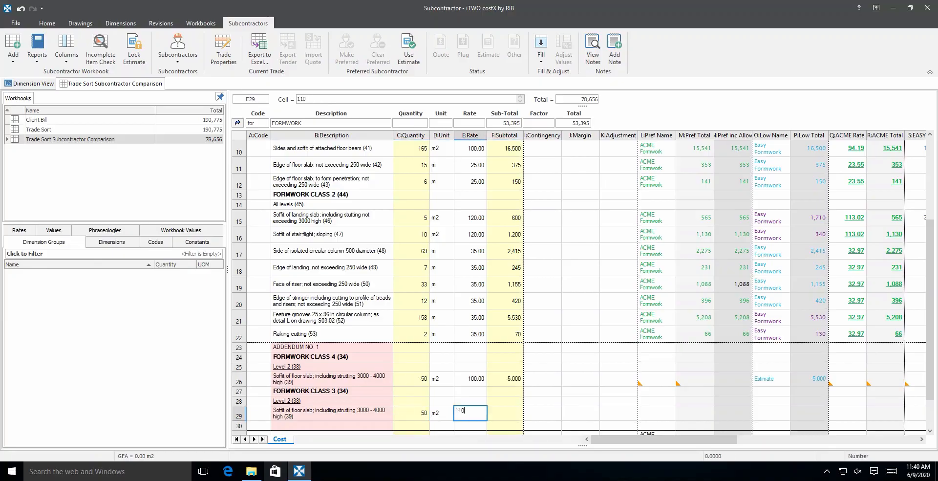
{"action": "key", "text": "Tab"}
Copy ACME's rate for the original floor slab soffit in row 8 as a value into the addendum's Class 4 soffit item
{"action": "left_click_drag", "start_coordinate": [677, 439], "coordinate": [729, 439]}
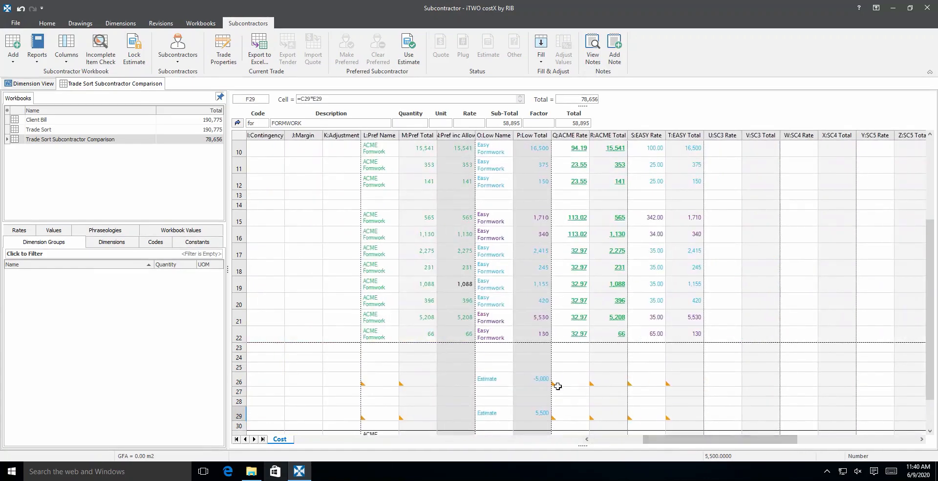
{"action": "scroll", "coordinate": [589, 178], "scroll_direction": "up", "scroll_amount": 3}
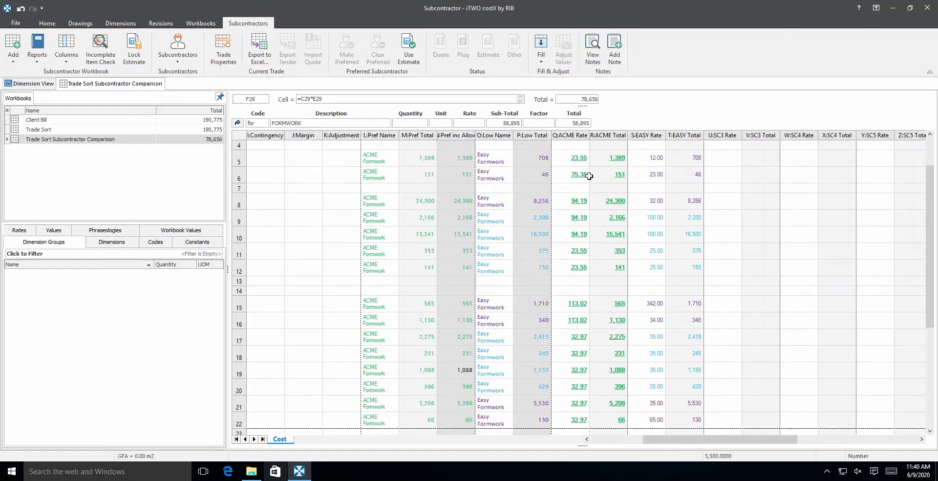
{"action": "scroll", "coordinate": [589, 184], "scroll_direction": "up", "scroll_amount": 1}
{"action": "right_click", "coordinate": [581, 197]}
{"action": "left_click", "coordinate": [582, 196]}
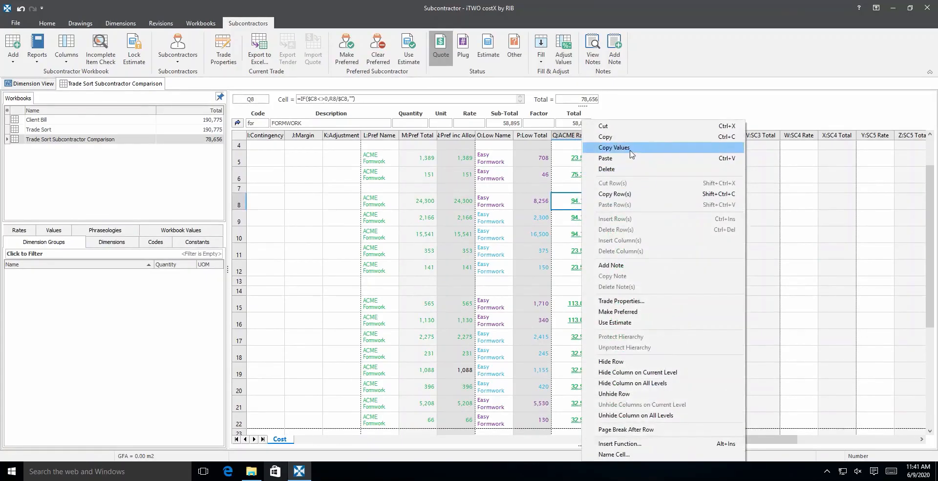
{"action": "left_click", "coordinate": [622, 149]}
{"action": "scroll", "coordinate": [614, 247], "scroll_direction": "down", "scroll_amount": 2}
{"action": "right_click", "coordinate": [572, 376]}
{"action": "left_click", "coordinate": [621, 83]}
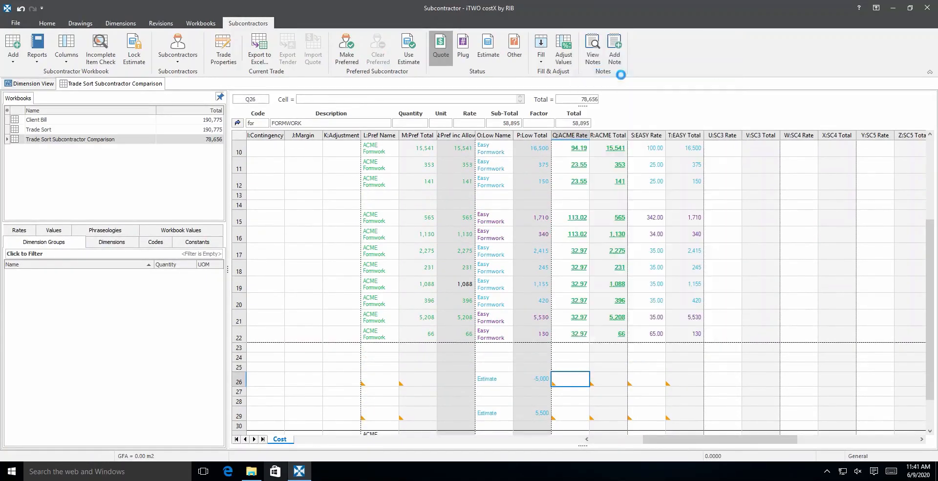
Copy Easy Formwork's rate for the original floor slab soffit in row 8 as a value into the addendum's Class 4 soffit item
{"action": "scroll", "coordinate": [652, 210], "scroll_direction": "up", "scroll_amount": 2}
{"action": "left_click", "coordinate": [649, 202]}
{"action": "right_click", "coordinate": [650, 203]}
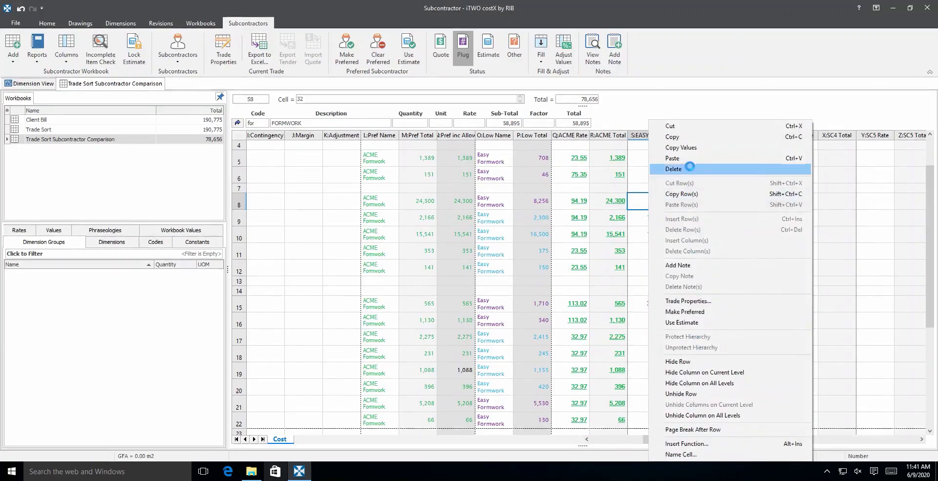
{"action": "left_click", "coordinate": [671, 148]}
{"action": "scroll", "coordinate": [656, 237], "scroll_direction": "down", "scroll_amount": 3}
{"action": "right_click", "coordinate": [646, 325]}
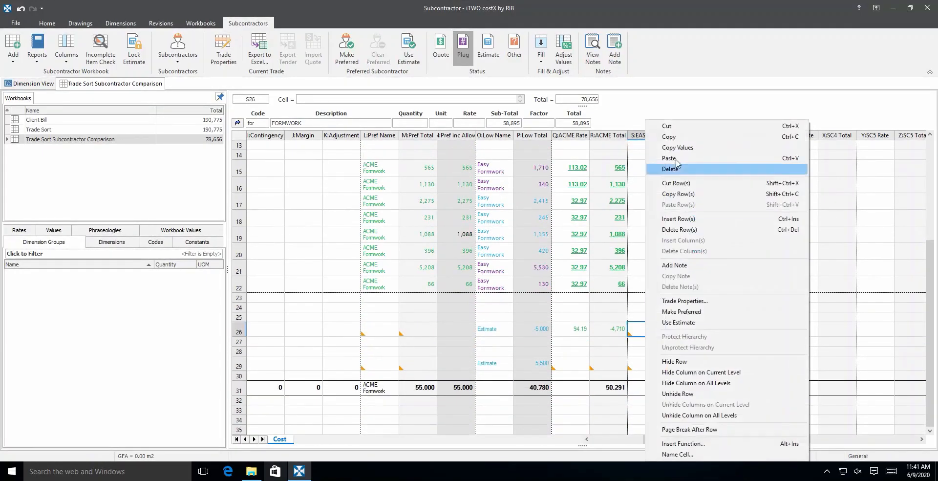
{"action": "left_click", "coordinate": [675, 156]}
Fill both ACME's and Easy Formwork's prices for the addendum's Class 3 soffit item from the estimate
{"action": "left_click", "coordinate": [586, 359]}
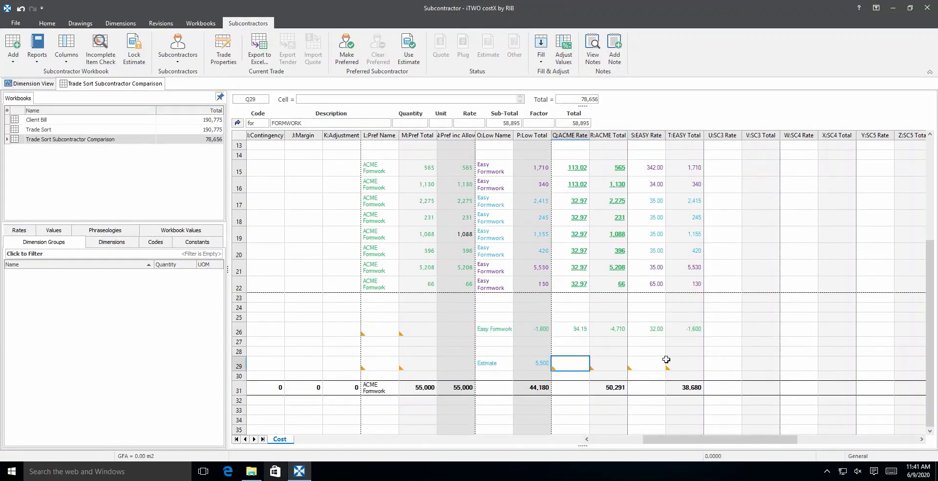
{"action": "left_click", "coordinate": [592, 364]}
{"action": "left_click", "coordinate": [541, 49]}
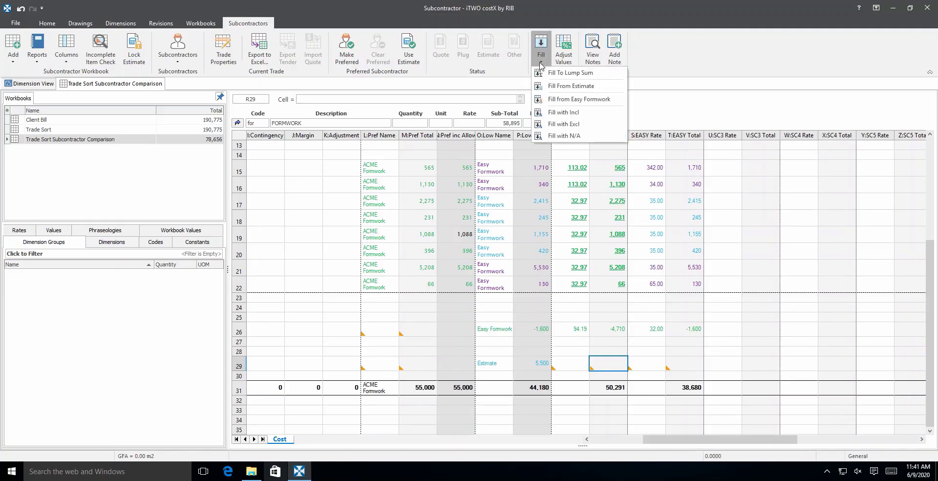
{"action": "left_click", "coordinate": [541, 87]}
{"action": "left_click", "coordinate": [684, 364]}
{"action": "left_click", "coordinate": [541, 49]}
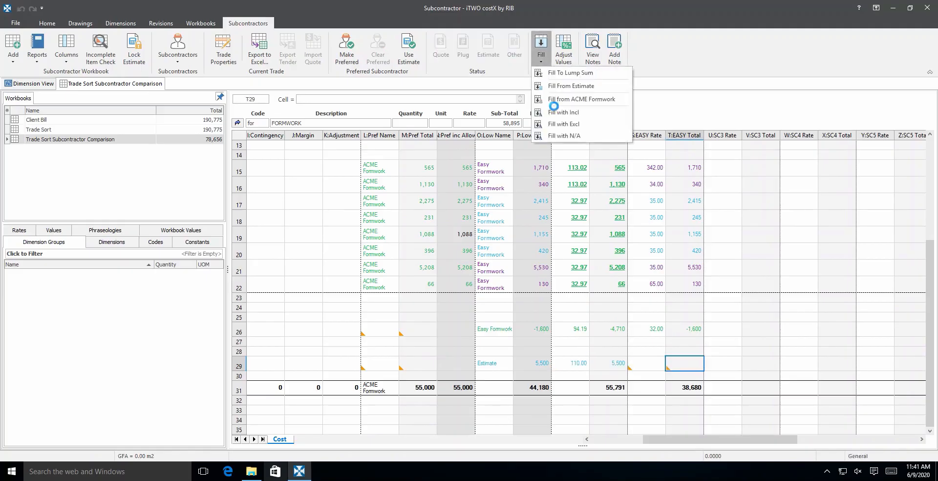
{"action": "left_click", "coordinate": [569, 86]}
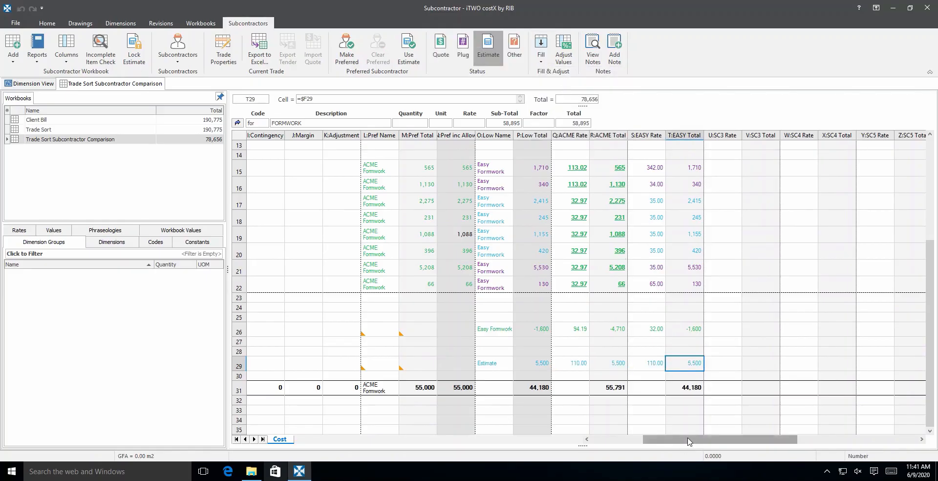
Review the FORMWORK items, return to the trade summary and examine the subcontractor totals
{"action": "left_click_drag", "start_coordinate": [689, 439], "coordinate": [637, 439]}
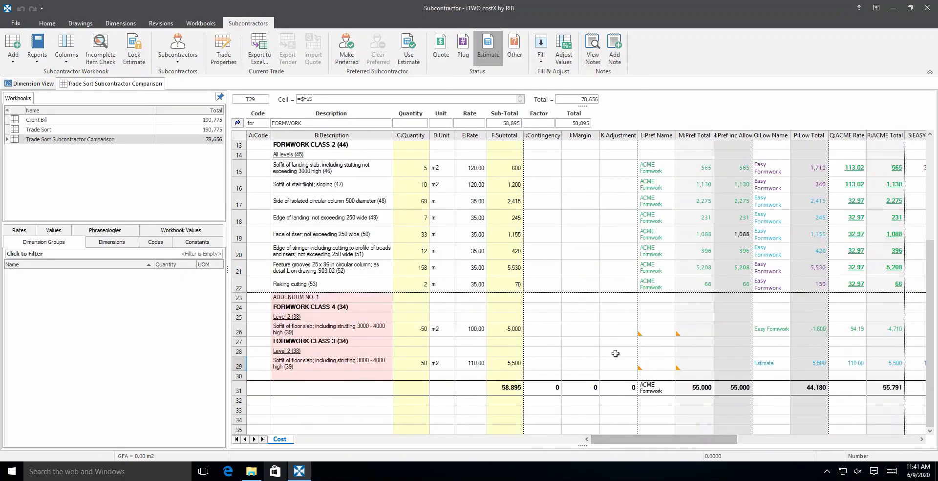
{"action": "scroll", "coordinate": [616, 353], "scroll_direction": "up", "scroll_amount": 4}
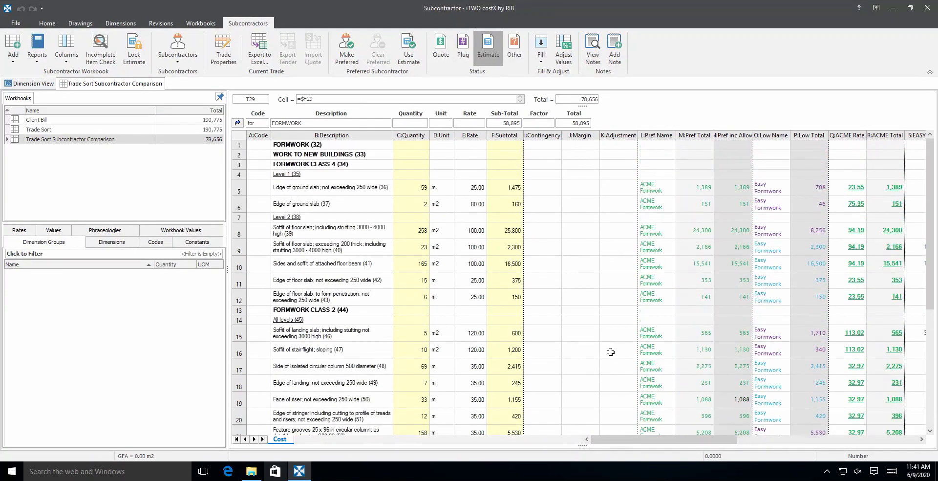
{"action": "left_click", "coordinate": [238, 123]}
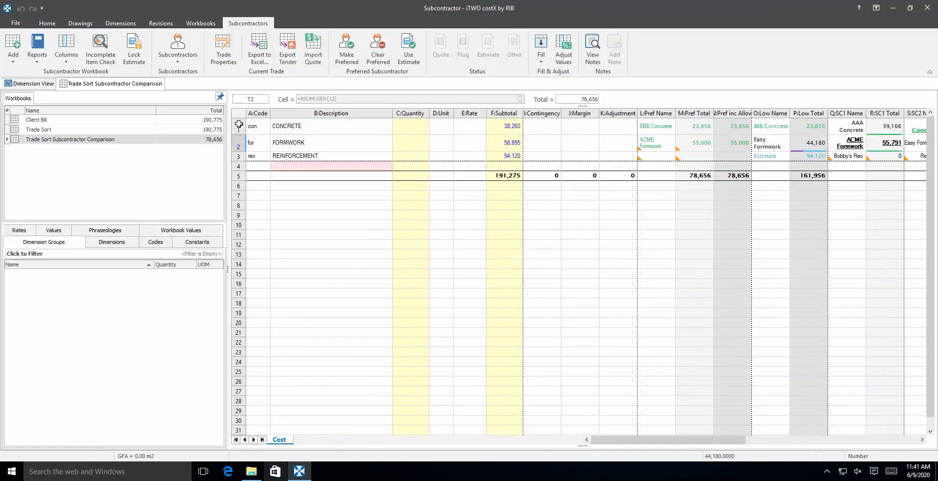
{"action": "left_click_drag", "start_coordinate": [672, 439], "coordinate": [692, 439]}
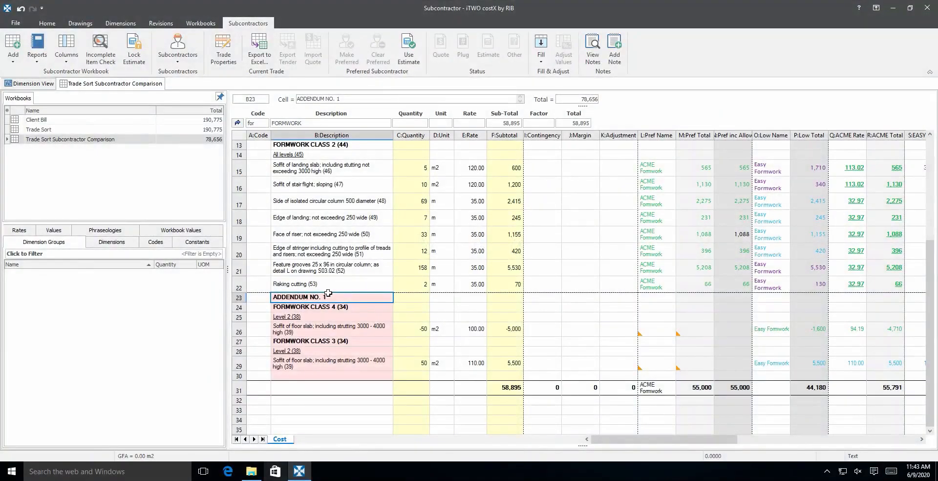
Add a 05/14/2020 note to the ADDENDUM NO. 1 heading and view the workbook's notes
{"action": "left_click", "coordinate": [616, 49]}
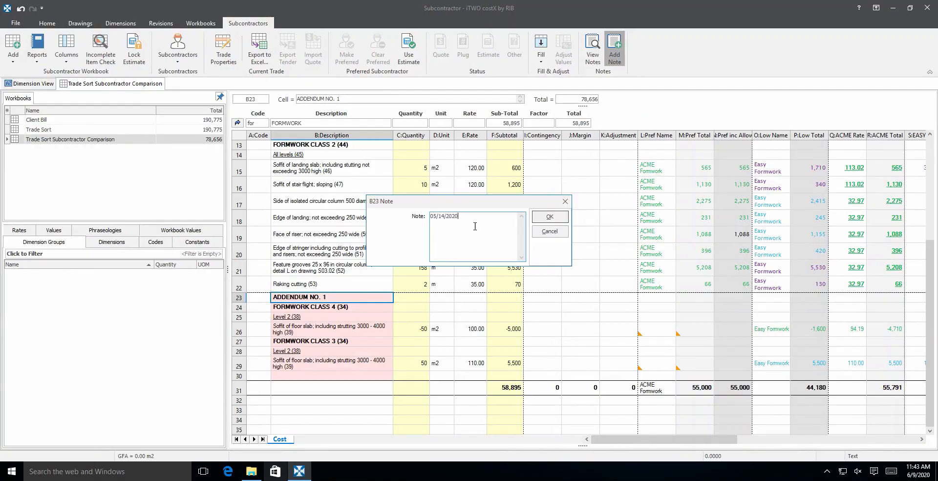
{"action": "left_click", "coordinate": [553, 220]}
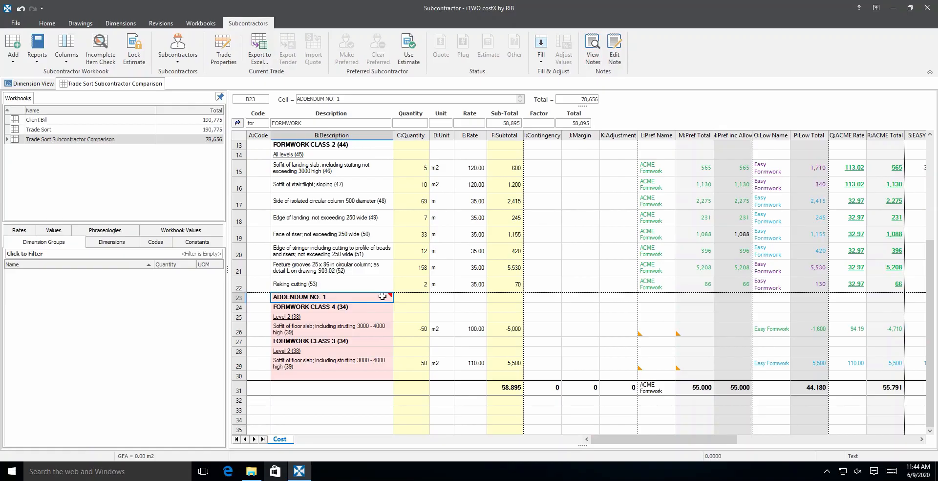
{"action": "left_click", "coordinate": [585, 67]}
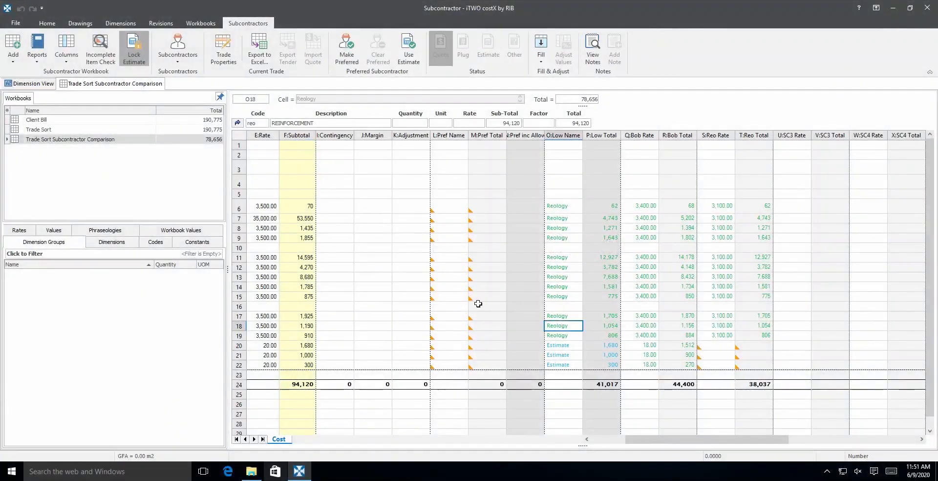
Check the REINFORCEMENT trade in the trade summary and reopen it to examine both subcontractors' item rates
{"action": "left_click", "coordinate": [237, 123]}
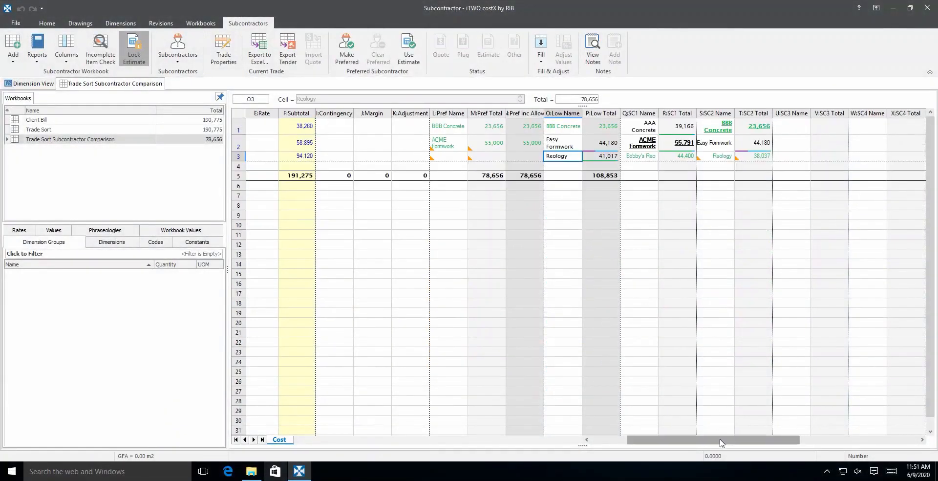
{"action": "left_click_drag", "start_coordinate": [718, 439], "coordinate": [680, 441]}
{"action": "left_click", "coordinate": [313, 156]}
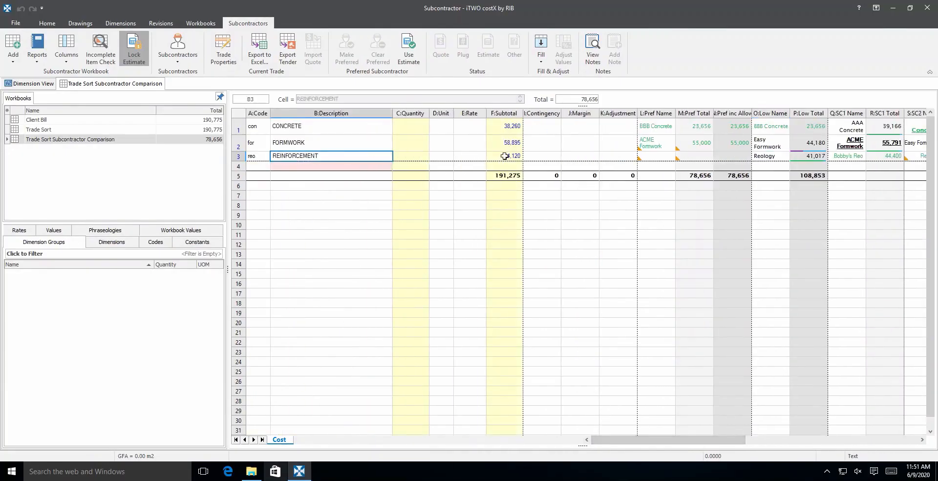
{"action": "double_click", "coordinate": [504, 156]}
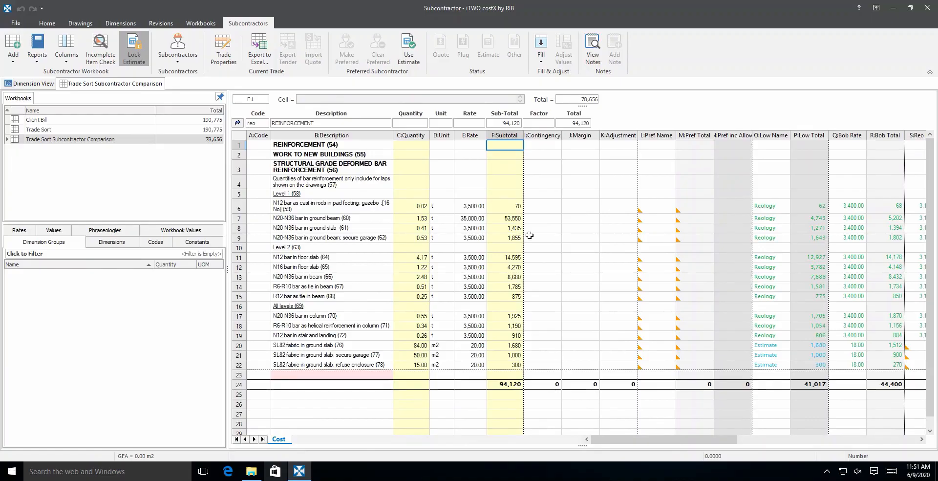
{"action": "left_click_drag", "start_coordinate": [730, 441], "coordinate": [756, 445]}
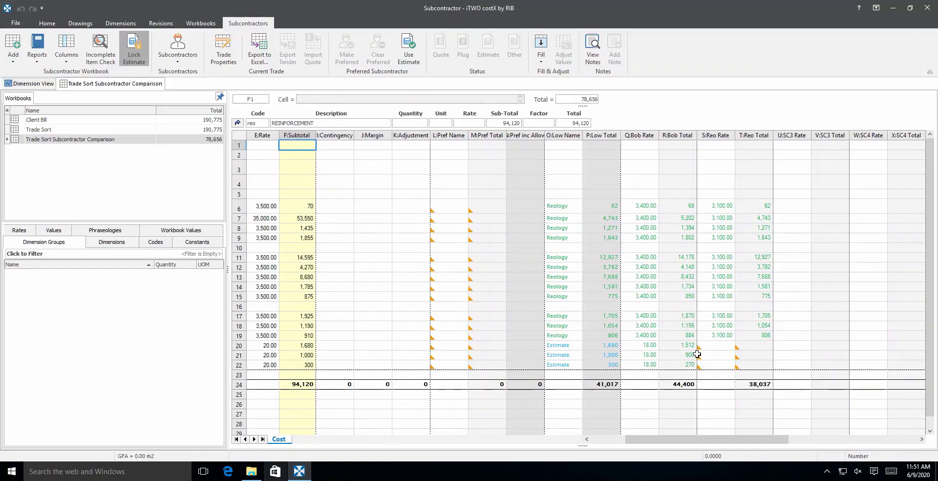
Run the incomplete item check and set Reology's rates for the three SL82 fabric items in rows 20 to 22 to 22
{"action": "left_click", "coordinate": [101, 50]}
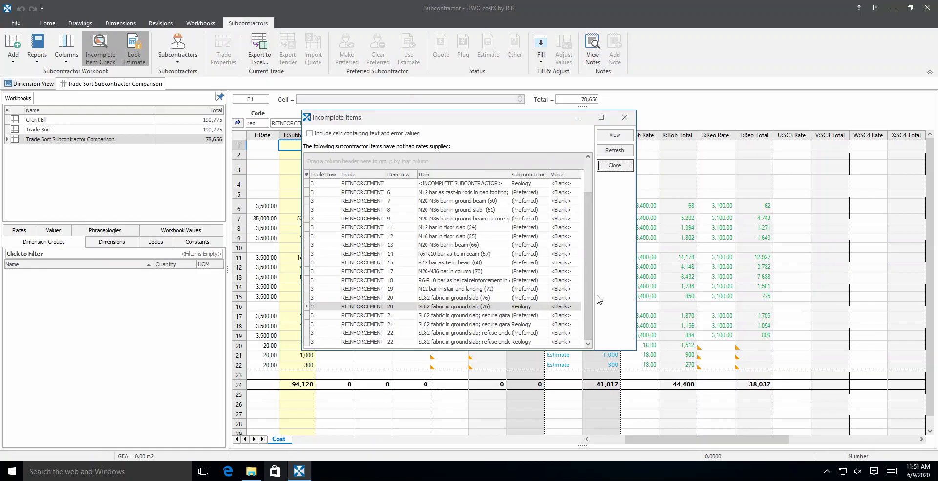
{"action": "left_click", "coordinate": [615, 165]}
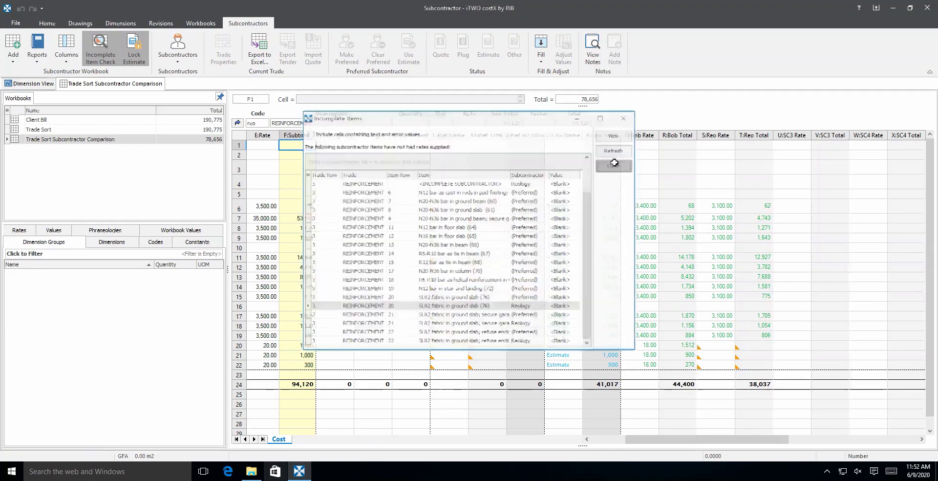
{"action": "left_click", "coordinate": [716, 349]}
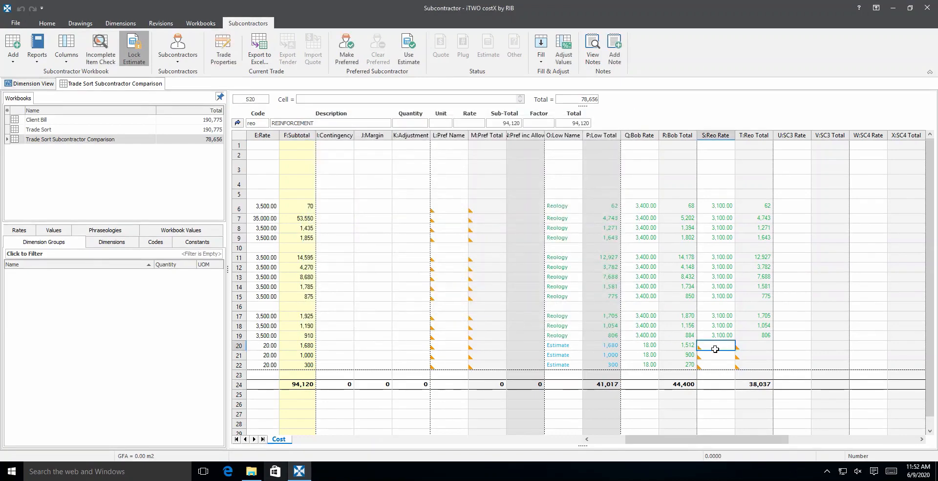
{"action": "type", "text": "22"}
{"action": "key", "text": "Return"}
{"action": "type", "text": "22"}
{"action": "key", "text": "Return"}
{"action": "type", "text": "22"}
{"action": "key", "text": "Return"}
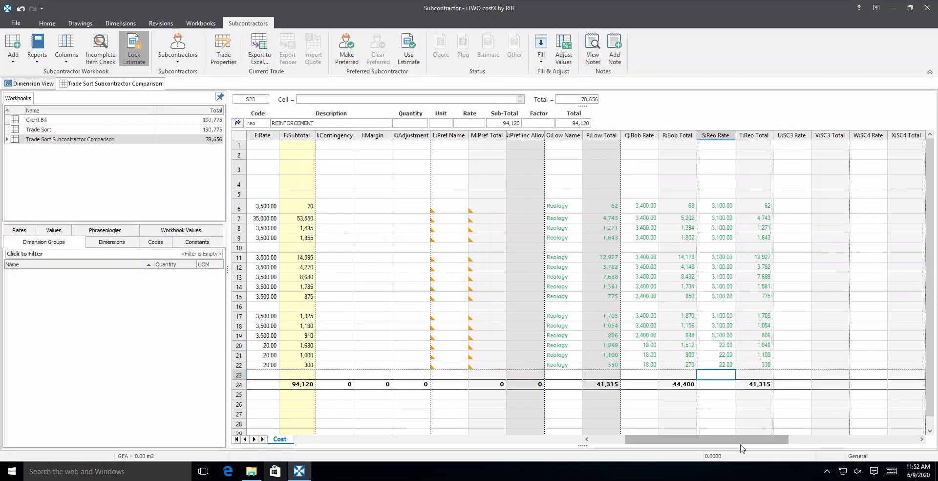
Unlock the estimate and set the rate of the N20-N36 bar in ground beam (60) to 3,500
{"action": "left_click_drag", "start_coordinate": [691, 441], "coordinate": [655, 441]}
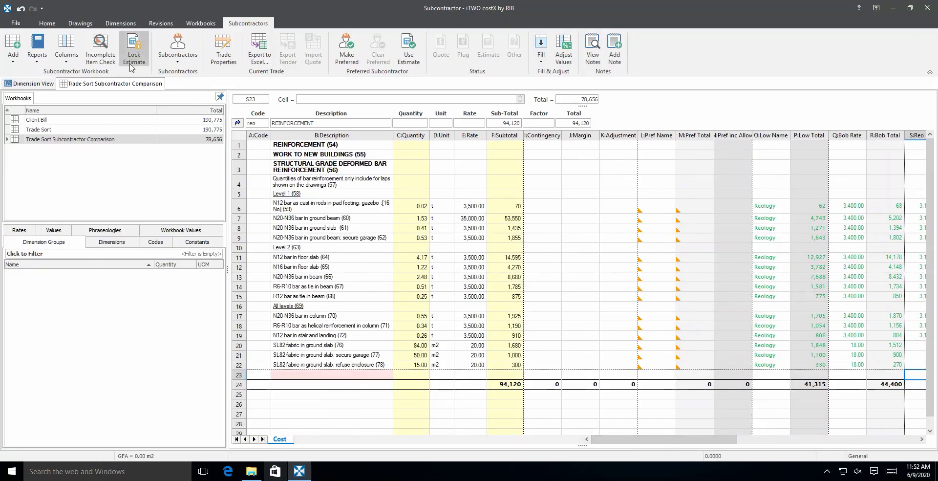
{"action": "left_click", "coordinate": [476, 217]}
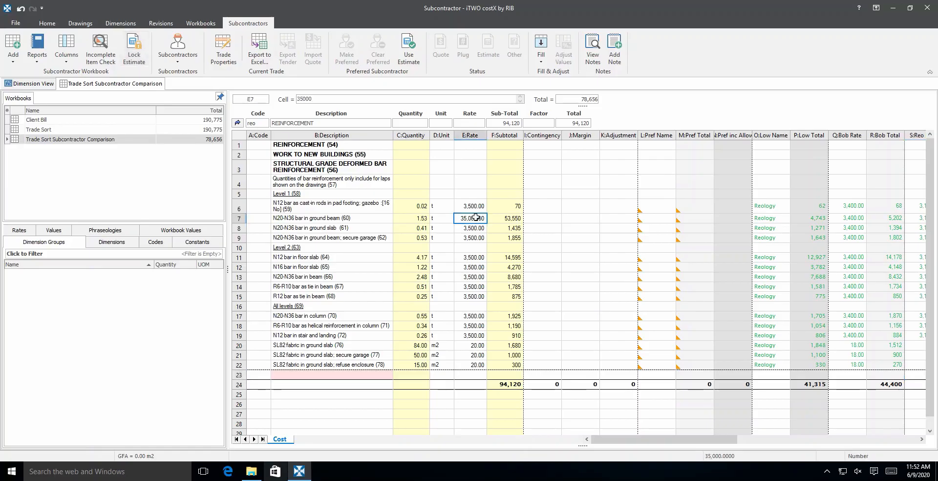
{"action": "left_click", "coordinate": [326, 97]}
{"action": "key", "text": "BackSpace"}
{"action": "key", "text": "Return"}
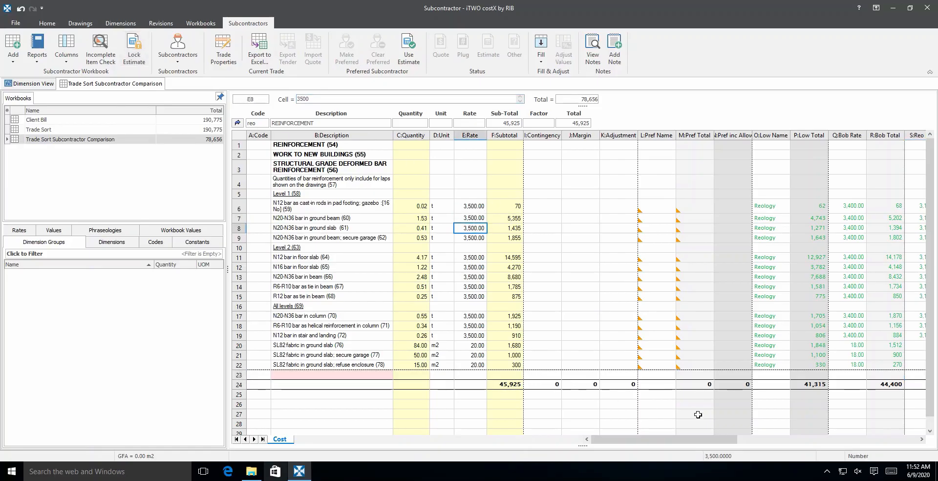
Turn off the Single Preferred option in the REINFORCEMENT trade's properties
{"action": "left_click_drag", "start_coordinate": [694, 439], "coordinate": [724, 440]}
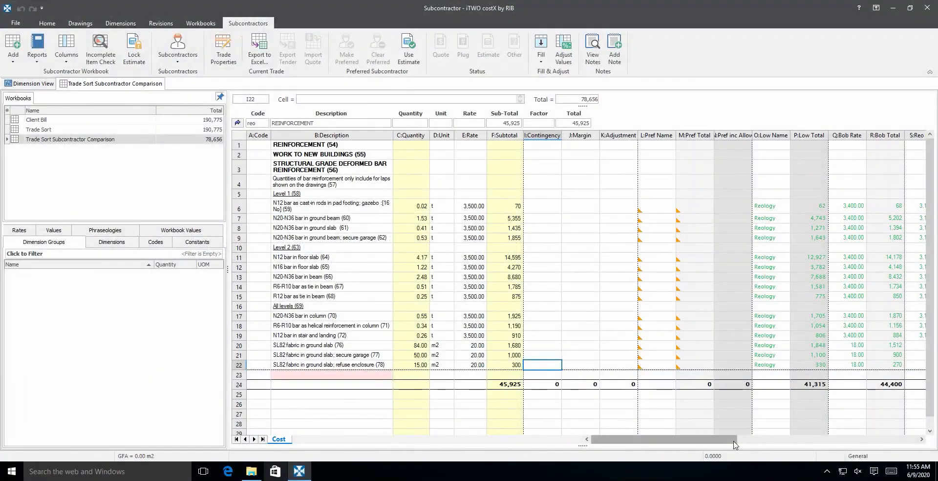
{"action": "mouse_move", "coordinate": [735, 445]}
{"action": "left_mouse_down"}
{"action": "mouse_move", "coordinate": [768, 442]}
{"action": "mouse_move", "coordinate": [740, 442]}
{"action": "left_mouse_up"}
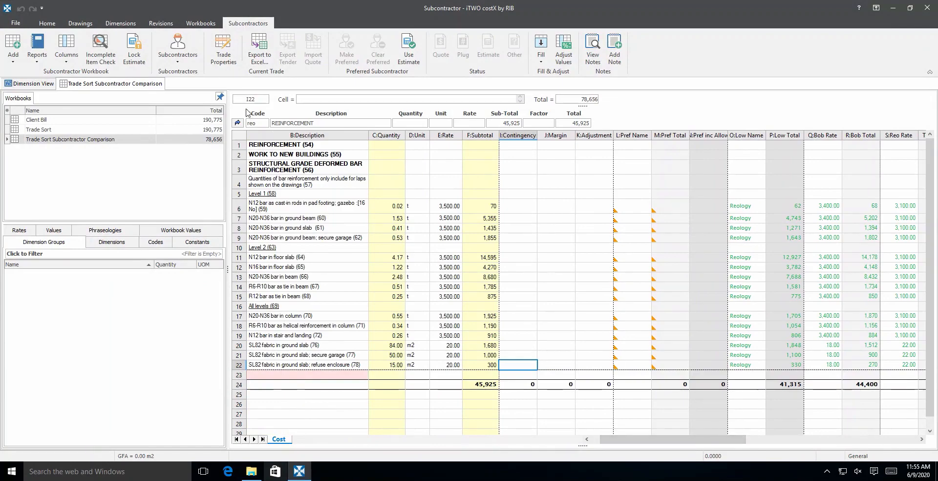
{"action": "left_click", "coordinate": [225, 67]}
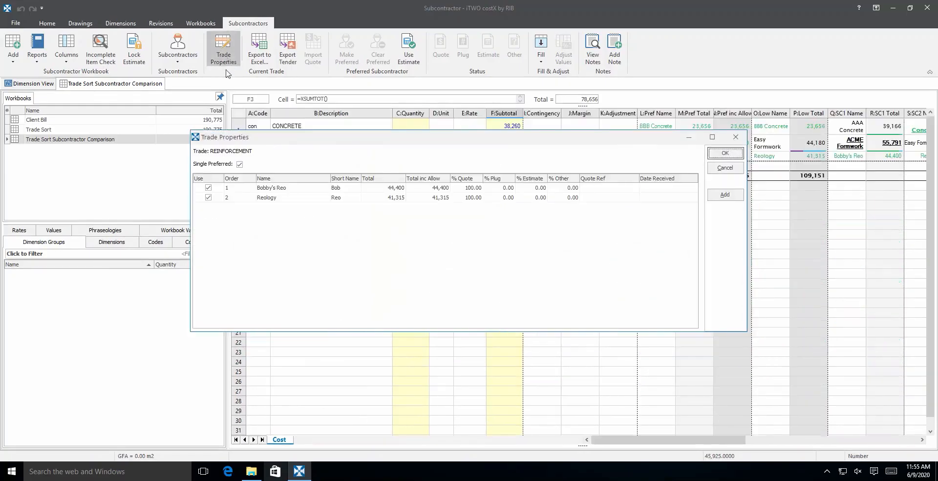
{"action": "left_click", "coordinate": [240, 164]}
{"action": "left_click", "coordinate": [468, 262]}
{"action": "left_click", "coordinate": [713, 155]}
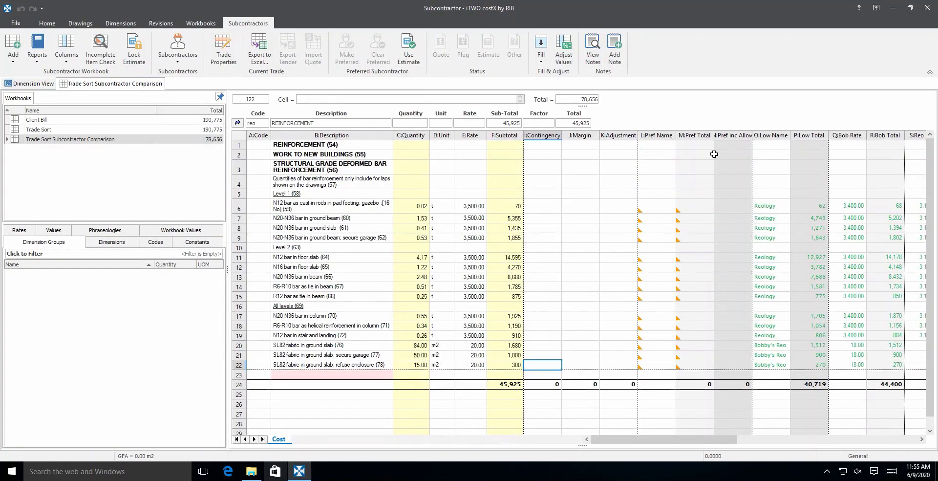
Make Reology the preferred subcontractor for the reinforcement bar items in rows 6 to 19
{"action": "left_click_drag", "start_coordinate": [637, 440], "coordinate": [689, 444]}
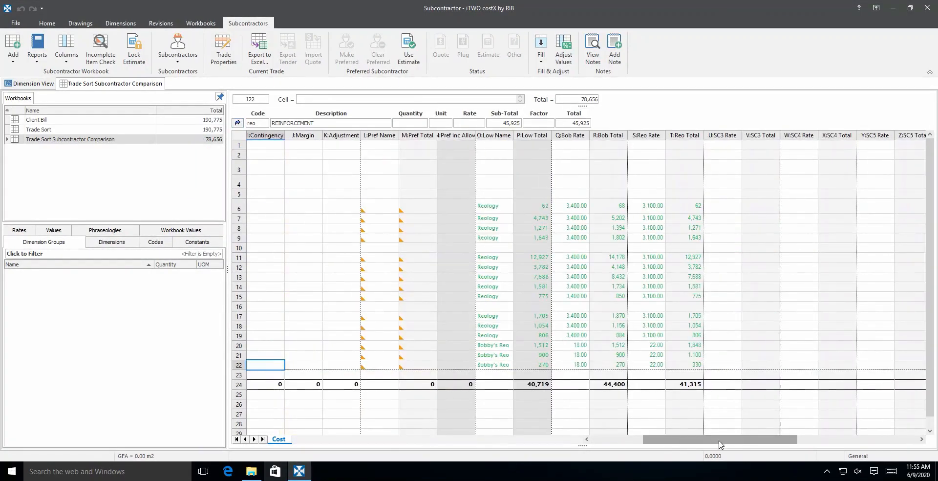
{"action": "left_click_drag", "start_coordinate": [652, 202], "coordinate": [649, 335]}
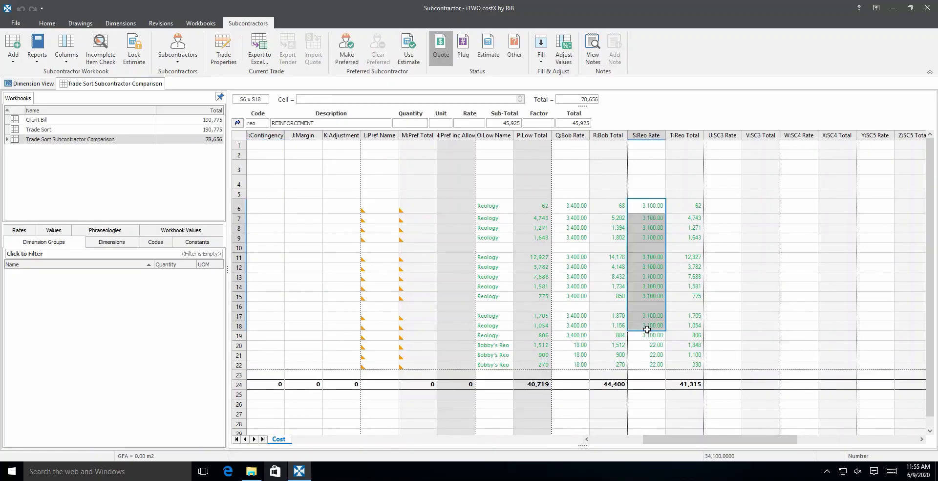
{"action": "left_click", "coordinate": [347, 49]}
Make Bobby's Reo preferred for the three SL82 fabric items in rows 20 to 22 and return to the trade summary
{"action": "left_click", "coordinate": [580, 347]}
{"action": "left_click_drag", "start_coordinate": [582, 353], "coordinate": [582, 365]}
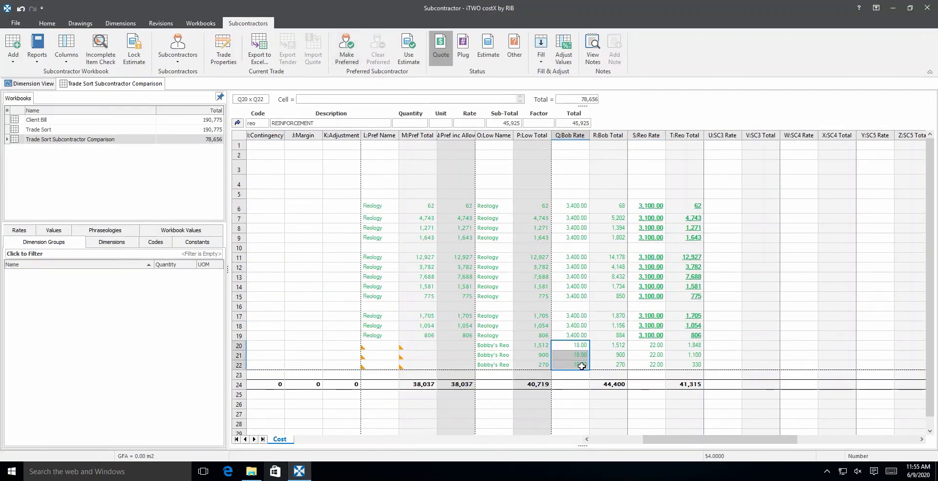
{"action": "left_click", "coordinate": [340, 62]}
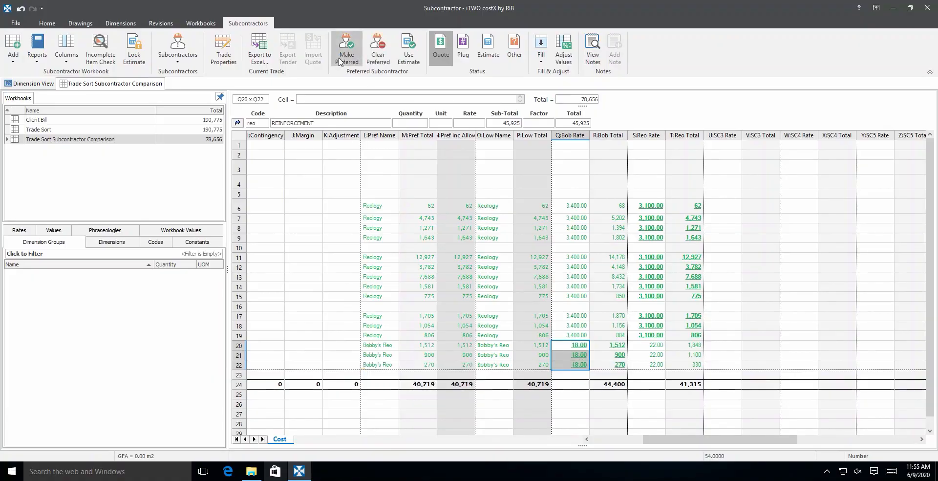
{"action": "left_click", "coordinate": [309, 164]}
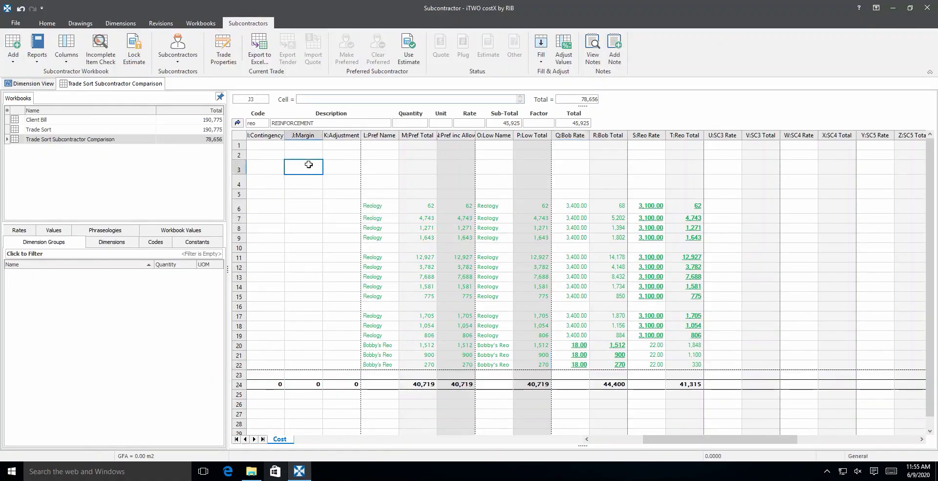
{"action": "left_click", "coordinate": [239, 123]}
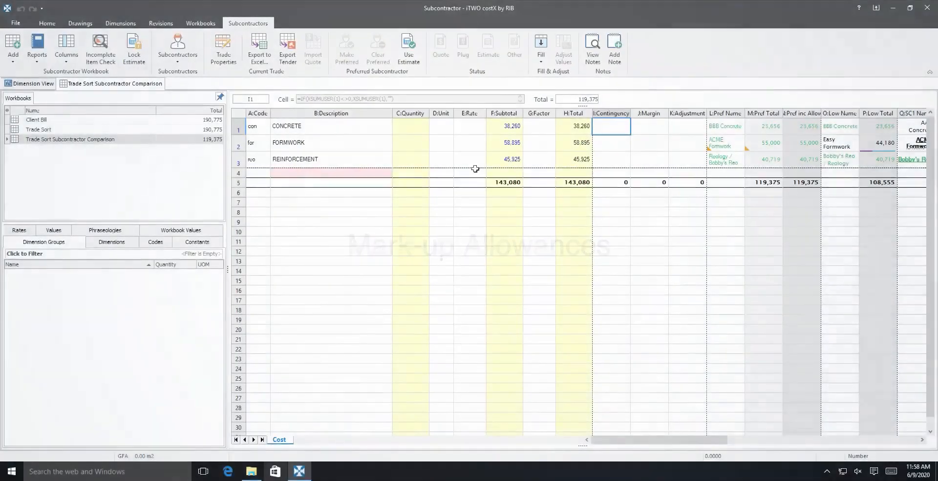
{"action": "left_click", "coordinate": [477, 172]}
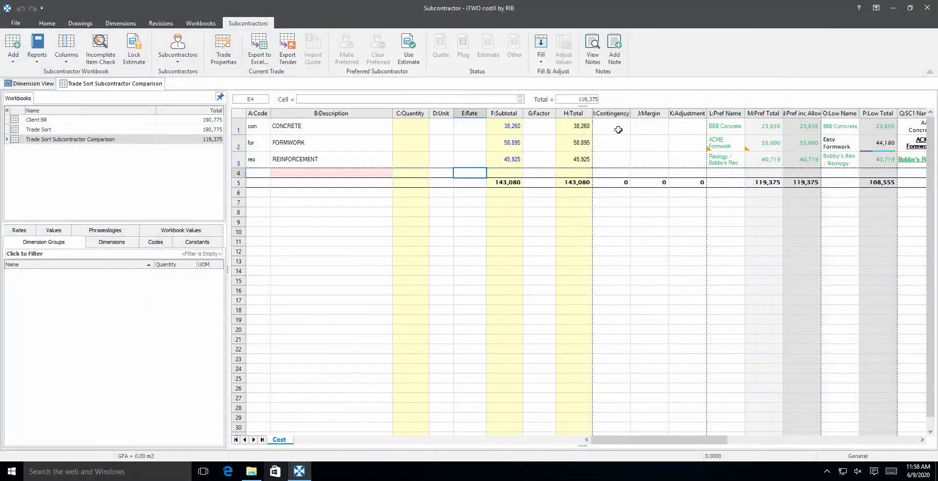
Fill the CONCRETE trade's Contingency allowance using a percentage formula and review how it is distributed across the trade's items
{"action": "left_click_drag", "start_coordinate": [687, 128], "coordinate": [607, 126]}
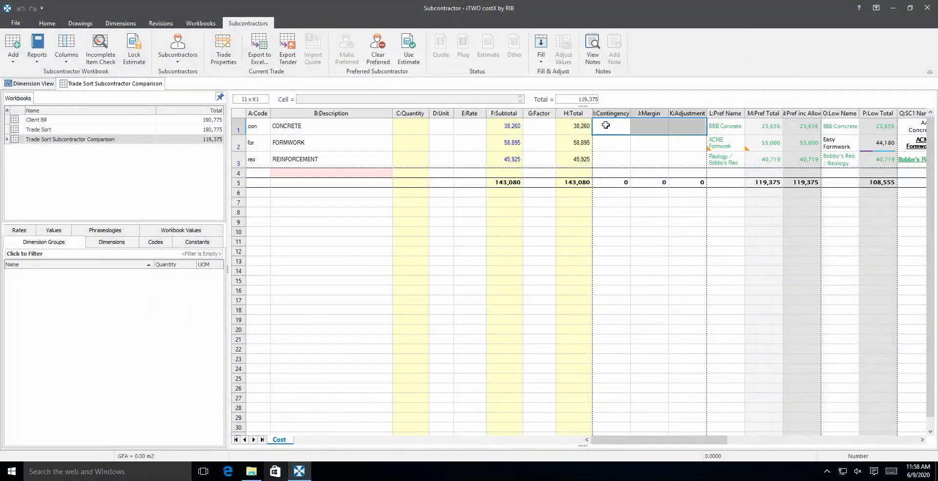
{"action": "left_click", "coordinate": [606, 125]}
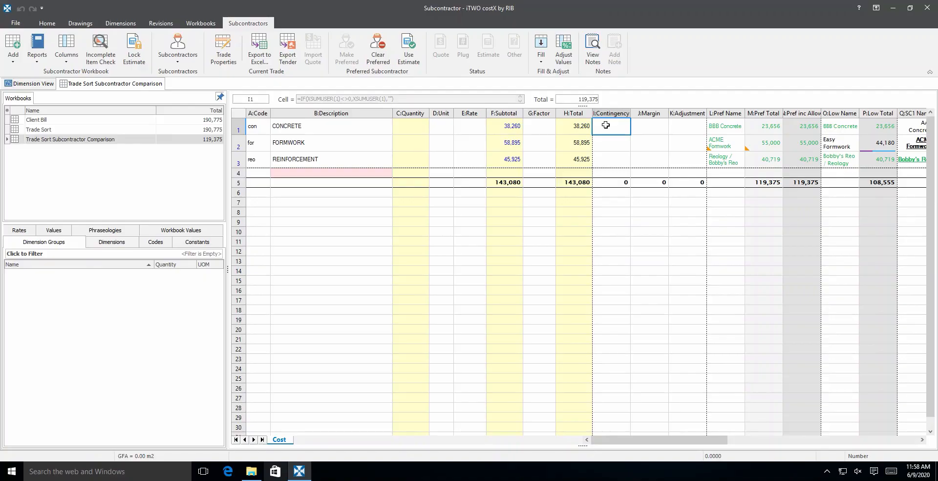
{"action": "left_click", "coordinate": [546, 65]}
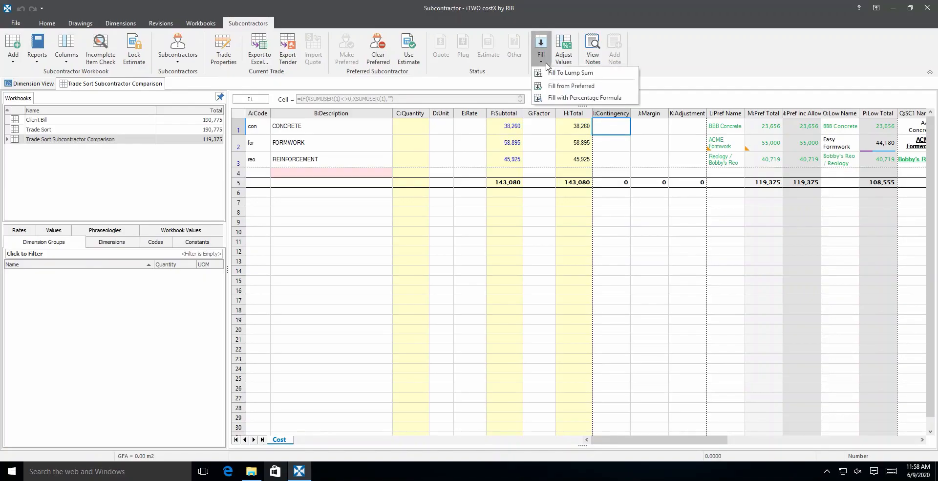
{"action": "left_click", "coordinate": [552, 98]}
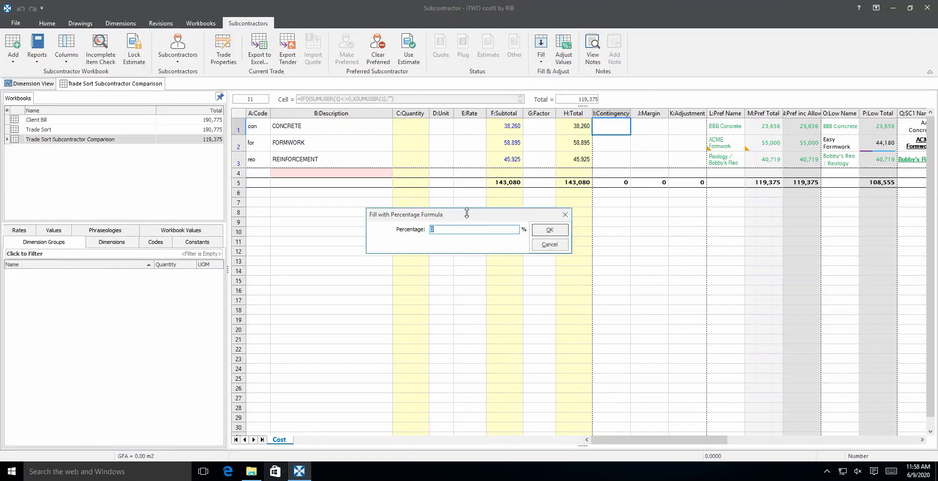
{"action": "left_click", "coordinate": [550, 230]}
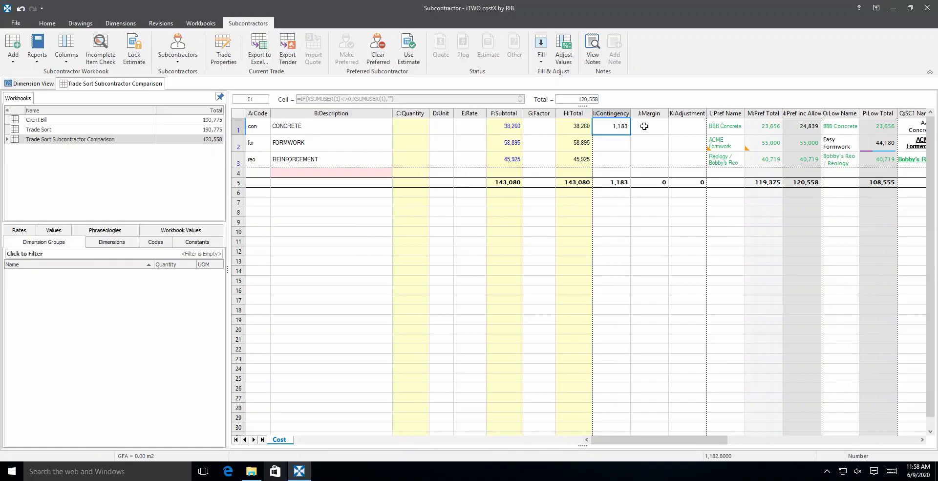
{"action": "double_click", "coordinate": [515, 125]}
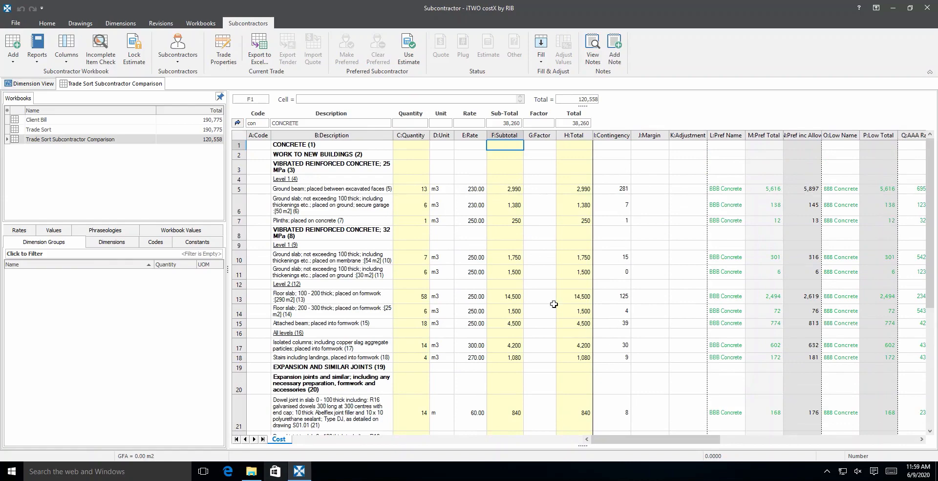
{"action": "left_click", "coordinate": [238, 123]}
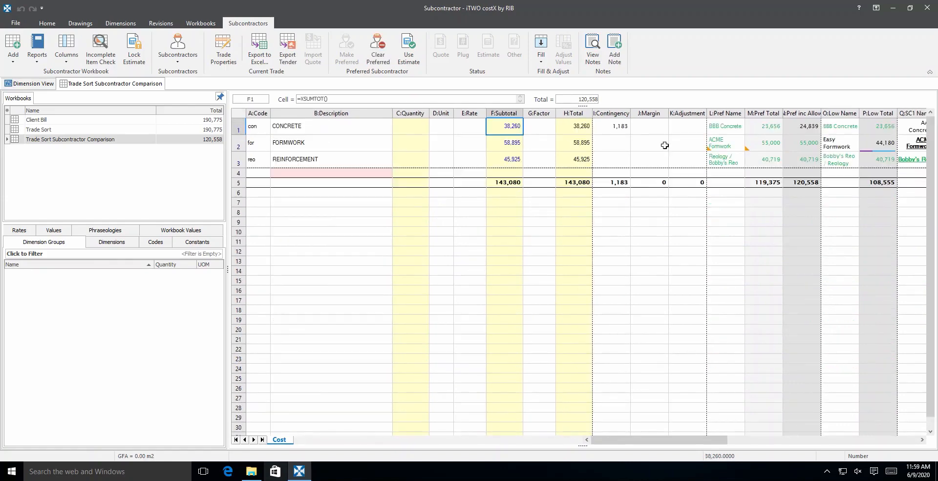
Fill the CONCRETE trade's Margin with a 10% percentage formula and review its distribution across the trade's items
{"action": "left_click", "coordinate": [651, 127]}
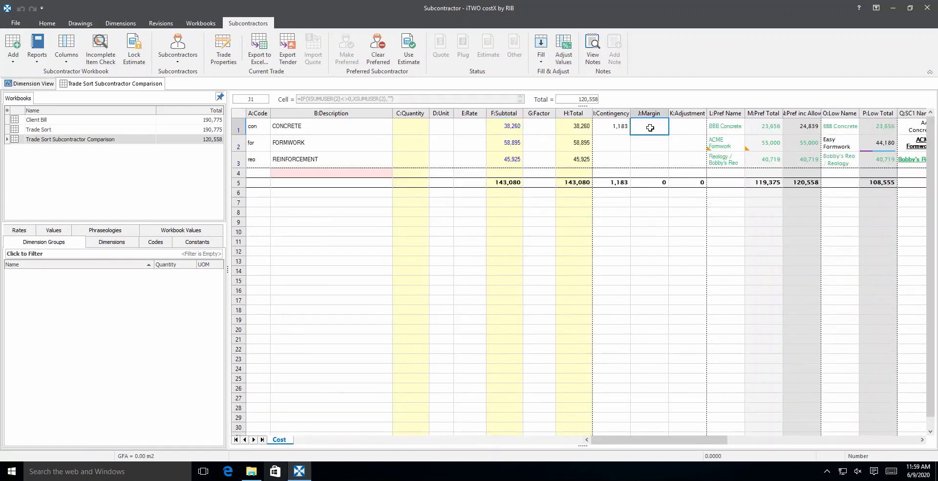
{"action": "left_click", "coordinate": [540, 62]}
{"action": "left_click", "coordinate": [584, 98]}
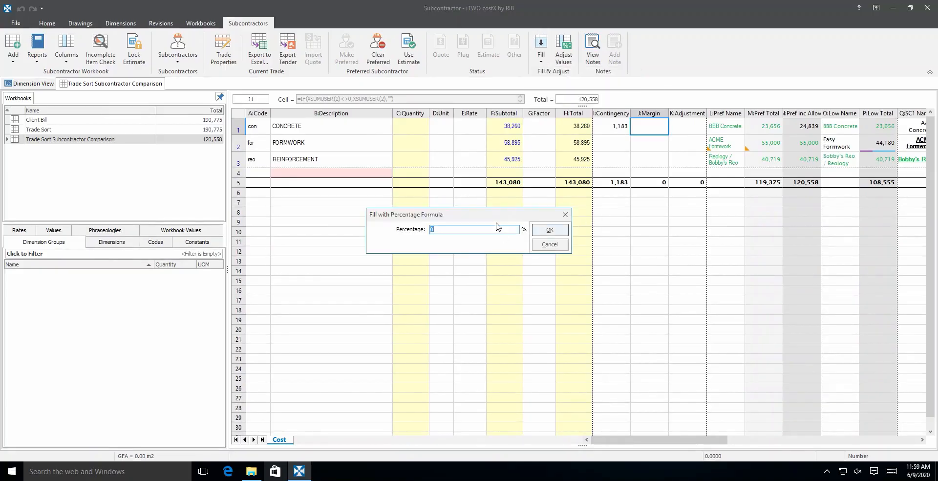
{"action": "type", "text": "10"}
{"action": "left_click", "coordinate": [550, 231]}
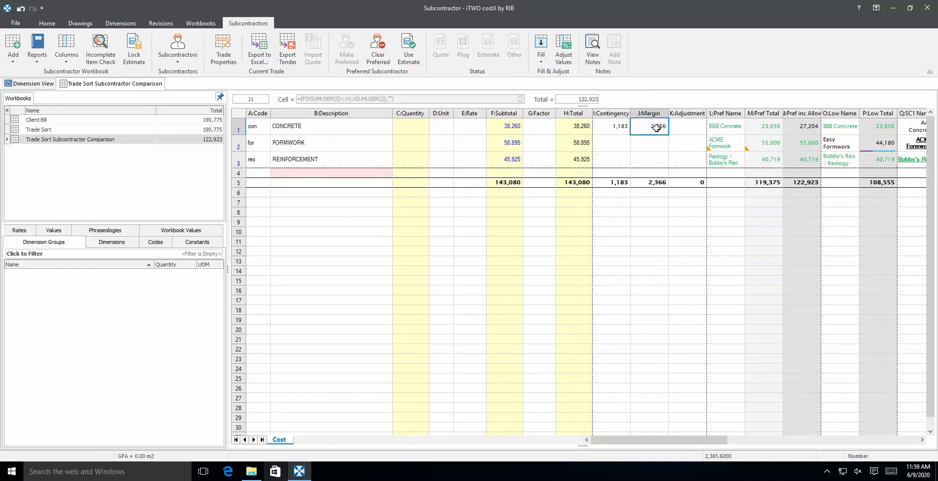
{"action": "double_click", "coordinate": [513, 126]}
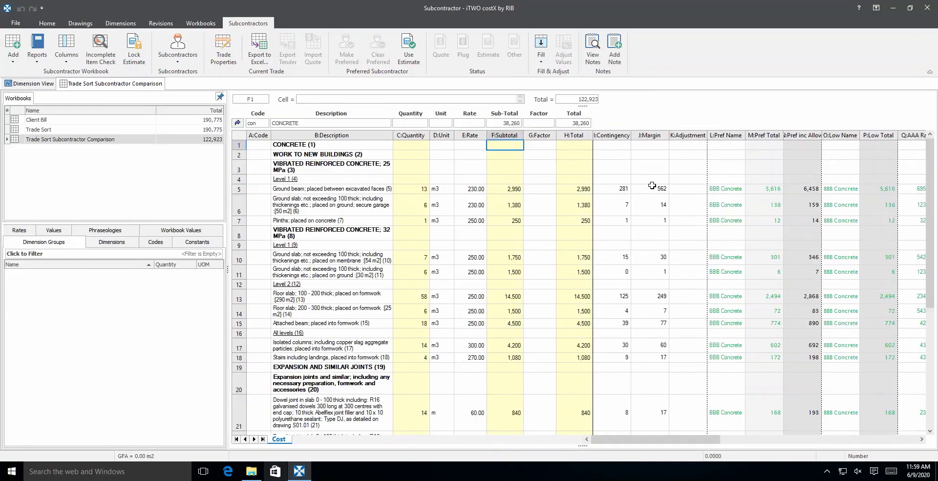
{"action": "left_click", "coordinate": [239, 123]}
Fill the CONCRETE trade's Adjustment to a lump sum of 1,000 and review how it spreads across the trade's items
{"action": "left_click", "coordinate": [677, 127]}
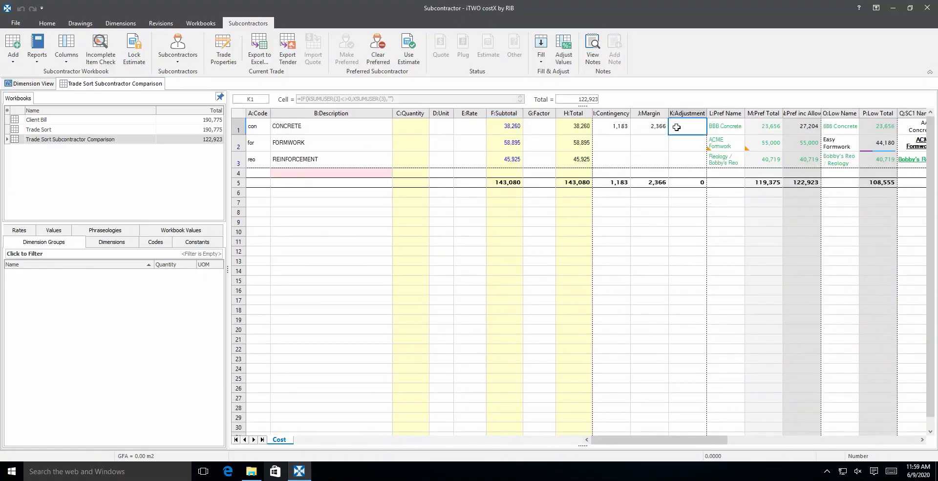
{"action": "left_click", "coordinate": [540, 60]}
{"action": "left_click", "coordinate": [562, 84]}
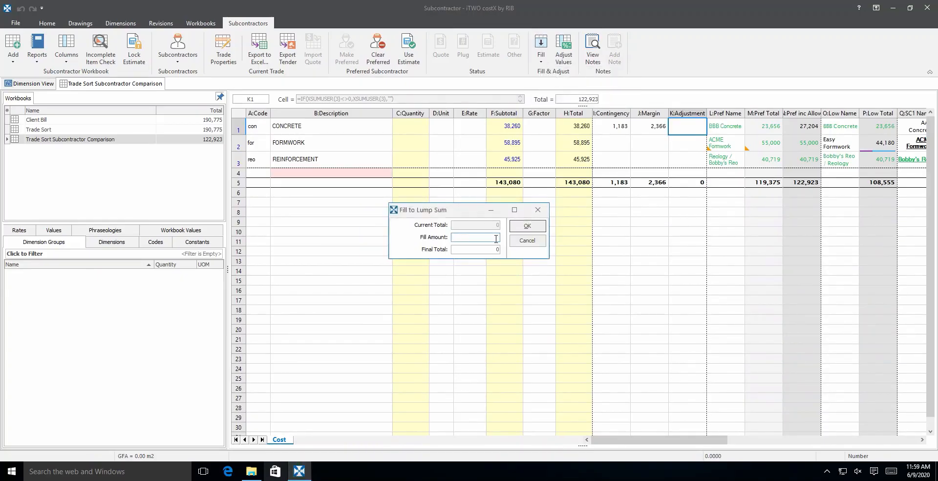
{"action": "type", "text": "1,0"}
{"action": "type", "text": "000"}
{"action": "key", "text": "Return"}
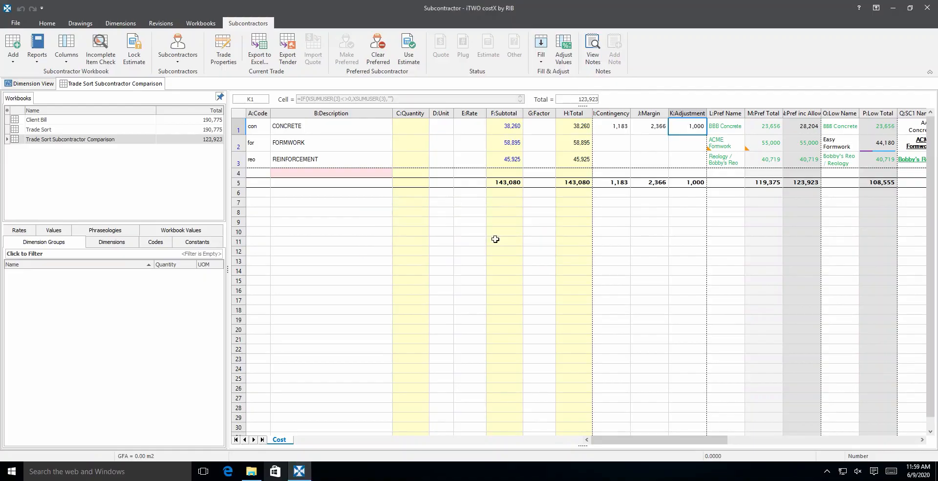
{"action": "double_click", "coordinate": [493, 129]}
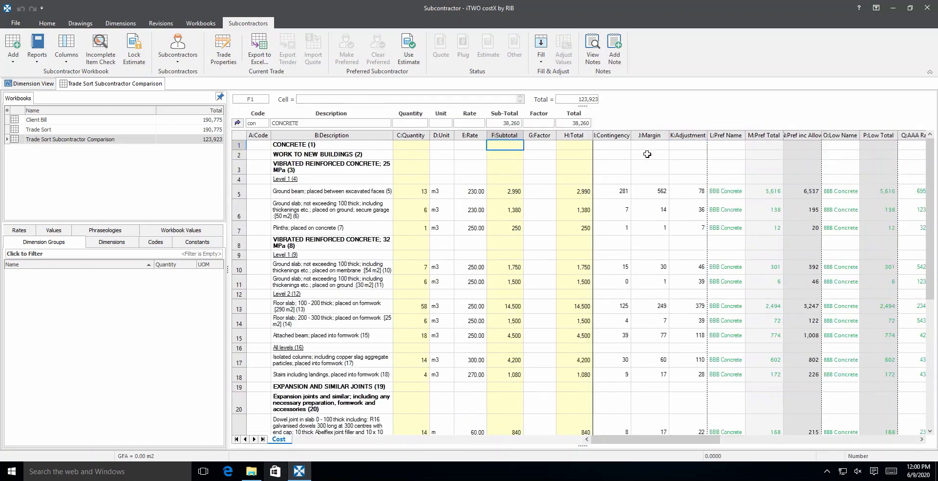
{"action": "scroll", "coordinate": [674, 352], "scroll_direction": "down", "scroll_amount": 5}
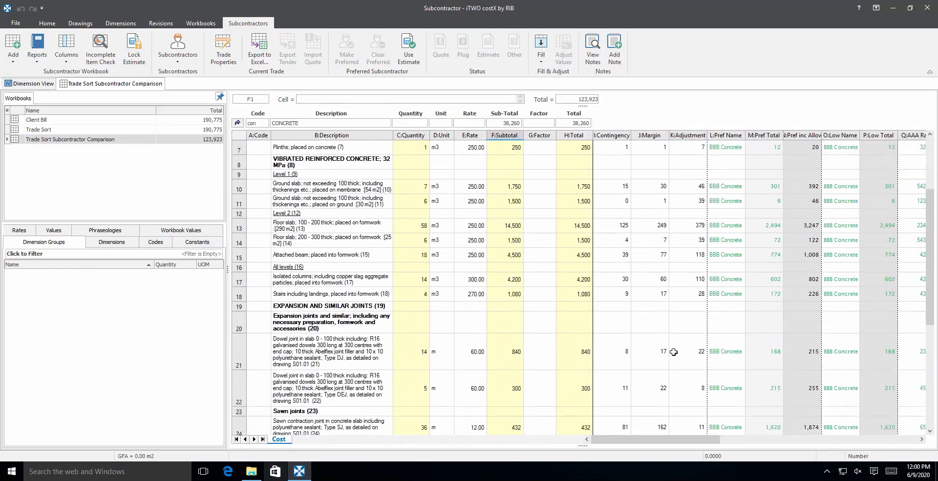
{"action": "scroll", "coordinate": [673, 352], "scroll_direction": "down", "scroll_amount": 2}
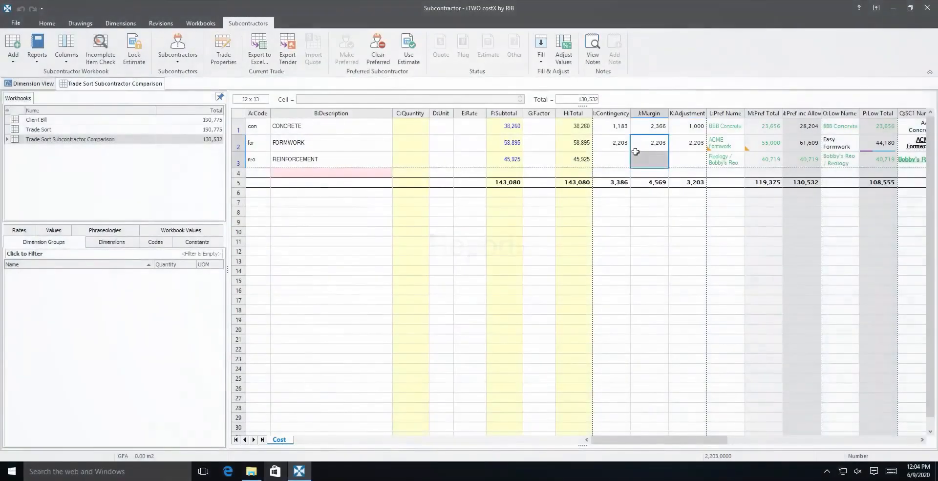
Generate a preview of the Subcontractor Summary: 10 Subcontractors (EN) report
{"action": "left_click", "coordinate": [637, 156]}
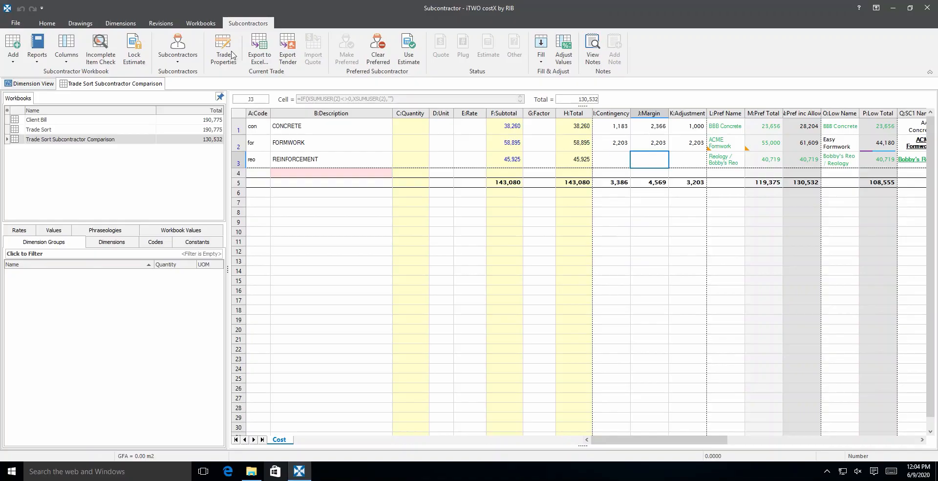
{"action": "left_click", "coordinate": [37, 44]}
{"action": "scroll", "coordinate": [419, 257], "scroll_direction": "down", "scroll_amount": 1}
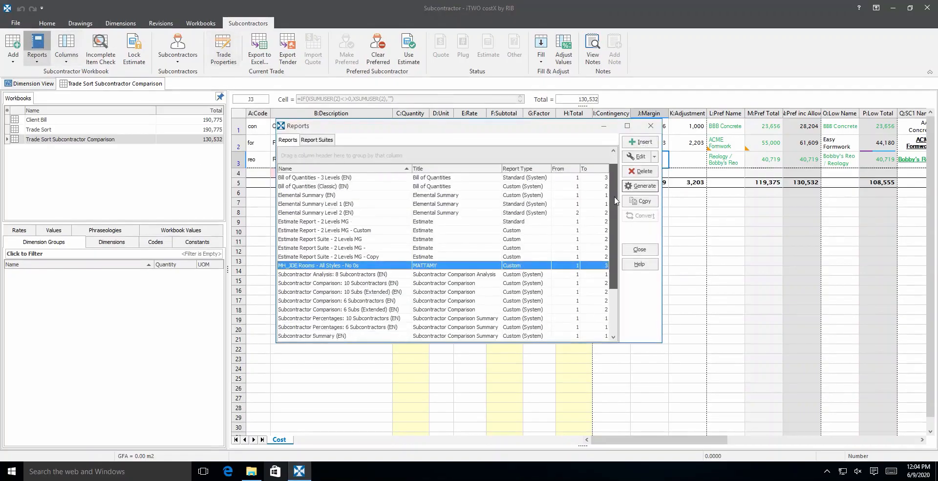
{"action": "left_click", "coordinate": [419, 256]}
{"action": "scroll", "coordinate": [419, 255], "scroll_direction": "down", "scroll_amount": 1}
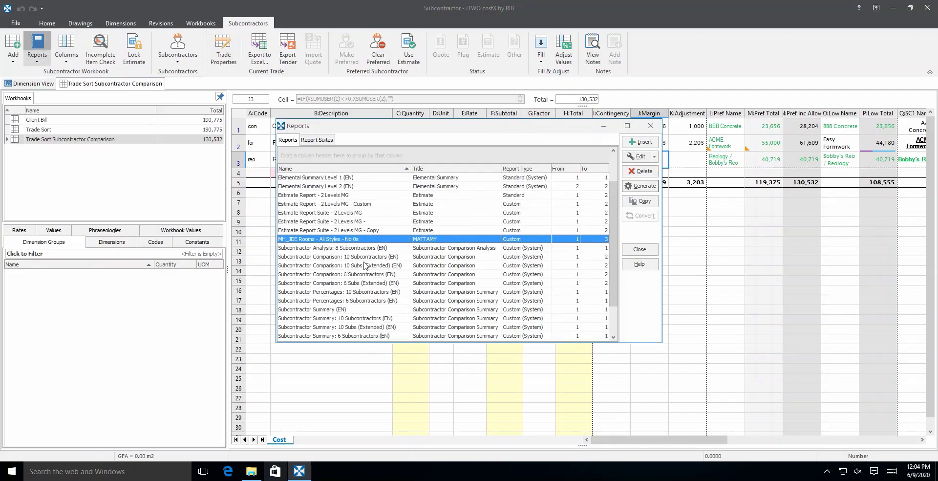
{"action": "left_click", "coordinate": [364, 319]}
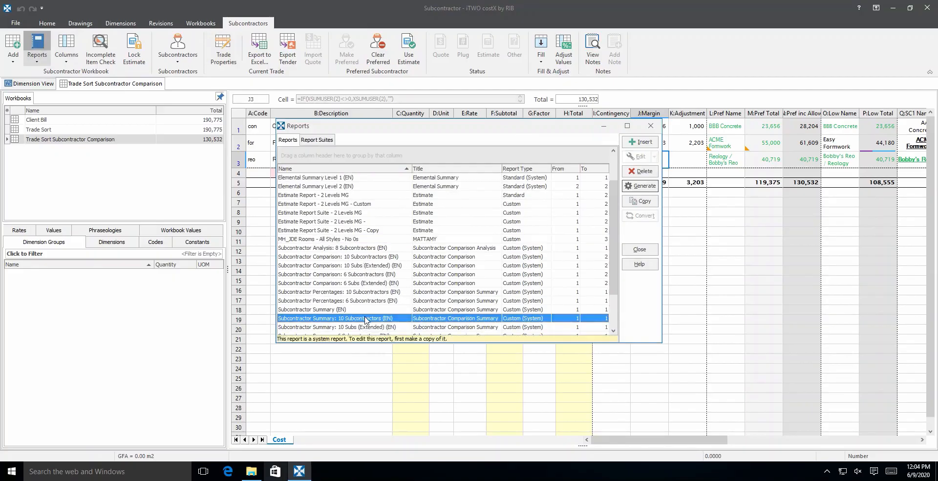
{"action": "left_click", "coordinate": [631, 188]}
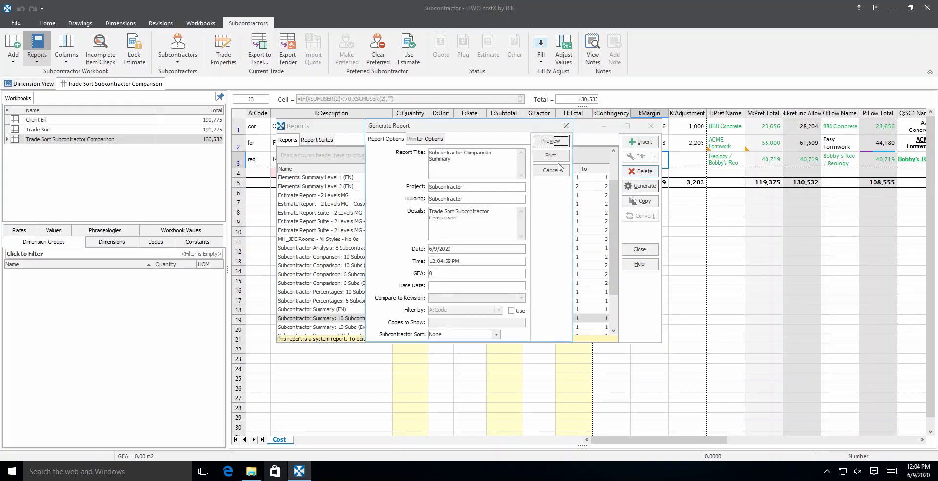
{"action": "left_click", "coordinate": [546, 143]}
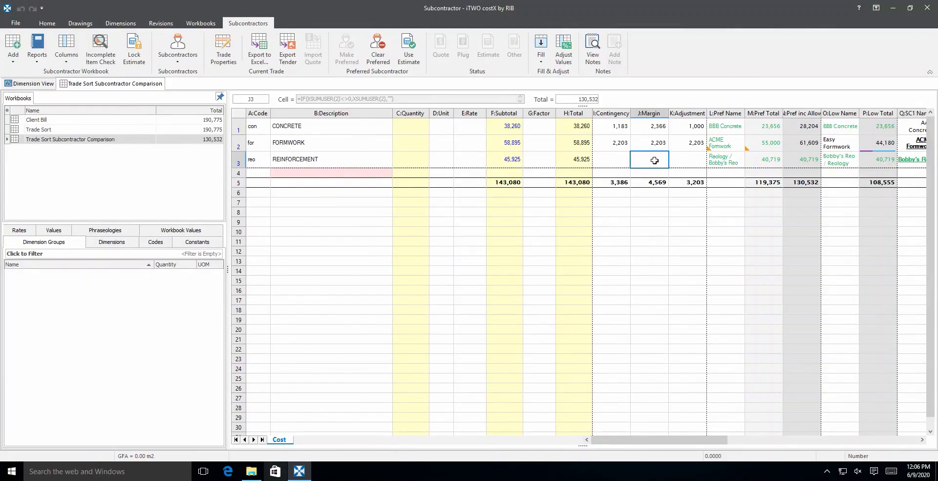
Generate a standard workbook named Standard Trade Sort from the comparison, with totals as Preferred Including Allowances and rate subsheets replaced with lump sum preferred rates
{"action": "left_click", "coordinate": [13, 58]}
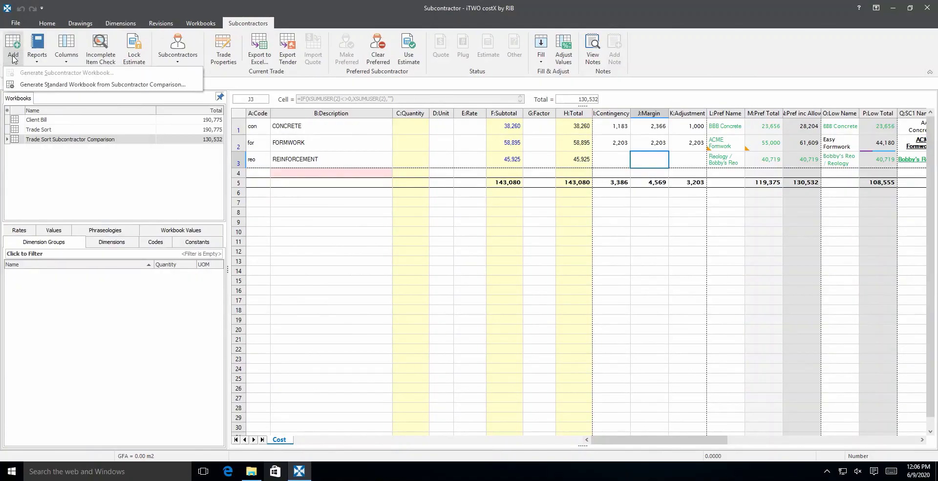
{"action": "left_click", "coordinate": [27, 84]}
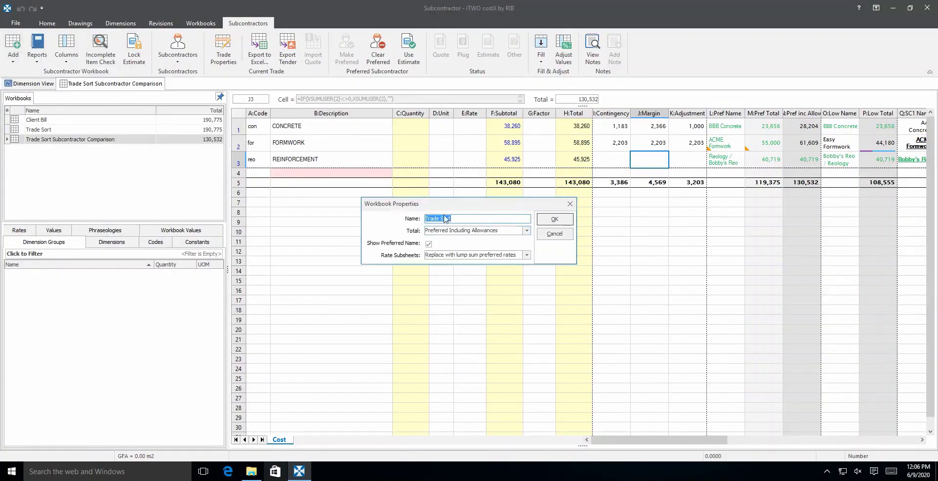
{"action": "key", "text": "Home"}
{"action": "type", "text": "Standard"}
{"action": "left_click", "coordinate": [527, 230]}
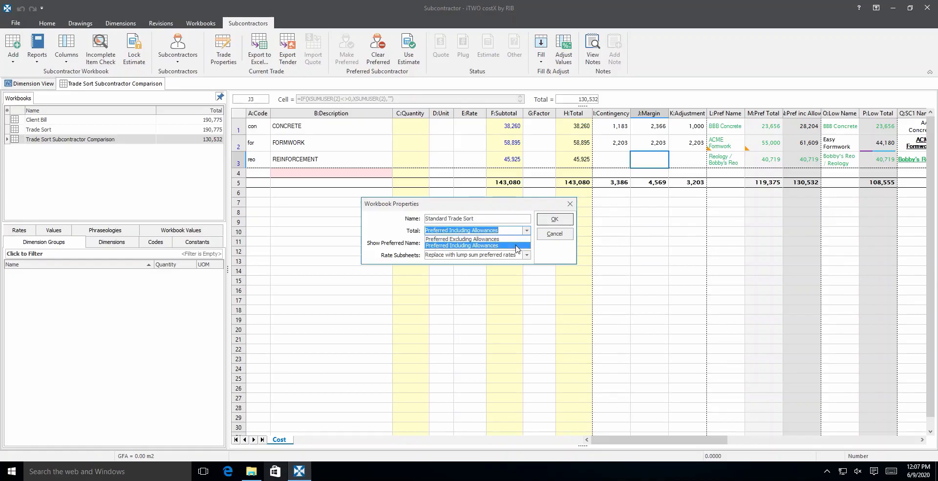
{"action": "left_click", "coordinate": [517, 246]}
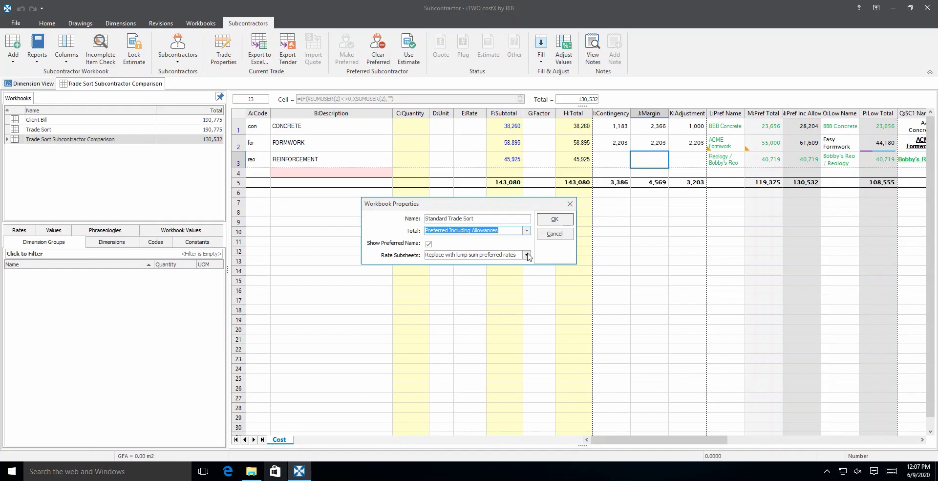
{"action": "left_click", "coordinate": [527, 255]}
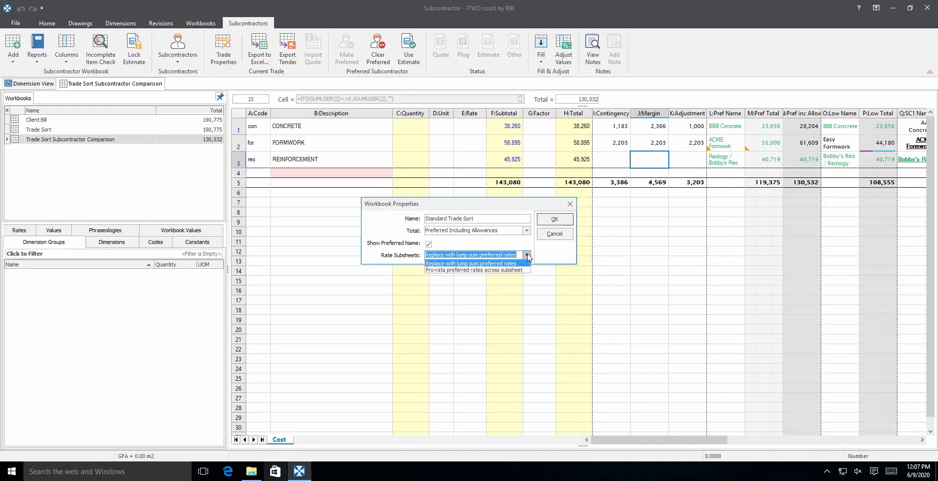
{"action": "left_click", "coordinate": [527, 256]}
{"action": "left_click", "coordinate": [547, 218]}
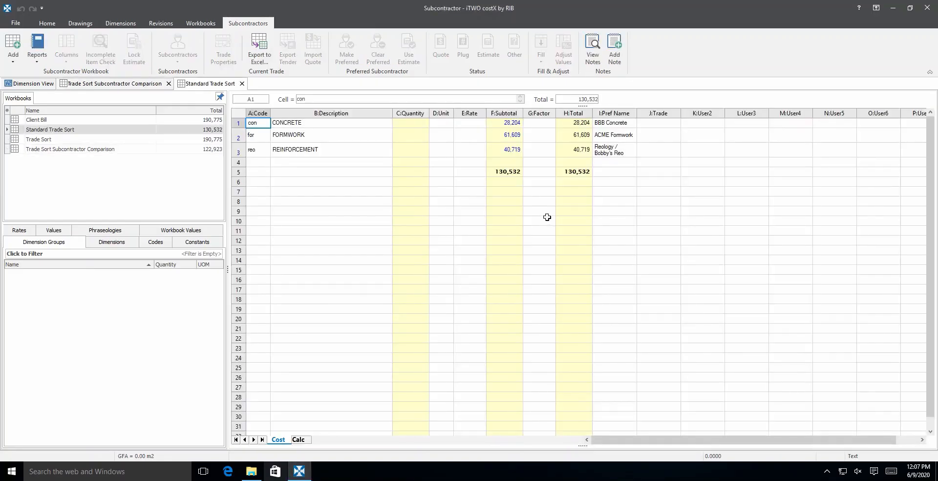
Examine the item rates and preferred subcontractor names inside the CONCRETE, FORMWORK and REINFORCEMENT trades of Standard Trade Sort
{"action": "double_click", "coordinate": [498, 122]}
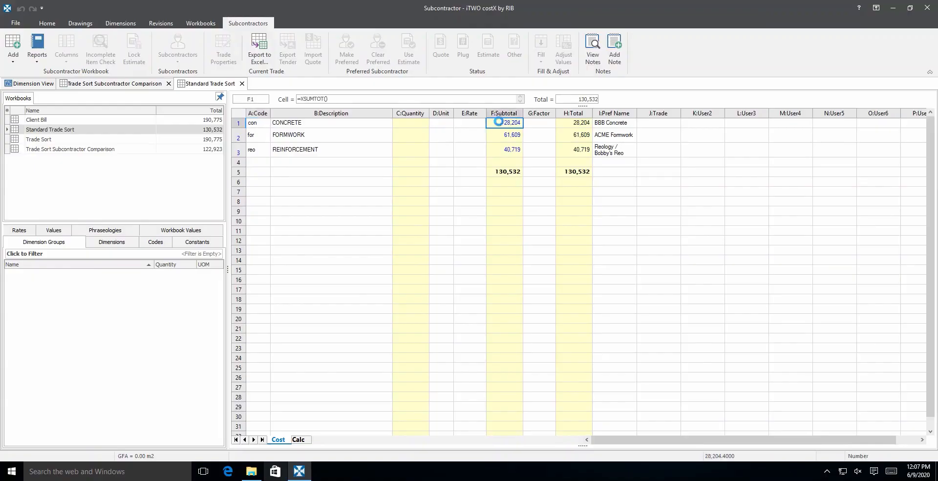
{"action": "scroll", "coordinate": [529, 234], "scroll_direction": "down", "scroll_amount": 3}
{"action": "scroll", "coordinate": [530, 234], "scroll_direction": "down", "scroll_amount": 4}
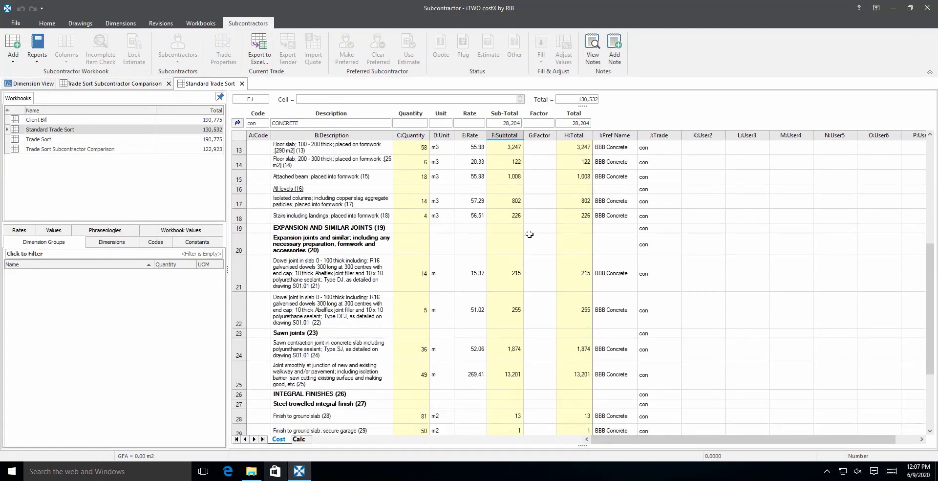
{"action": "scroll", "coordinate": [529, 234], "scroll_direction": "up", "scroll_amount": 6}
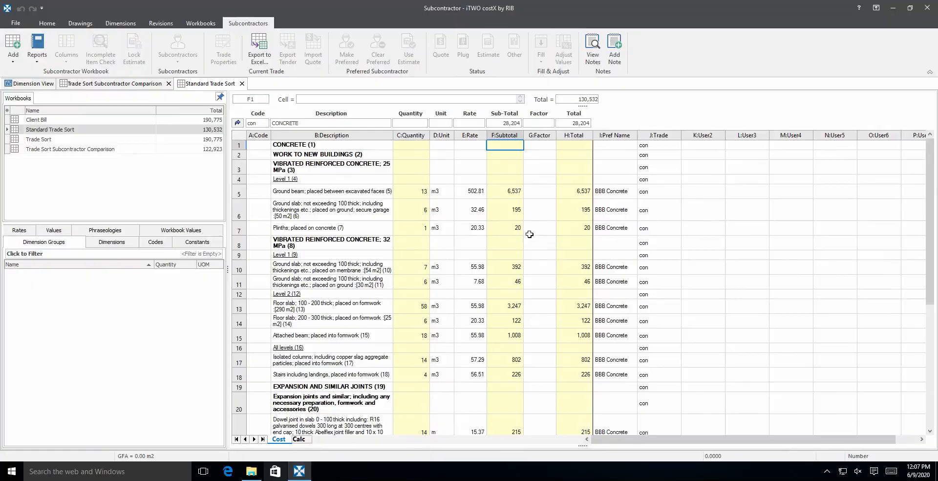
{"action": "left_click", "coordinate": [237, 123]}
{"action": "double_click", "coordinate": [505, 135]}
{"action": "scroll", "coordinate": [596, 148], "scroll_direction": "down", "scroll_amount": 5}
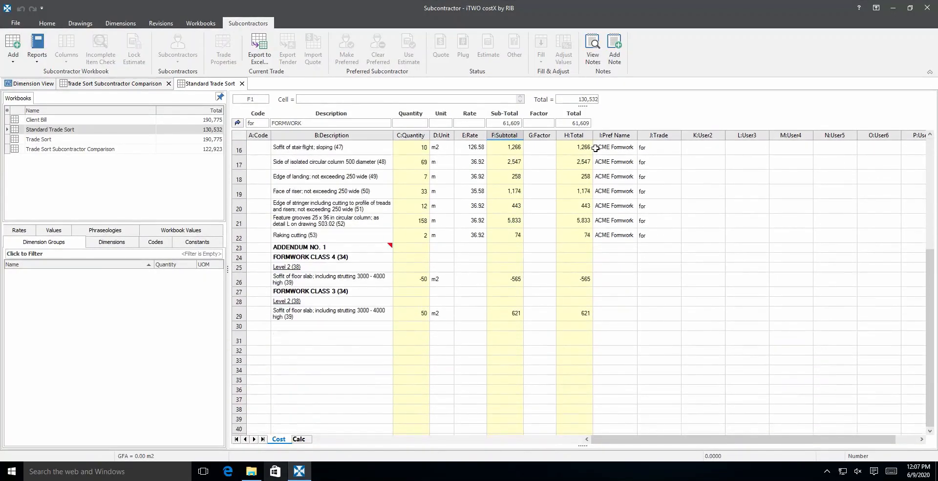
{"action": "left_click", "coordinate": [238, 123]}
{"action": "double_click", "coordinate": [503, 147]}
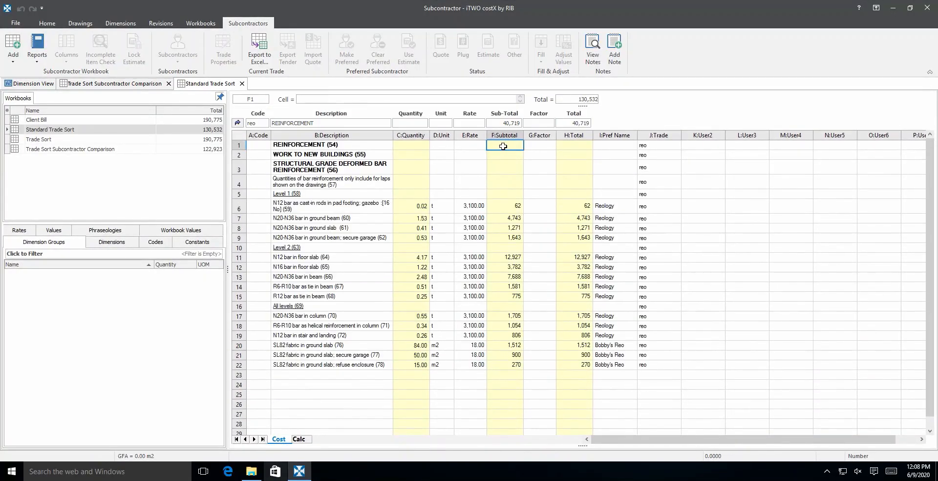
{"action": "left_click", "coordinate": [242, 126]}
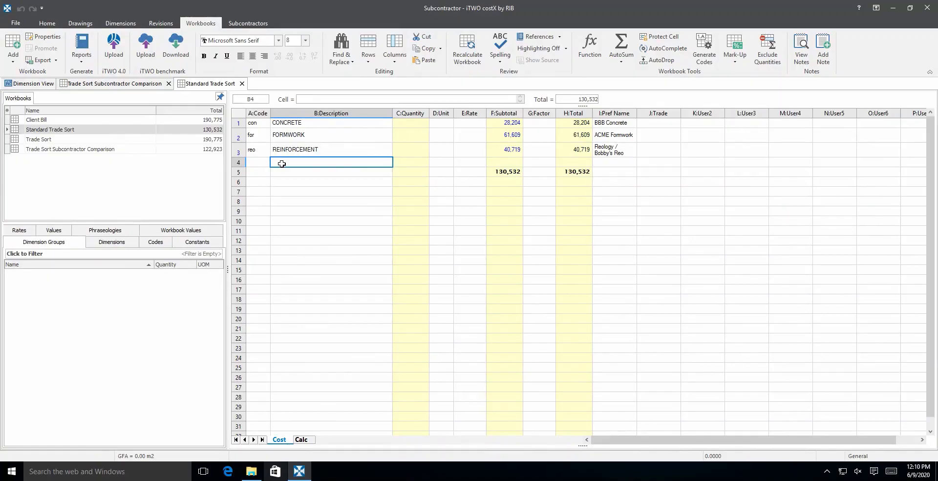
Generate a workbook reverted to source format from Standard Trade Sort, name it Priced Bill and look through its items
{"action": "left_click", "coordinate": [13, 48]}
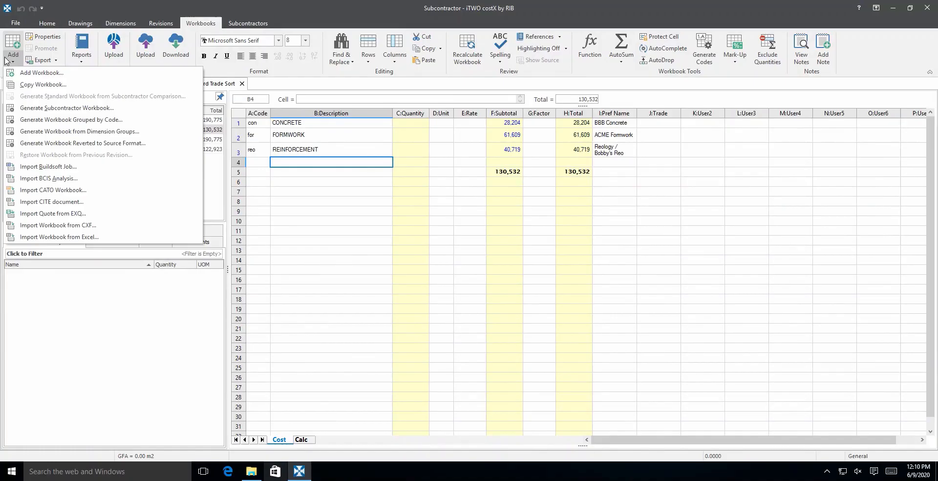
{"action": "left_click", "coordinate": [54, 144]}
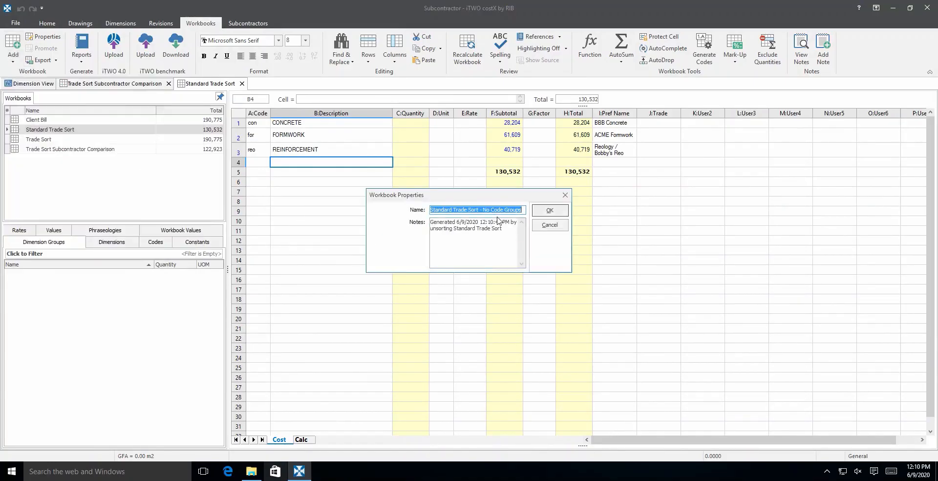
{"action": "type", "text": "Priced Bill"}
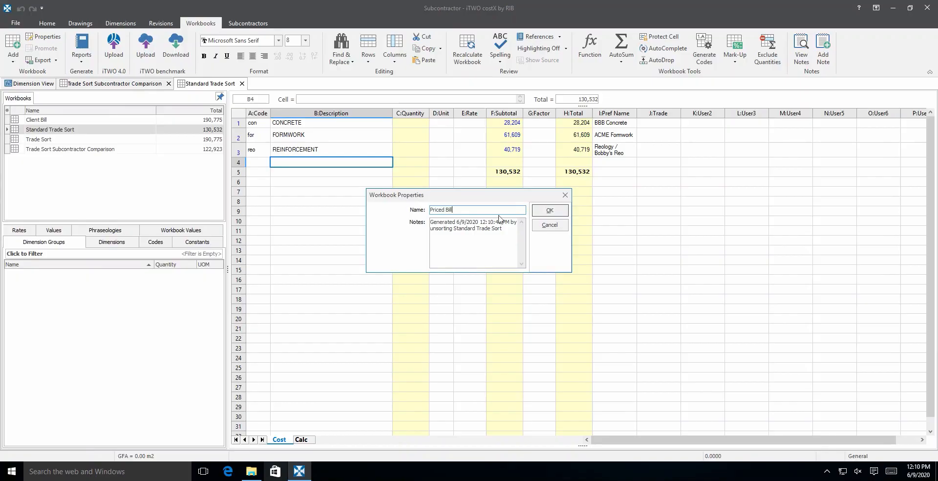
{"action": "left_click", "coordinate": [547, 206]}
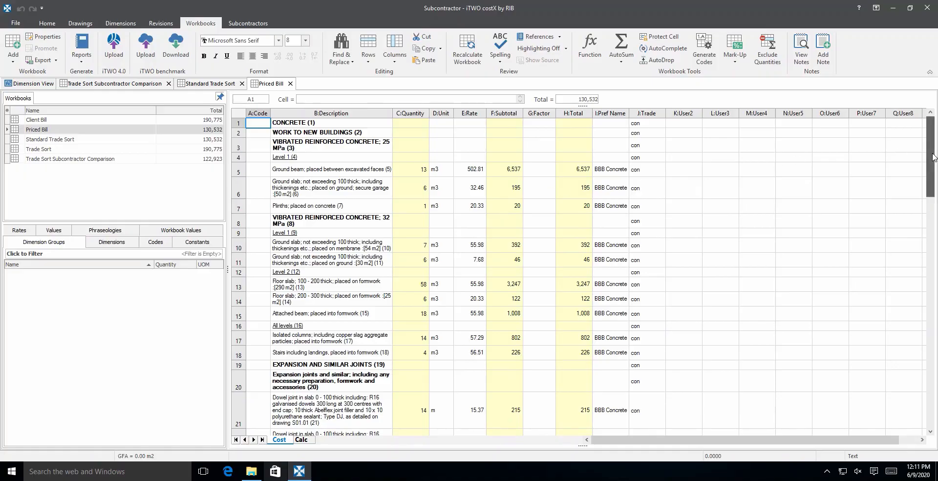
{"action": "left_click_drag", "start_coordinate": [934, 158], "coordinate": [920, 118]}
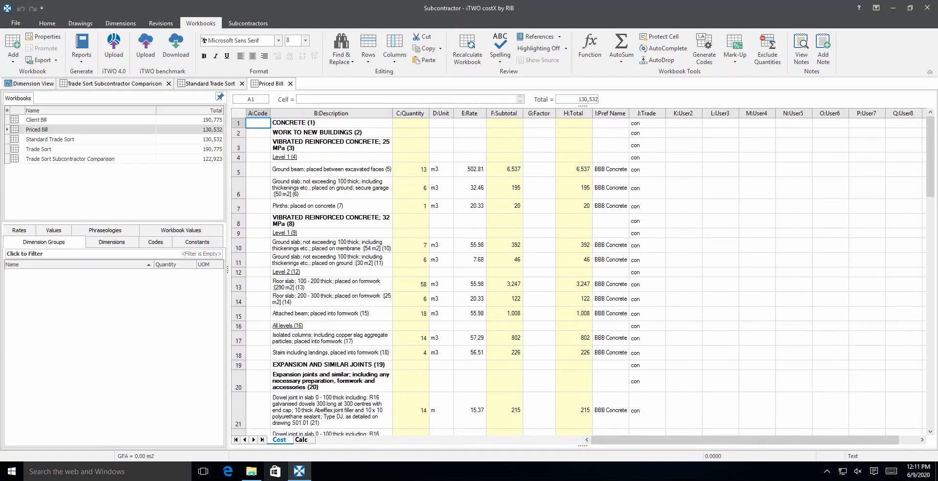